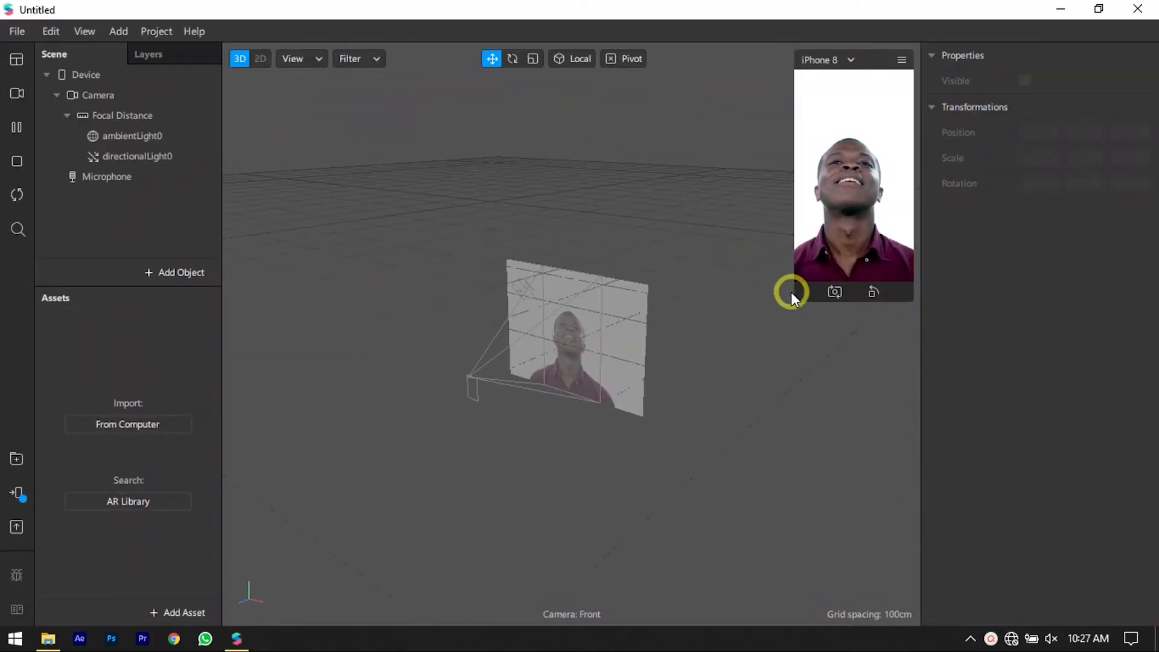
# Enlarge the device preview and add a canvas to the scene
pyautogui.moveTo(800, 297); pyautogui.dragTo(757, 335)
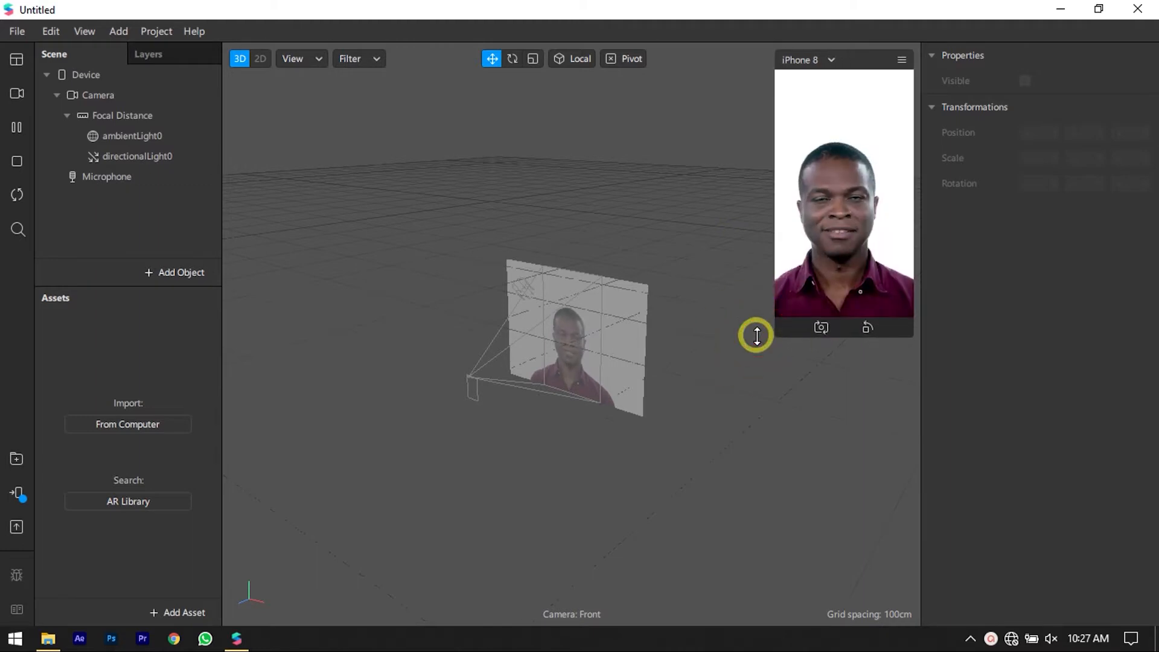
pyautogui.click(158, 273)
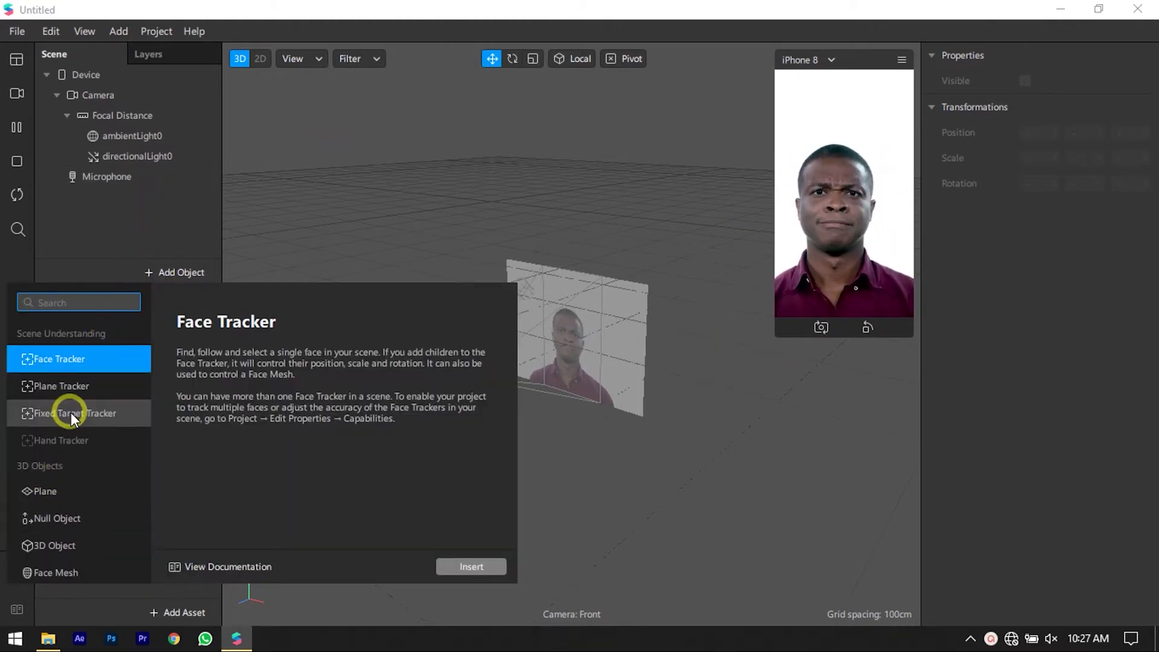
pyautogui.write('can')
pyautogui.press('Return')
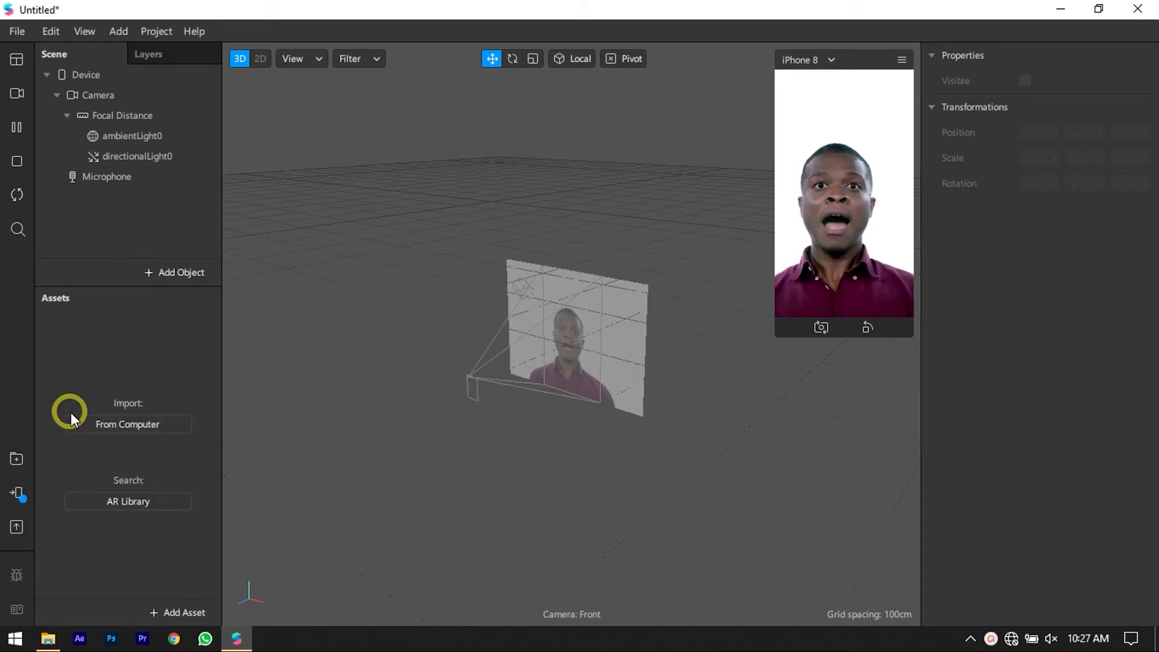
# Add a rectangle as a child of the canvas
pyautogui.rightClick(136, 180)
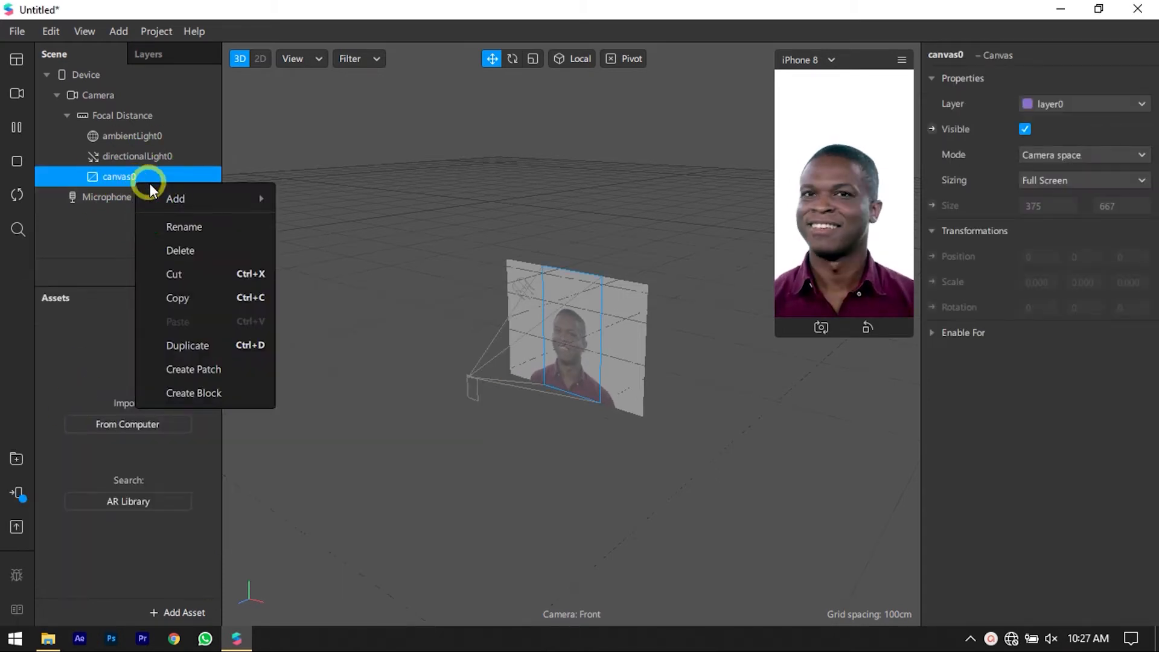
pyautogui.moveTo(241, 207)
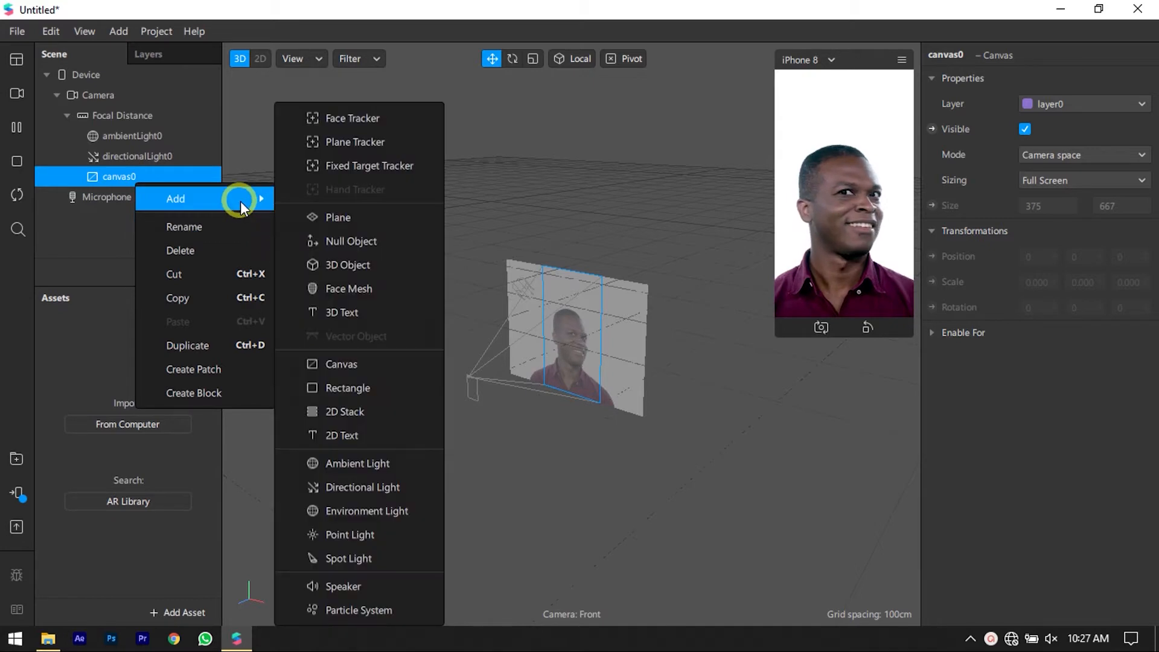
pyautogui.click(366, 386)
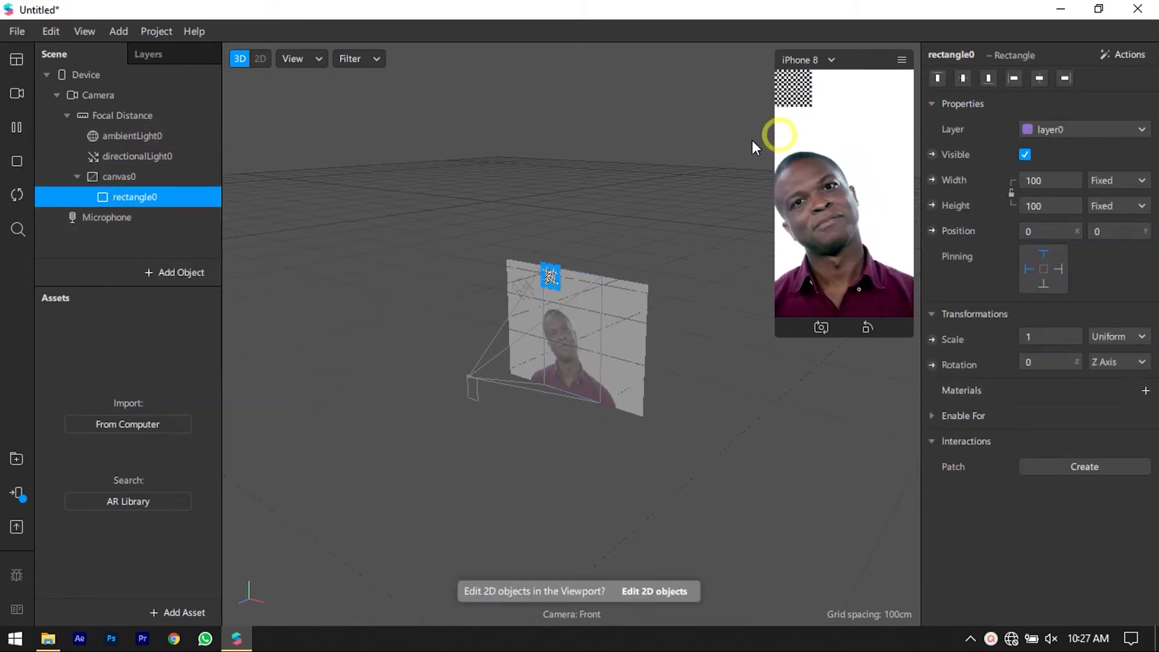
# Make the rectangle fill the full width and height of the canvas
pyautogui.click(1048, 205)
pyautogui.click(1045, 205)
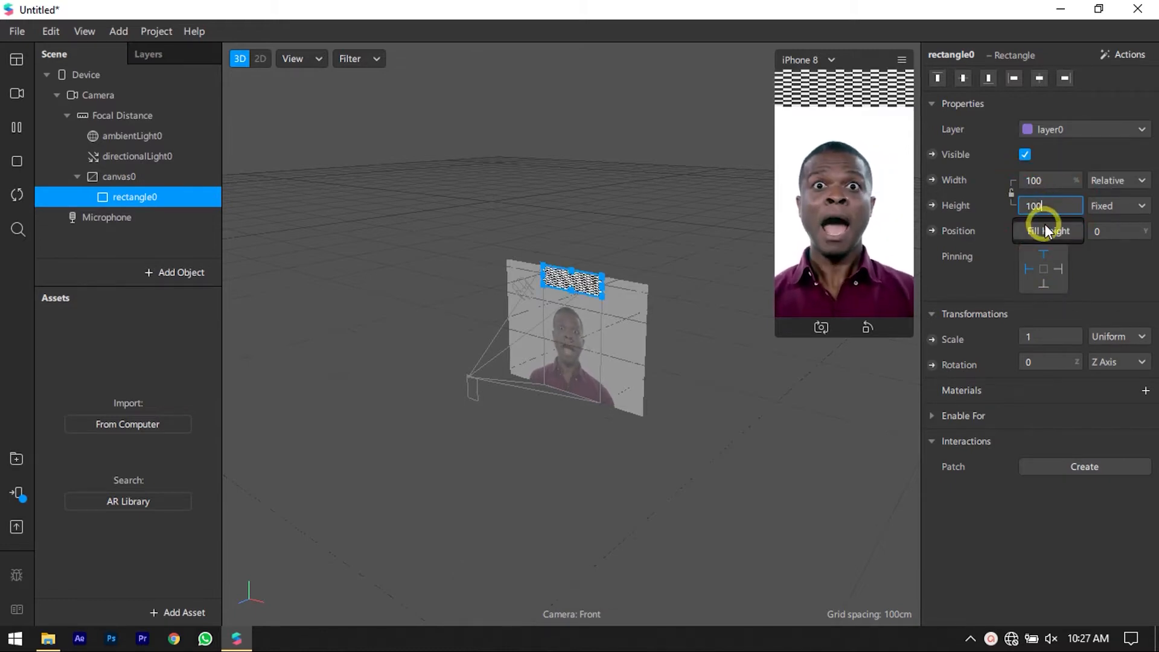
pyautogui.click(1044, 233)
# Create a material for the rectangle, named 01, with its shader type set to Flat
pyautogui.click(1144, 391)
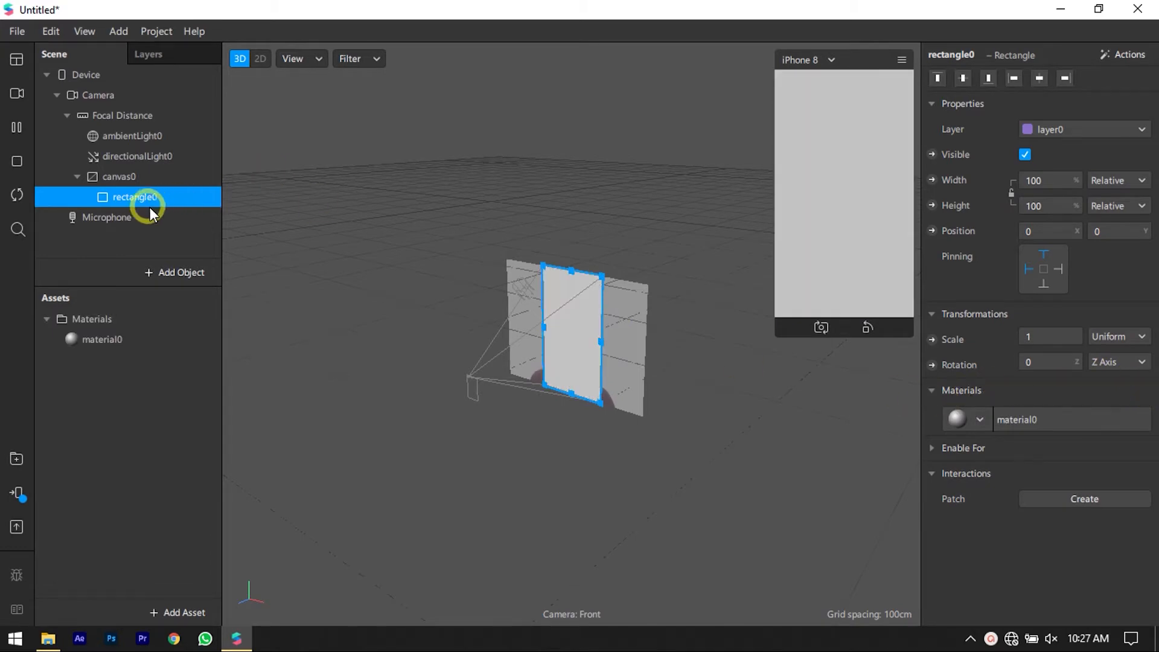
pyautogui.click(114, 340)
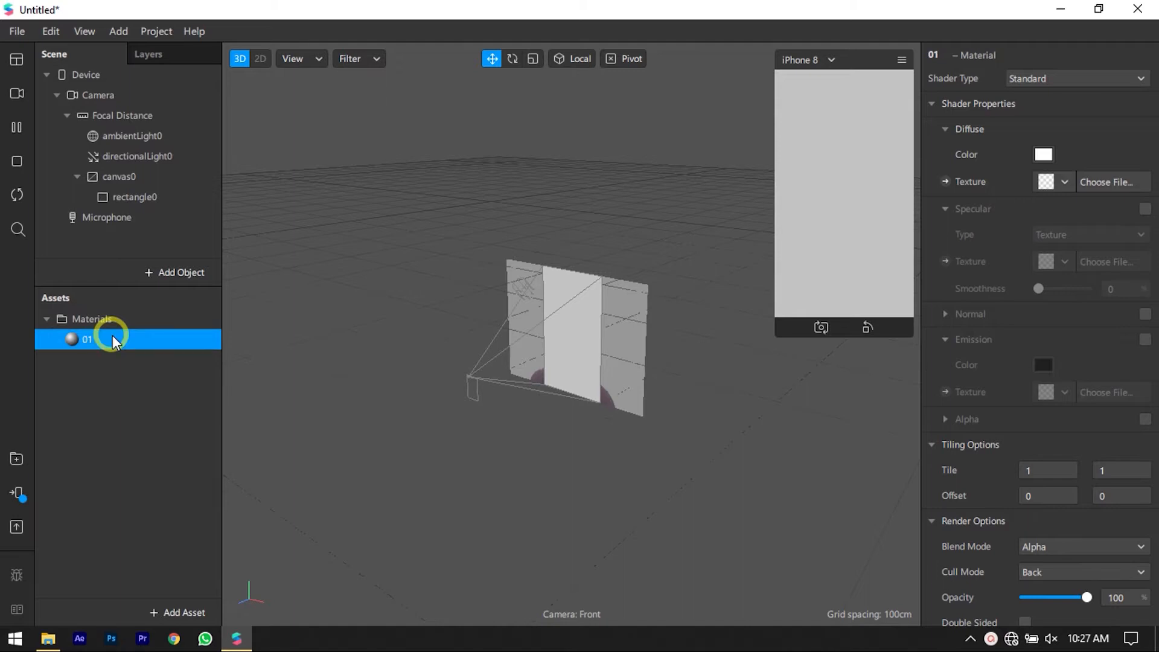
pyautogui.click(1046, 77)
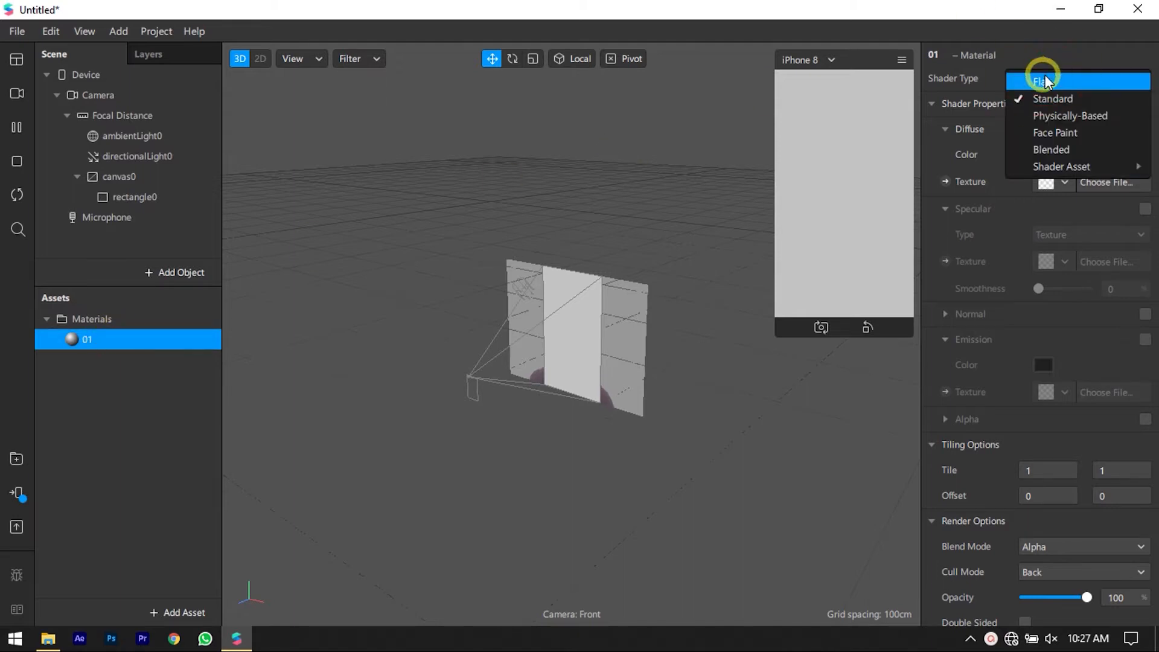
pyautogui.click(1038, 83)
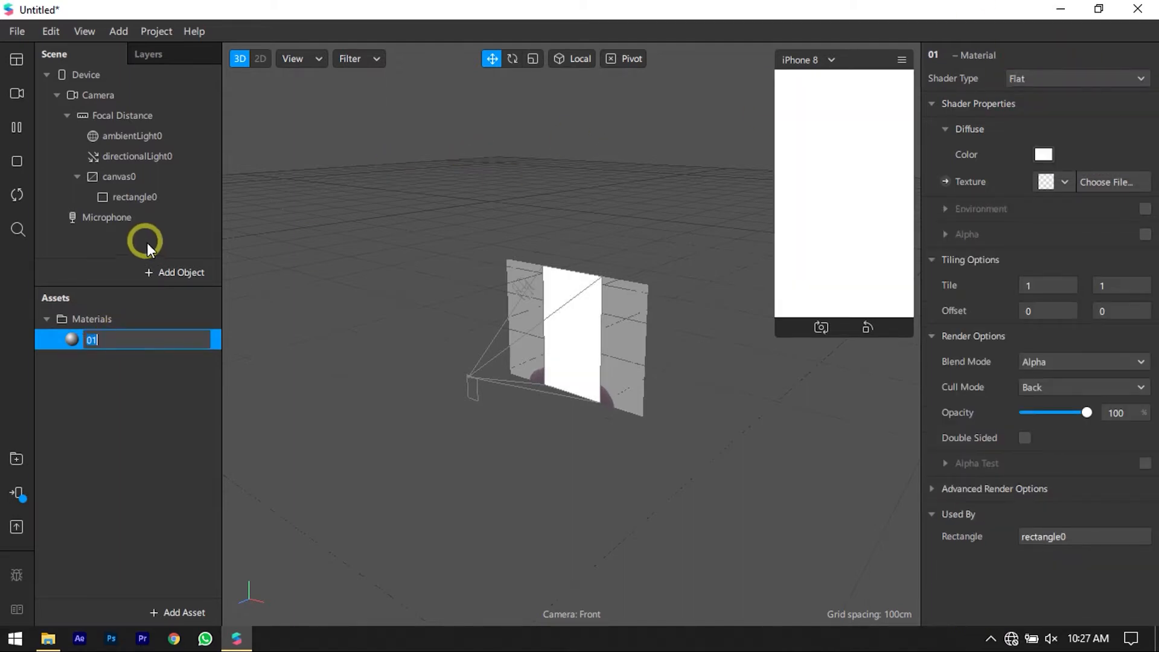
# Rename the canvas rectangle as 01
pyautogui.click(130, 205)
pyautogui.doubleClick(139, 195)
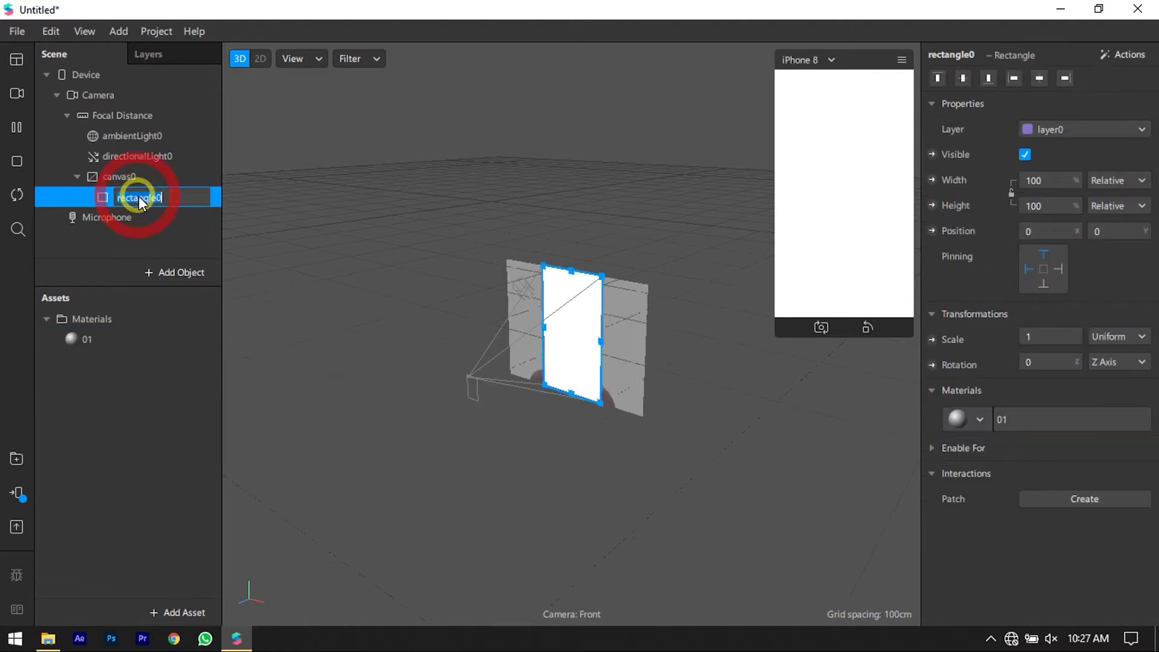
pyautogui.write('01')
pyautogui.press('Return')
# Duplicate rectangle 01 and duplicate its copy, so the canvas holds three rectangles
pyautogui.rightClick(140, 202)
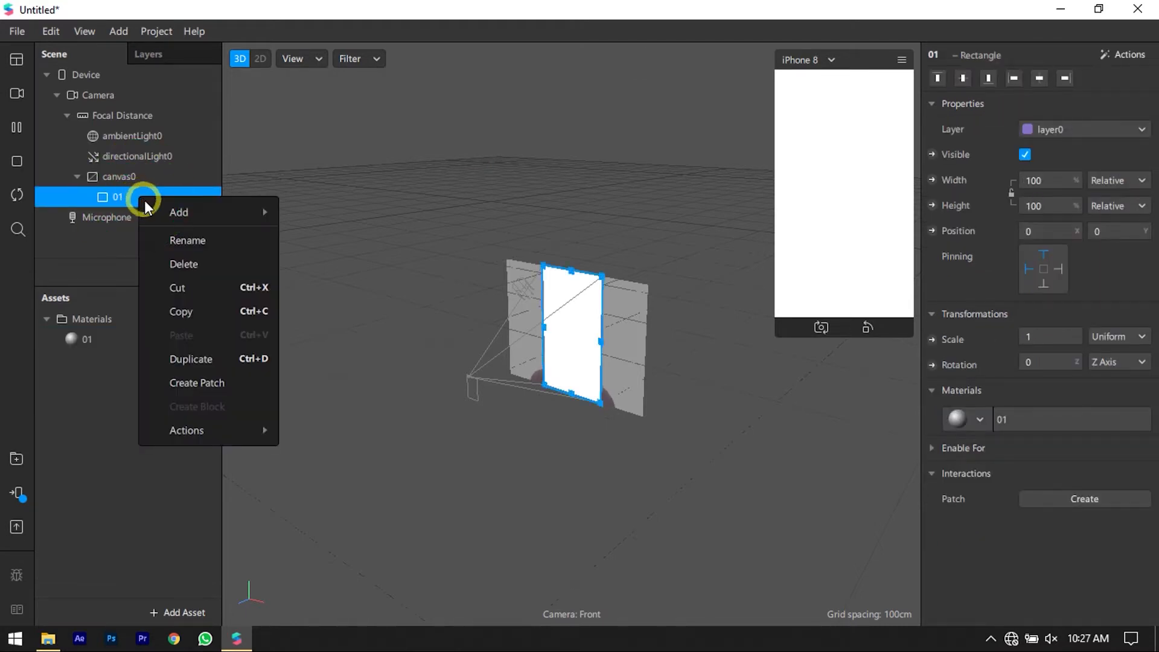
pyautogui.click(175, 357)
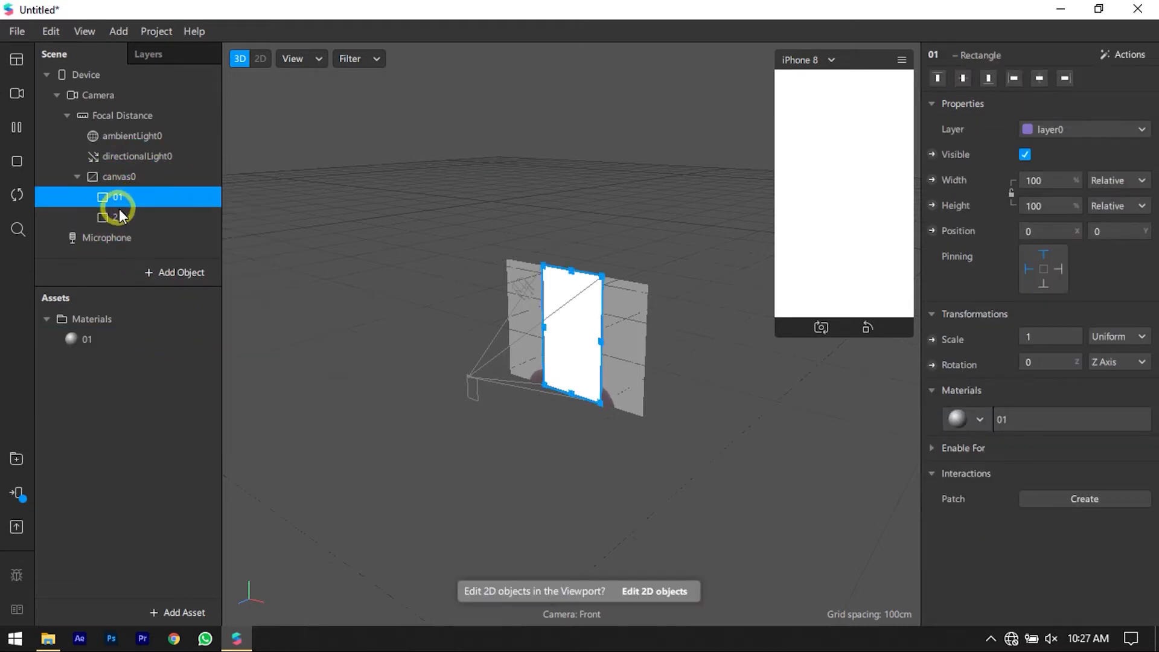
pyautogui.rightClick(118, 212)
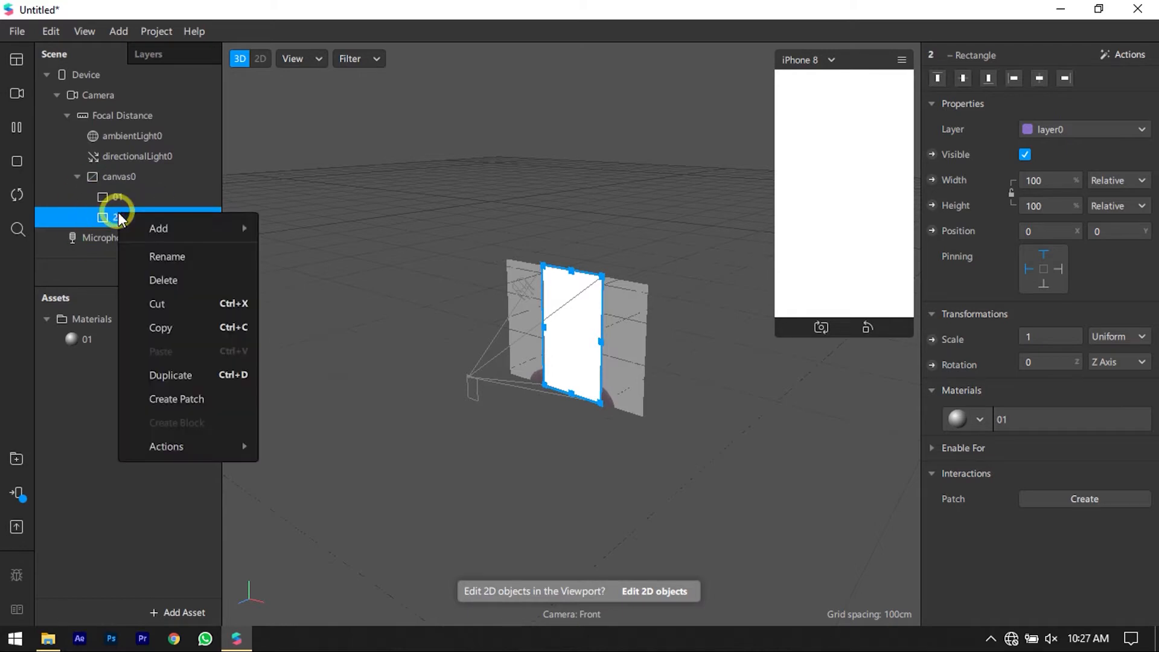
pyautogui.click(175, 375)
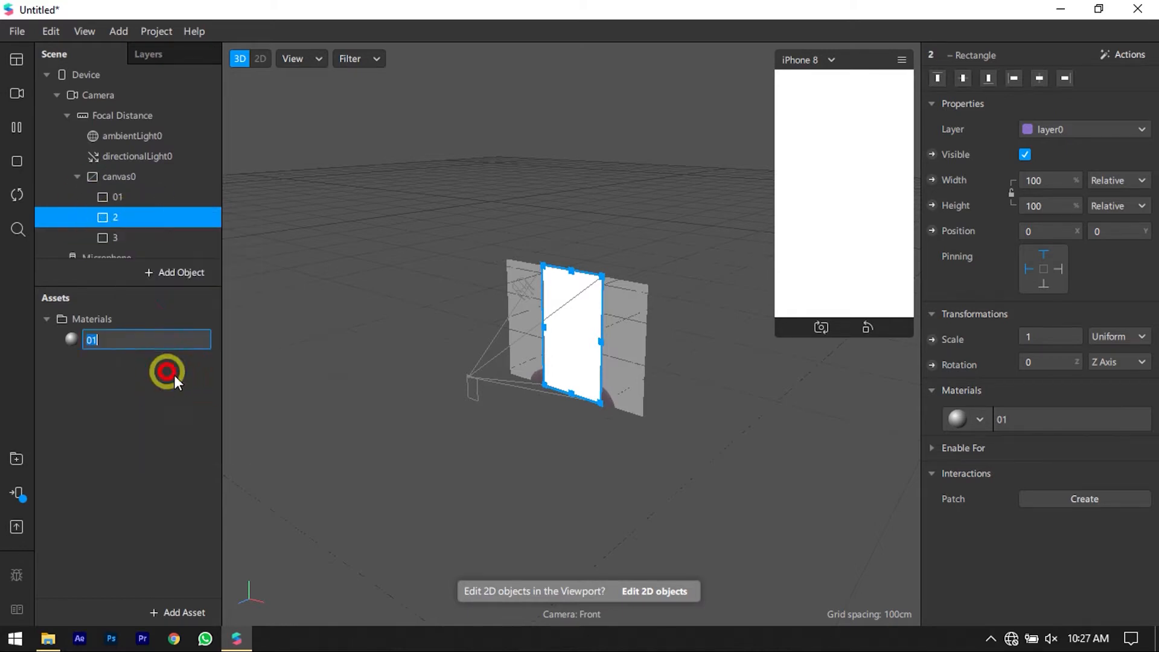
# Duplicate material 01 twice to provide a separate material for each of the three rectangles
pyautogui.rightClick(119, 343)
pyautogui.click(98, 347)
pyautogui.rightClick(98, 344)
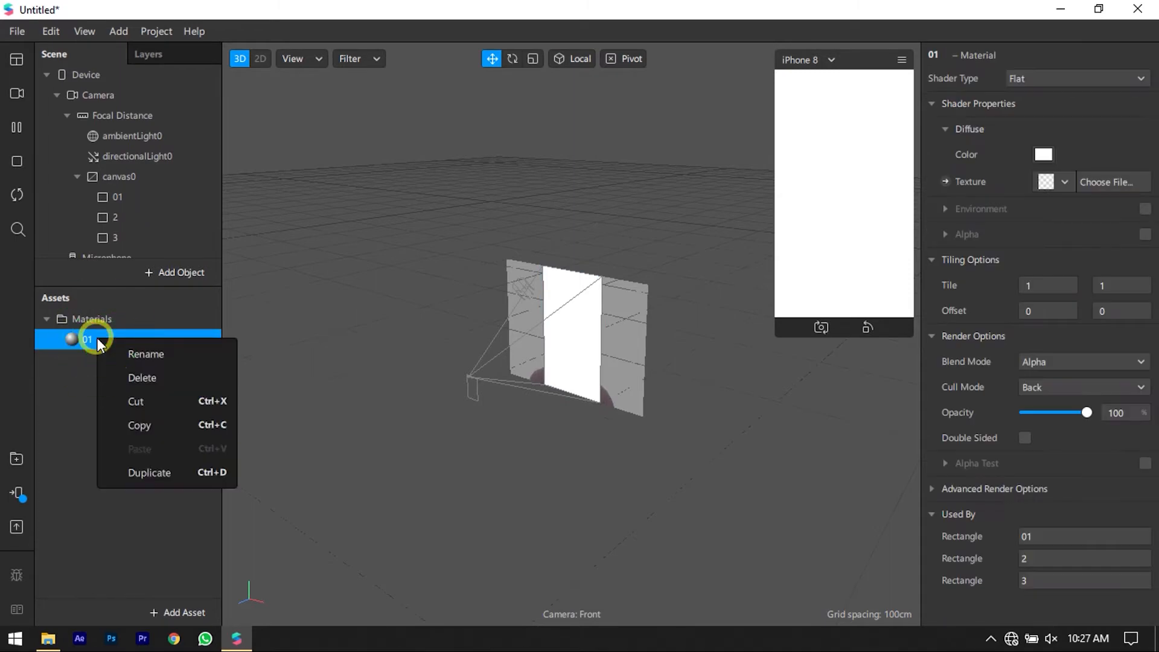
pyautogui.click(158, 475)
pyautogui.click(100, 349)
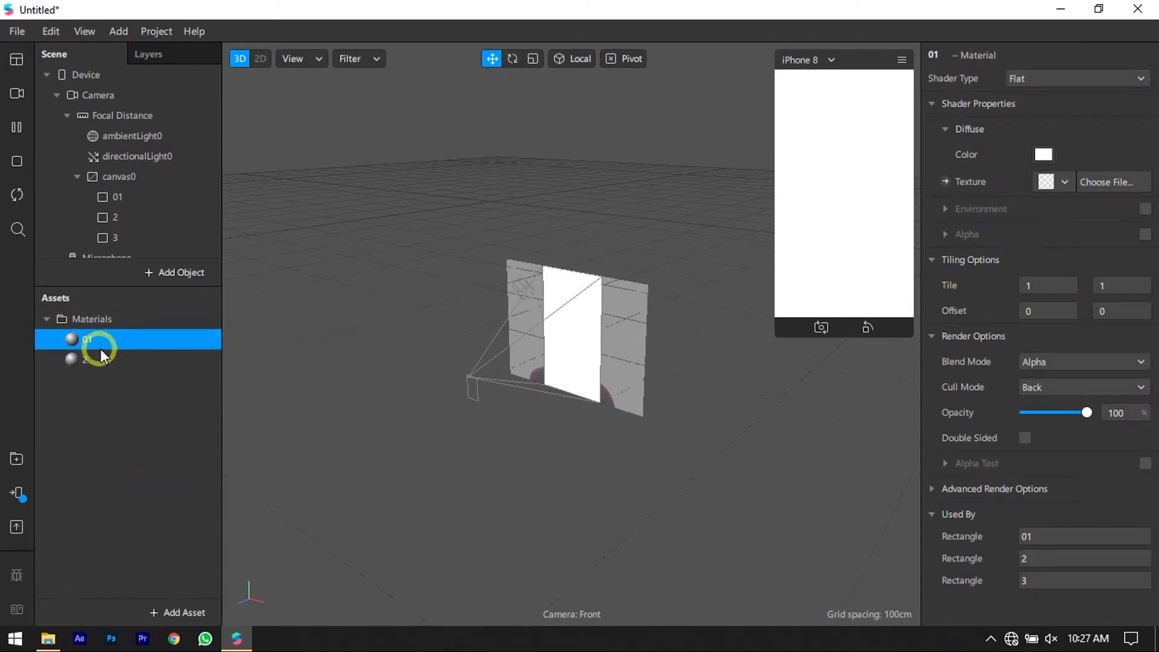
pyautogui.rightClick(92, 337)
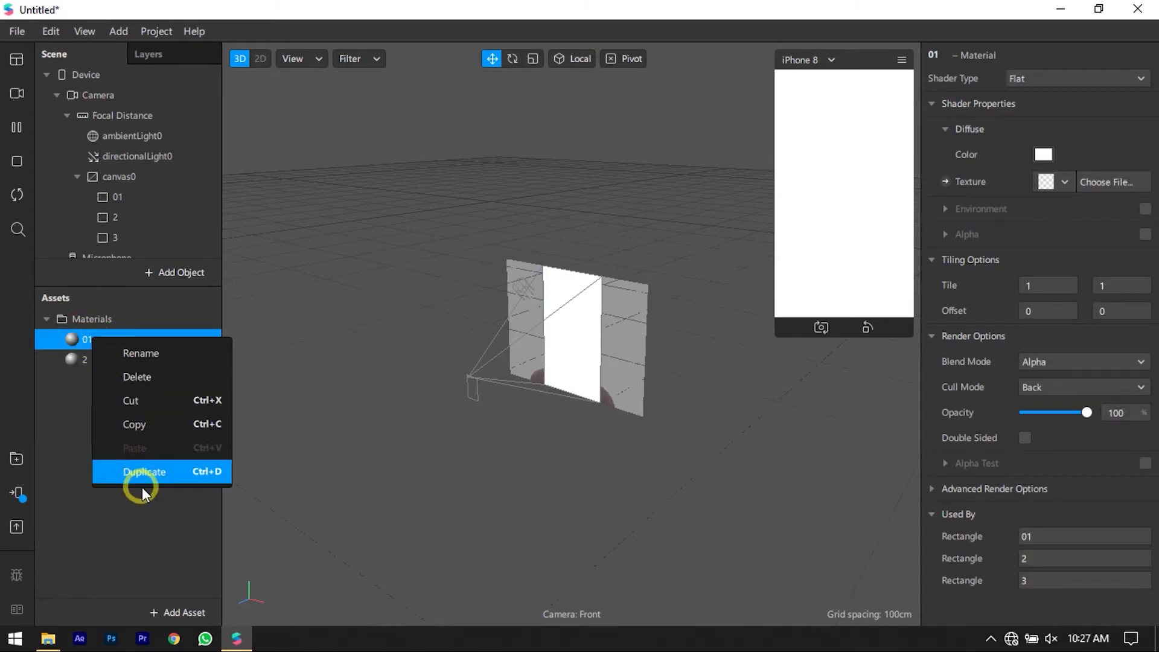
pyautogui.click(143, 478)
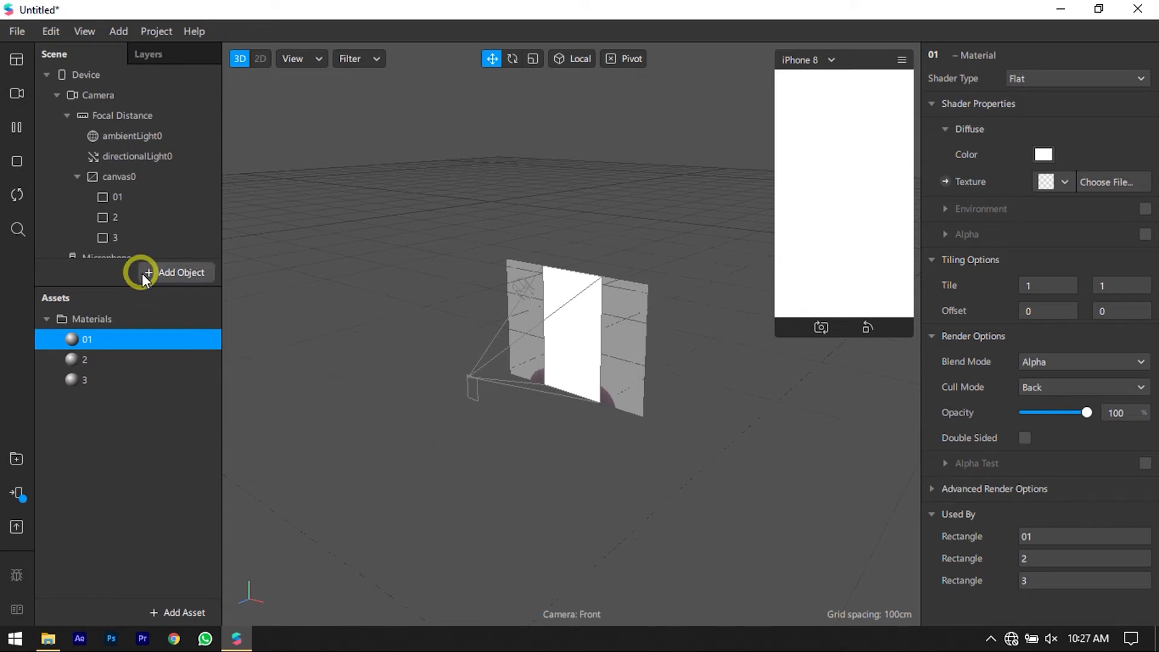
# Assign material 2 to rectangle 2 and material 3 to rectangle 3
pyautogui.click(130, 213)
pyautogui.click(980, 421)
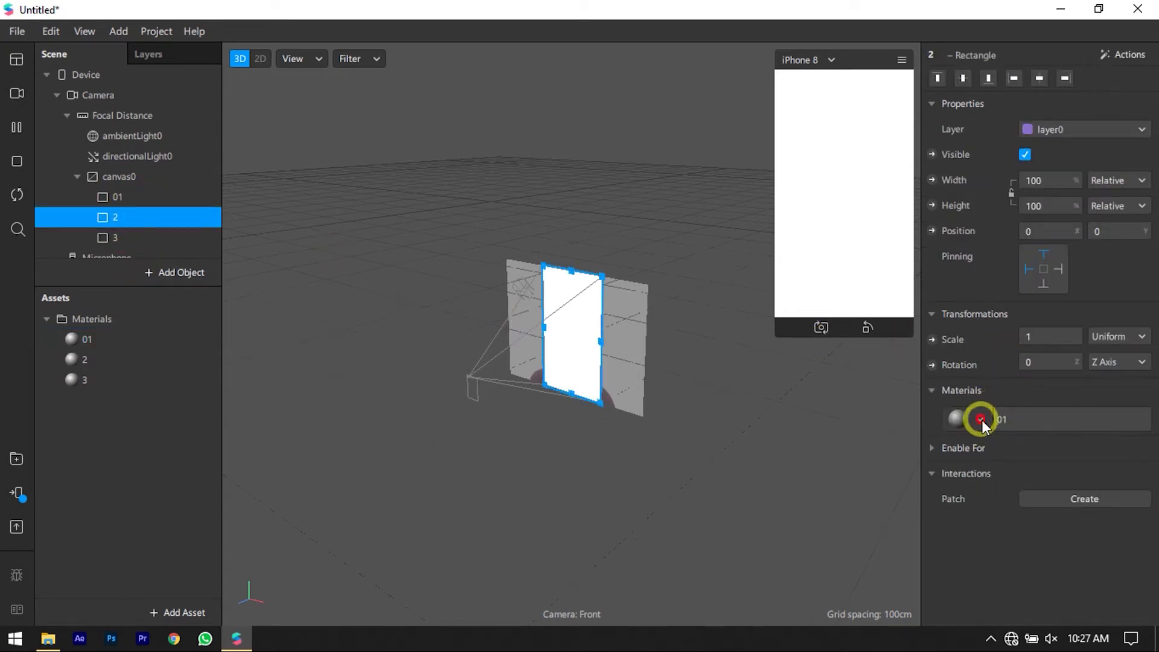
pyautogui.click(984, 472)
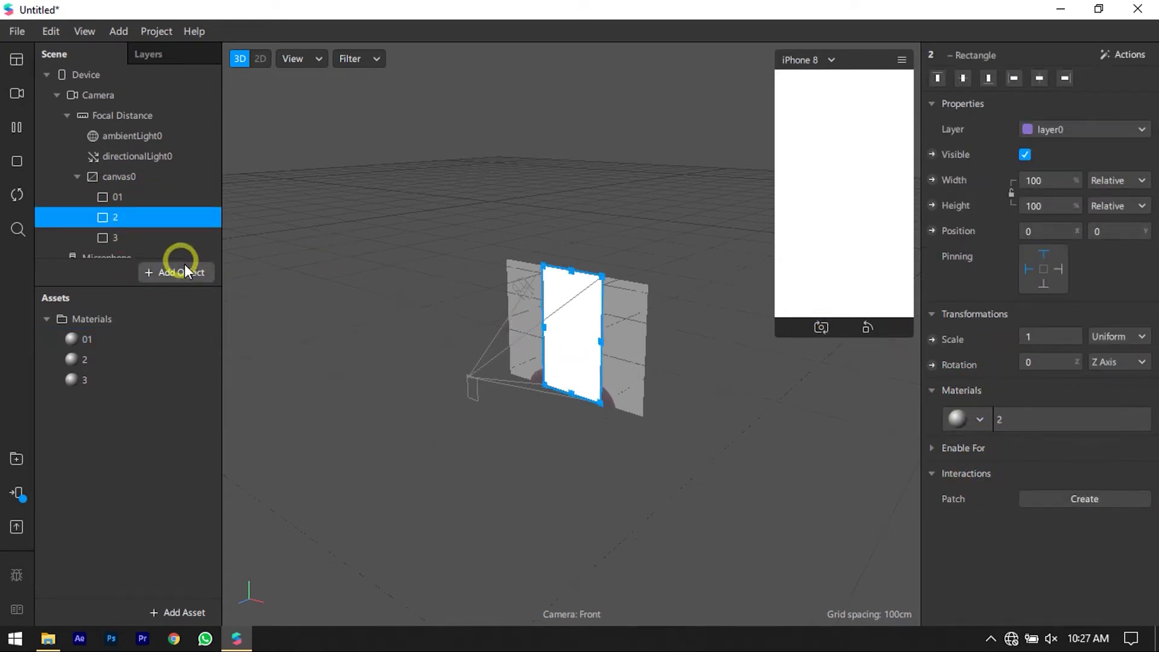
pyautogui.click(163, 244)
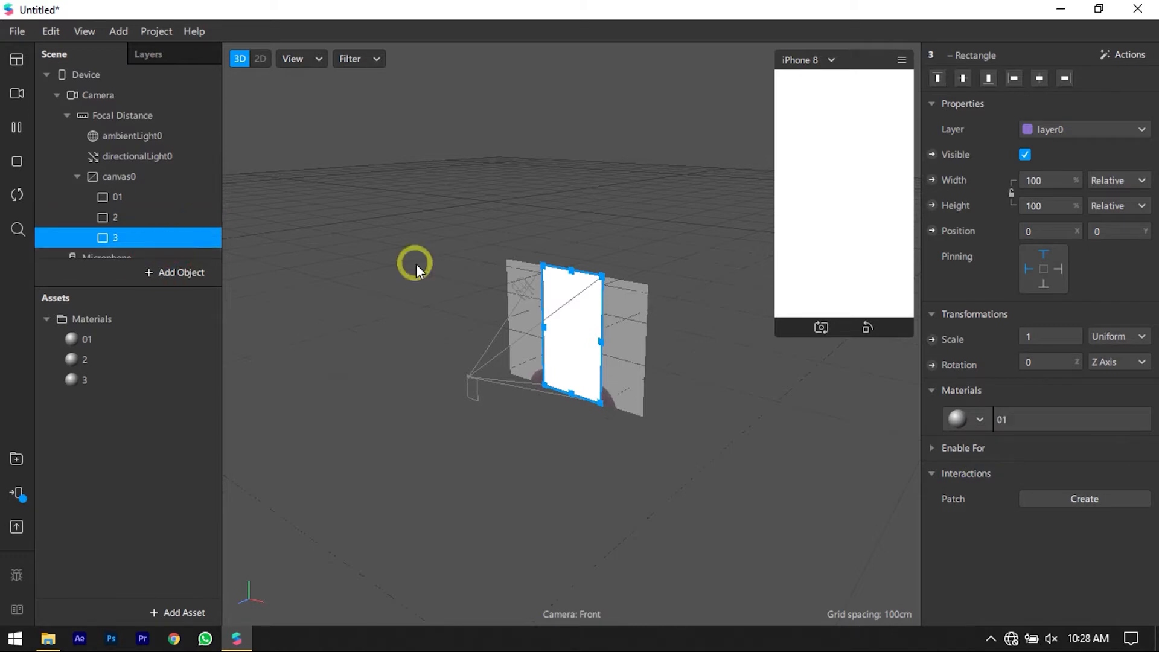
pyautogui.click(980, 424)
pyautogui.click(987, 493)
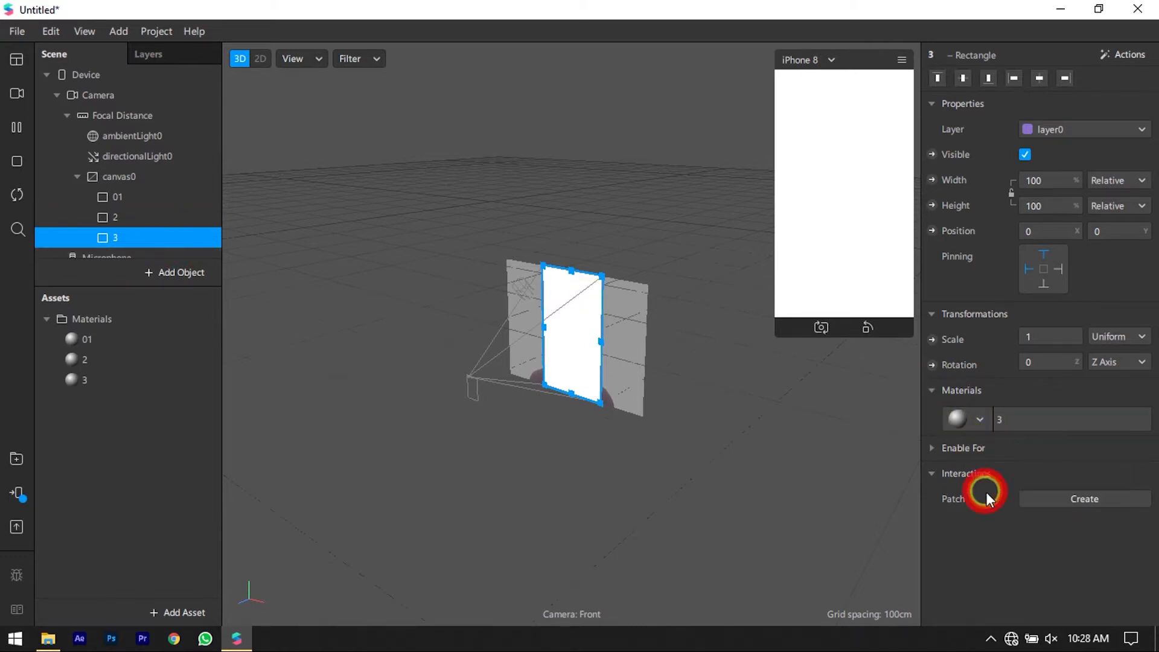
# Extract the camera texture and add a Person segmentation mask texture for the camera
pyautogui.click(111, 99)
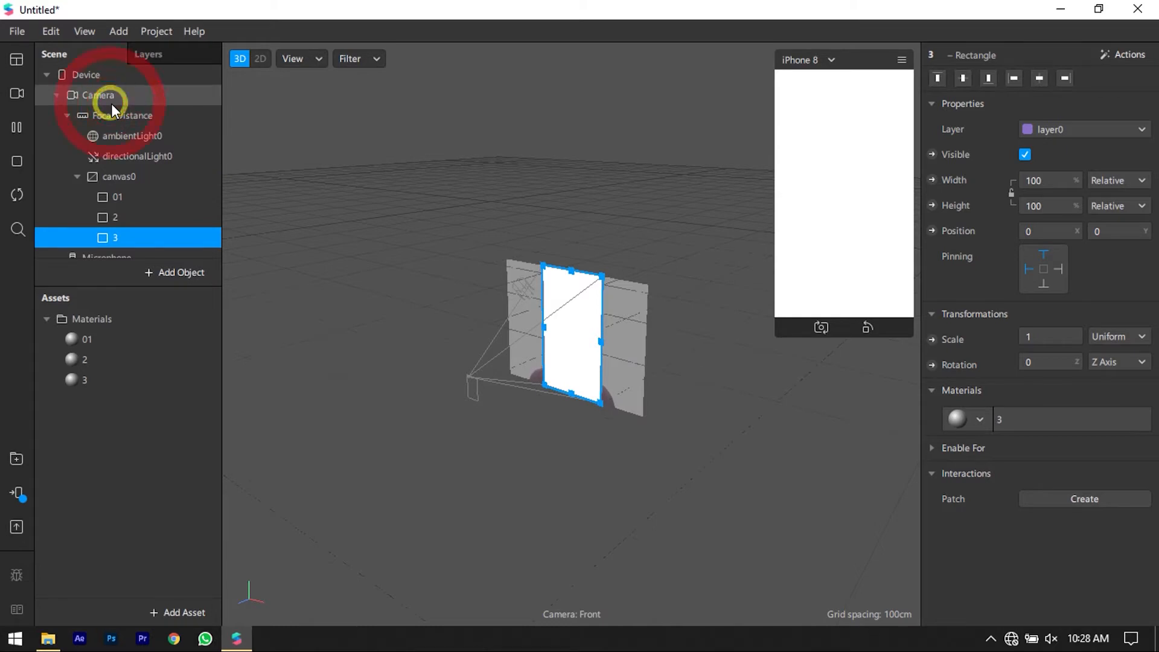
pyautogui.click(1146, 181)
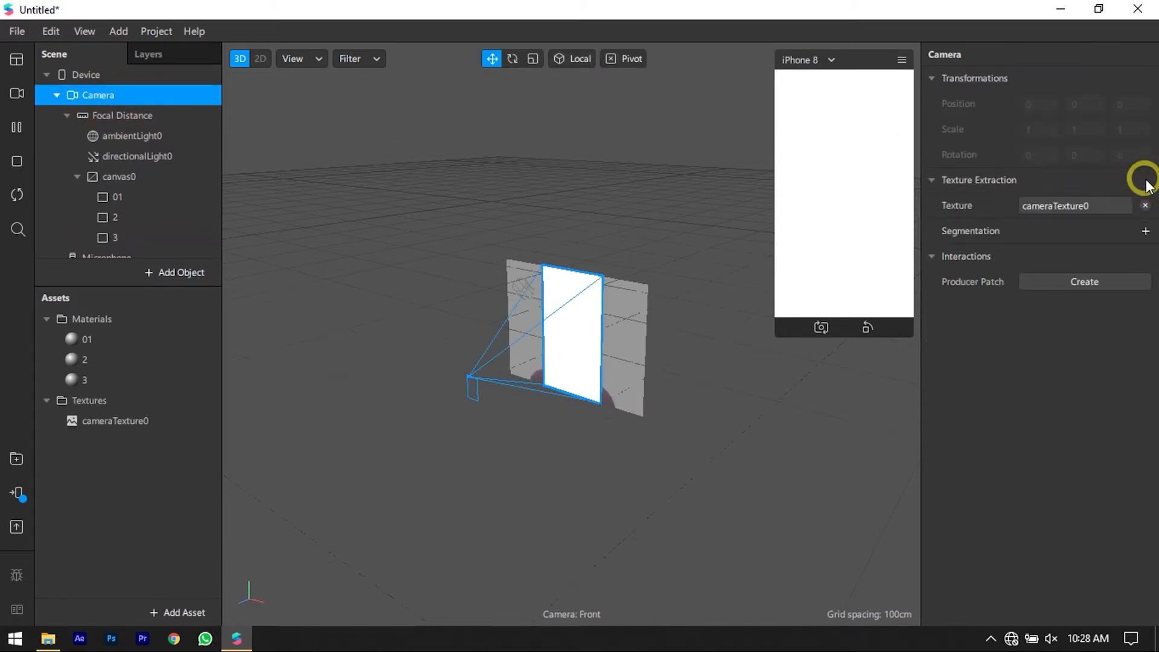
pyautogui.click(1144, 233)
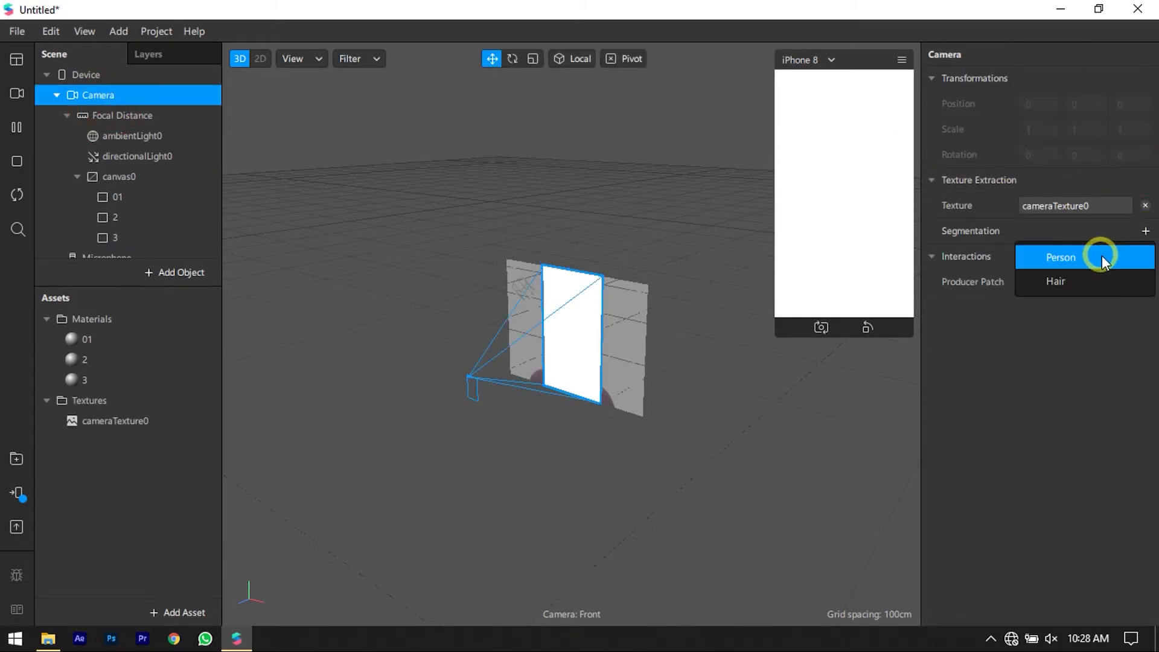
pyautogui.click(1099, 255)
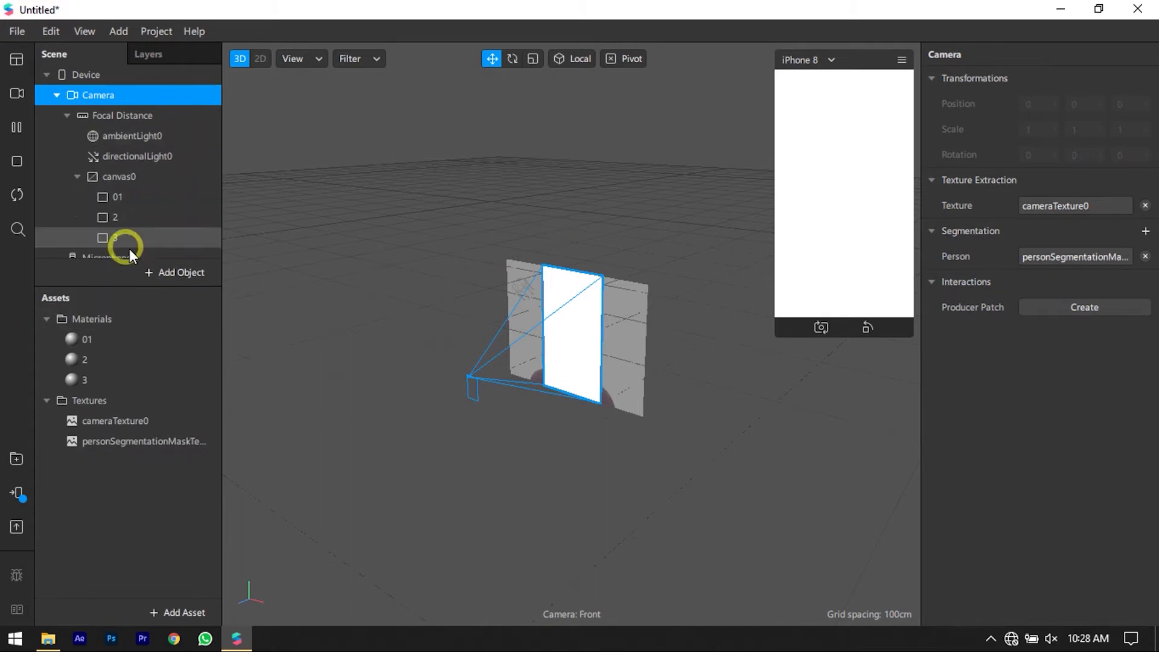
# Give material 01 cameraTexture0 as its diffuse texture and enable Alpha with personSegmentationMaskTexture0 as the alpha texture
pyautogui.click(125, 335)
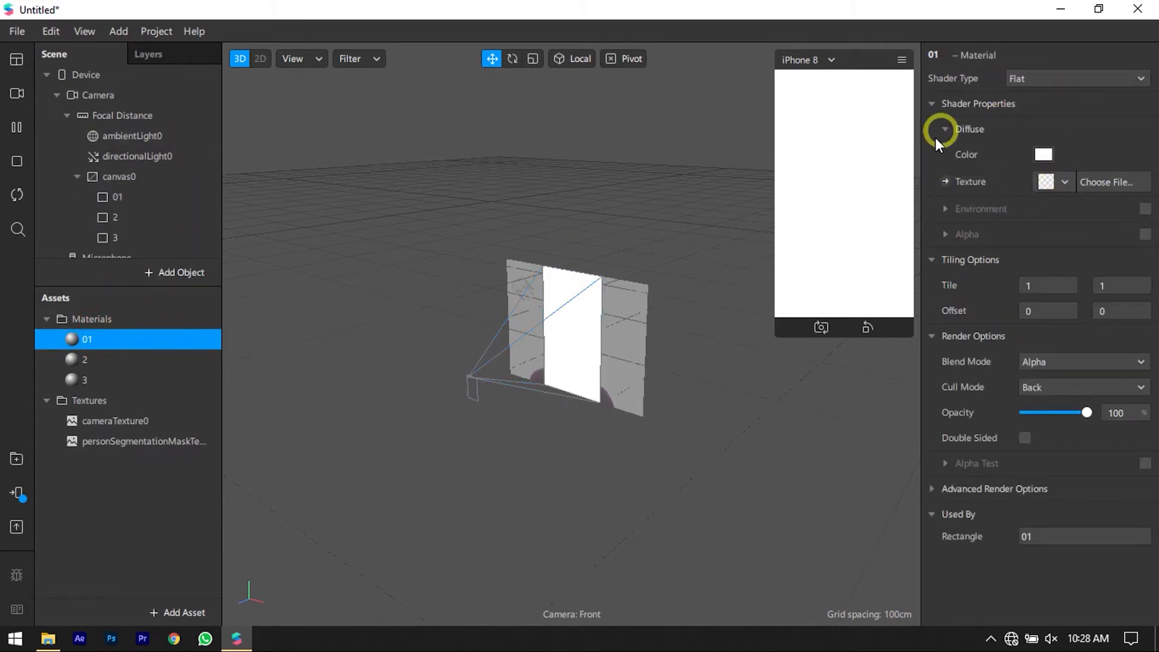
pyautogui.click(1064, 179)
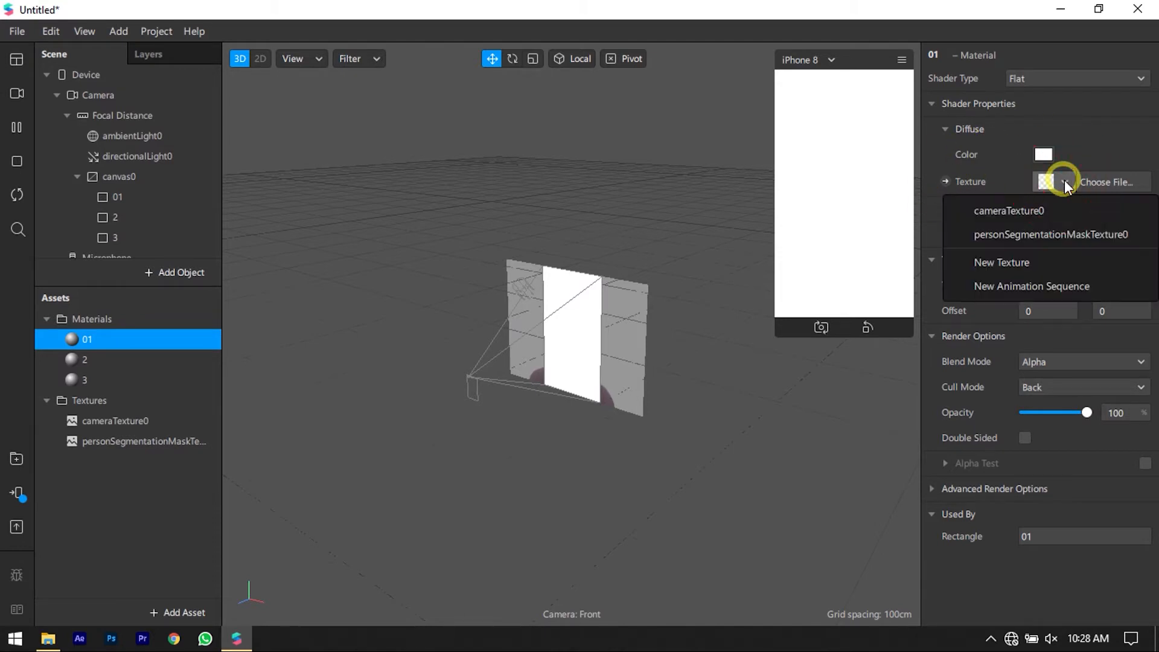
pyautogui.click(1048, 201)
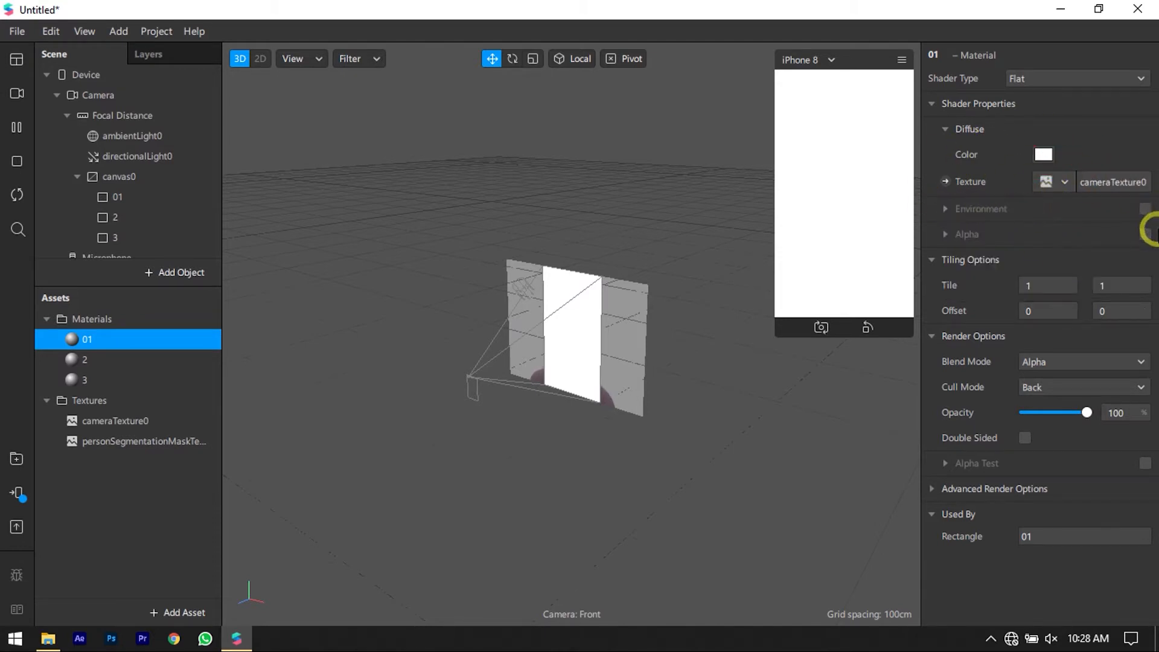
pyautogui.click(1145, 234)
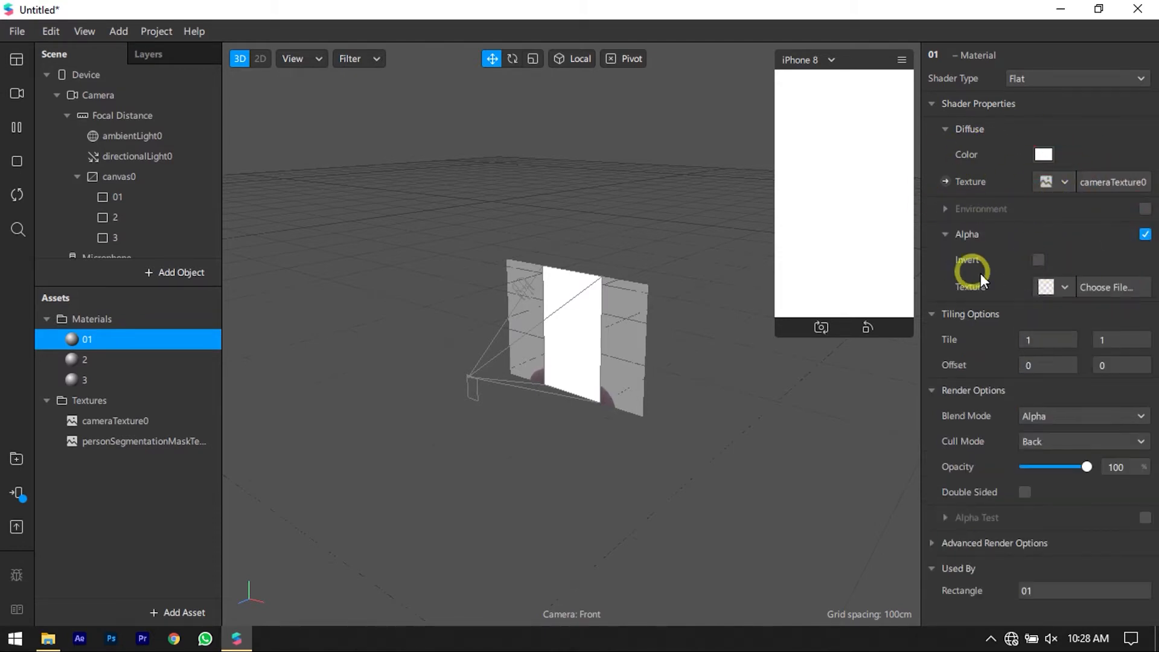
pyautogui.click(1062, 287)
pyautogui.click(1032, 340)
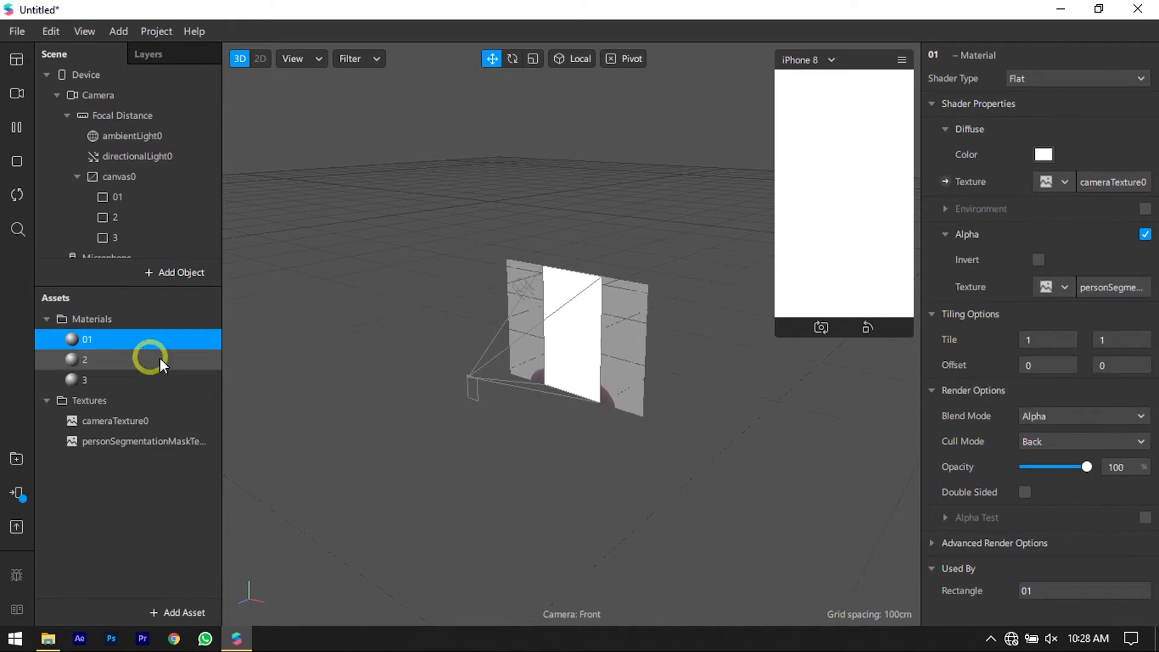
# Give material 2 cameraTexture0 as its diffuse texture and enable Alpha with personSegmentationMaskTexture0 as the alpha texture
pyautogui.click(125, 353)
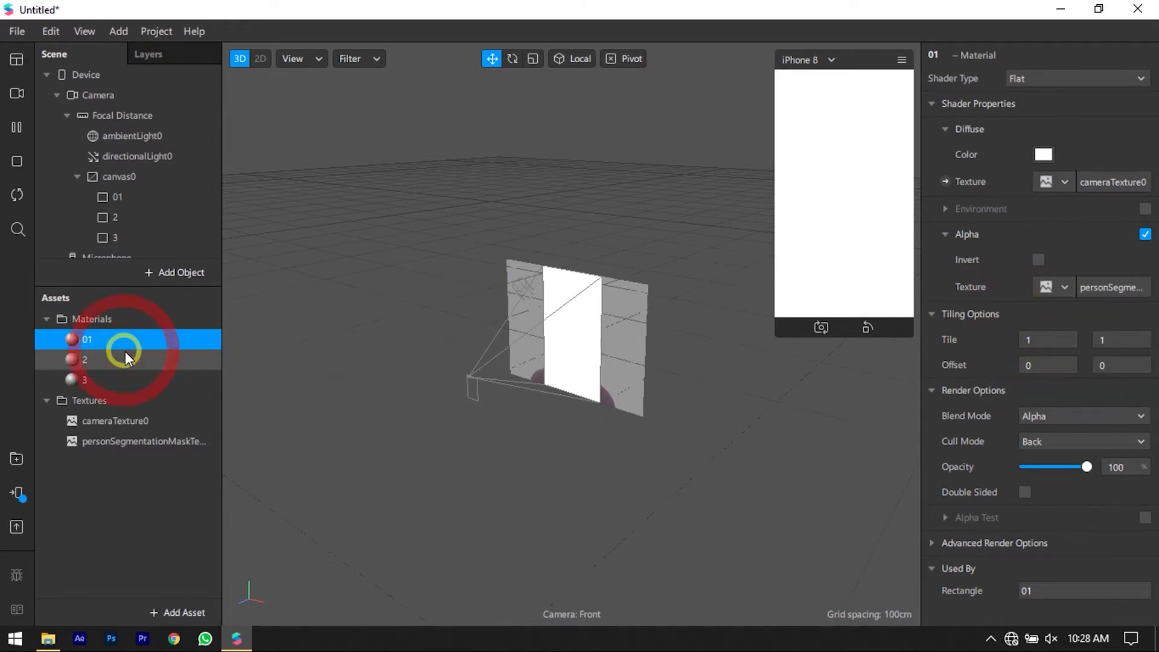
pyautogui.click(1064, 175)
pyautogui.click(1045, 227)
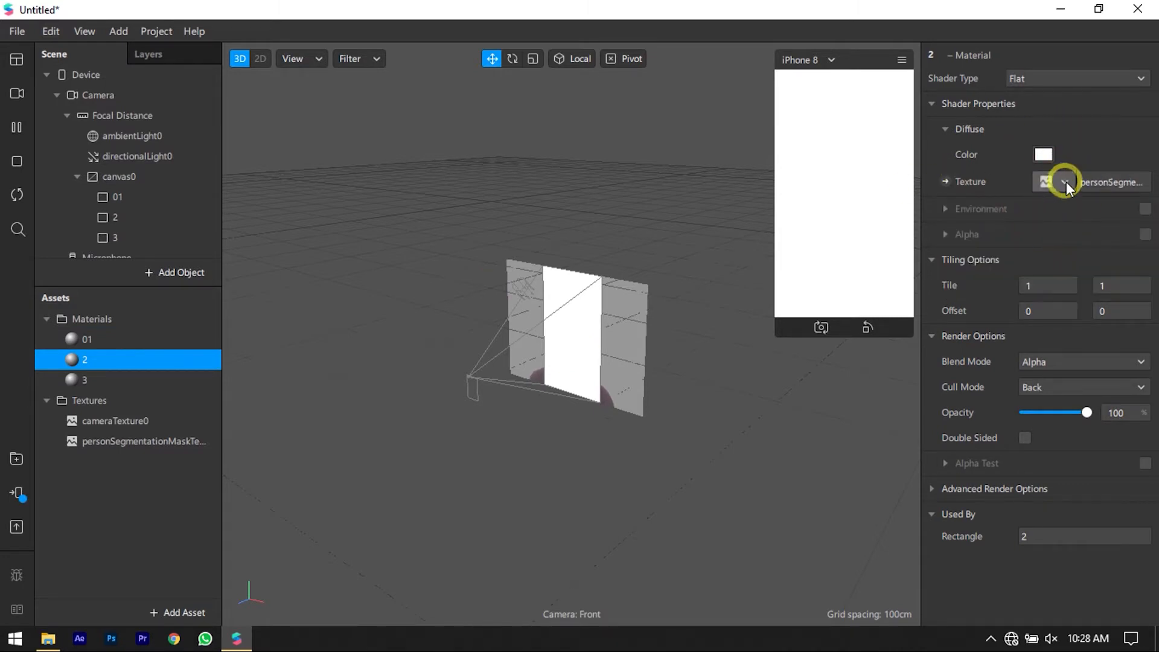
pyautogui.click(1066, 183)
pyautogui.click(1041, 201)
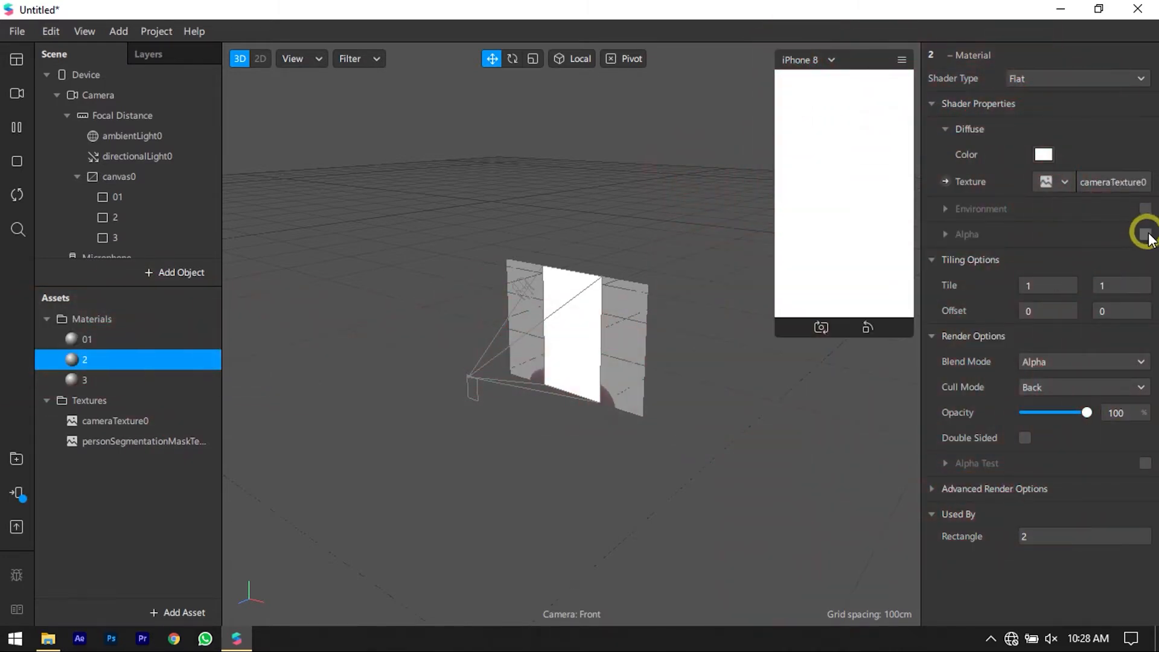
pyautogui.click(1145, 234)
pyautogui.click(1066, 288)
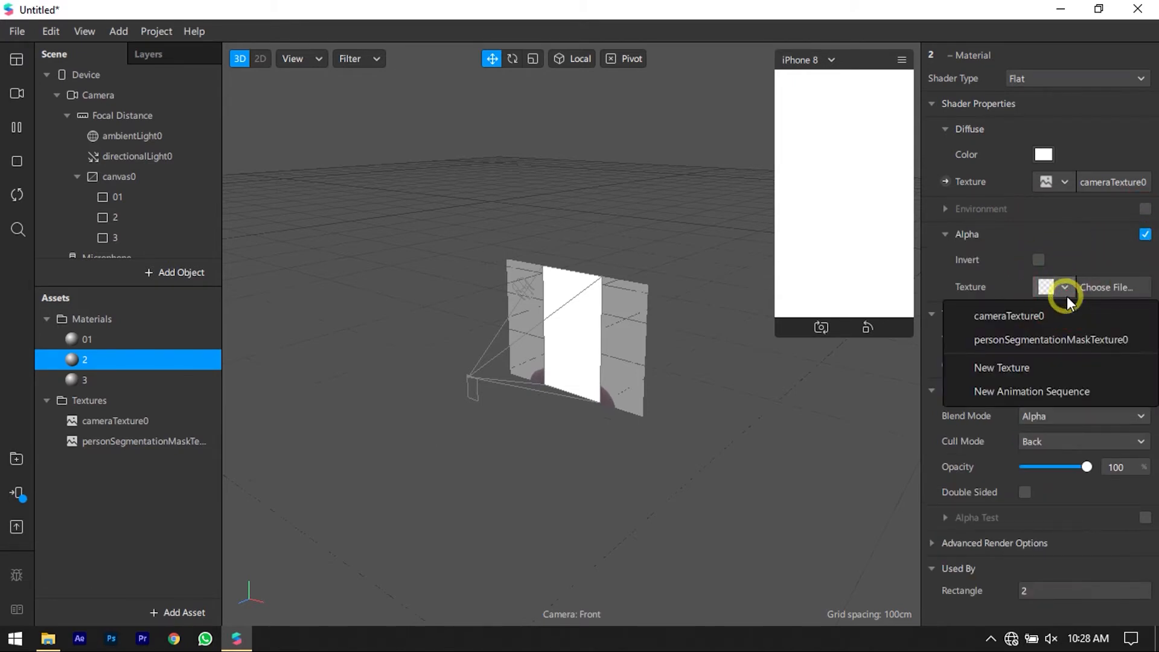
pyautogui.click(1047, 336)
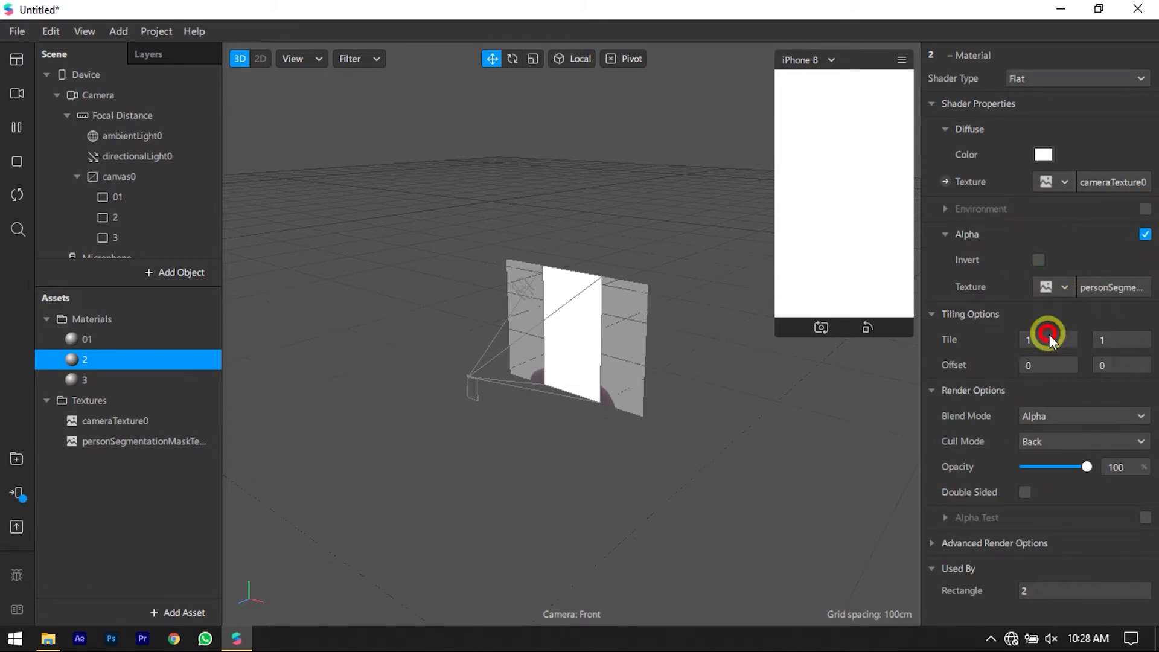
# Give material 3 cameraTexture0 as its diffuse texture and enable Alpha with personSegmentationMaskTexture0 as the alpha texture
pyautogui.click(86, 379)
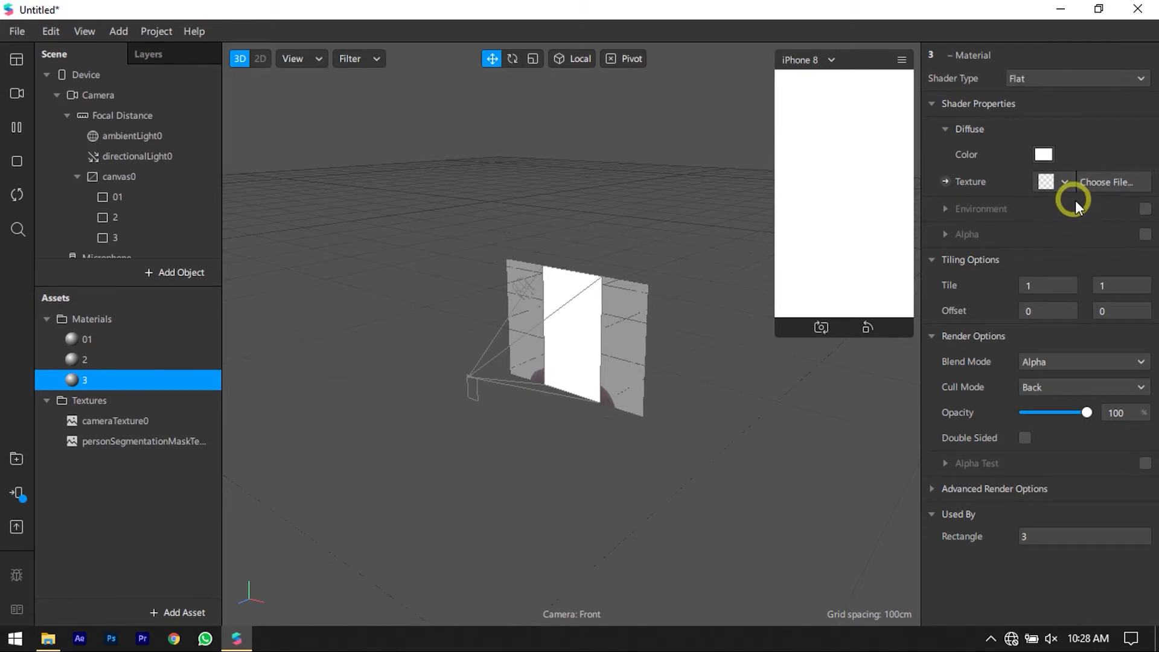
pyautogui.click(1066, 186)
pyautogui.click(1059, 217)
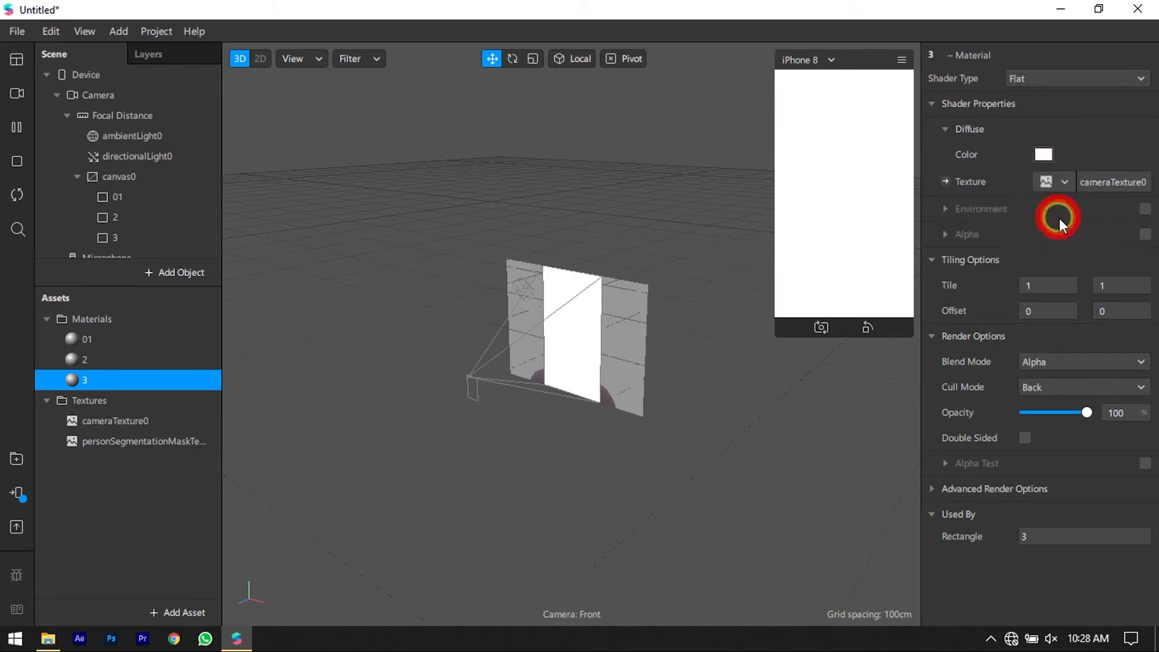
pyautogui.click(1144, 234)
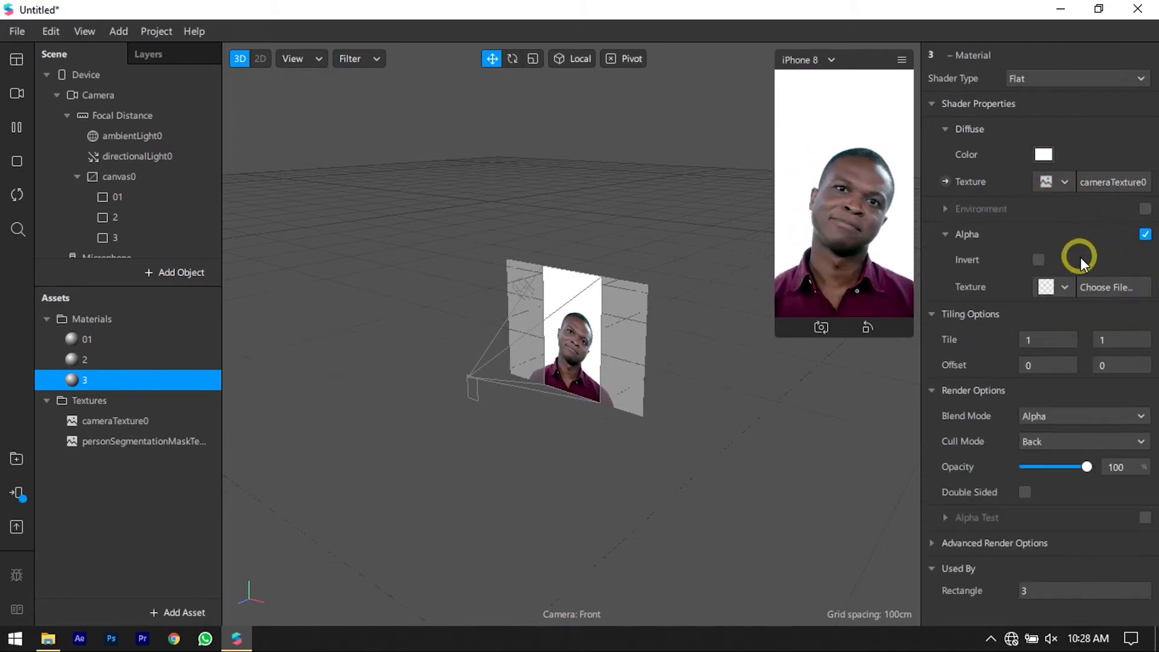
pyautogui.click(1066, 289)
pyautogui.click(1057, 338)
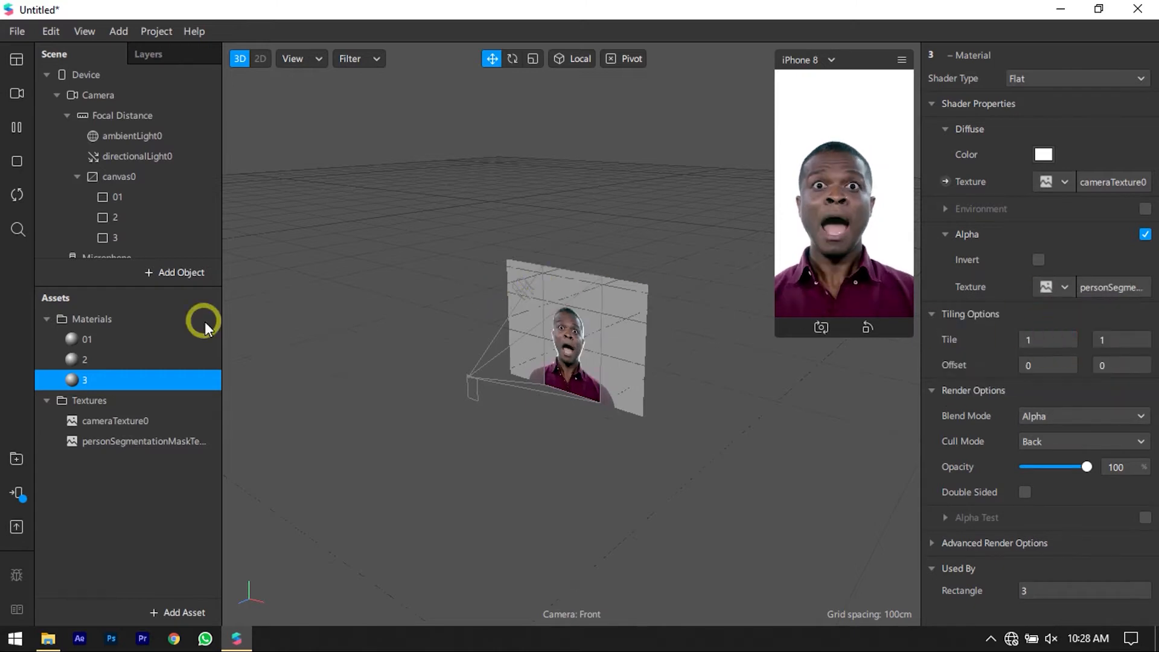
# In the 2D view, move rectangle 2 horizontally to about X -100 and rectangle 3 to about X 111
pyautogui.click(260, 59)
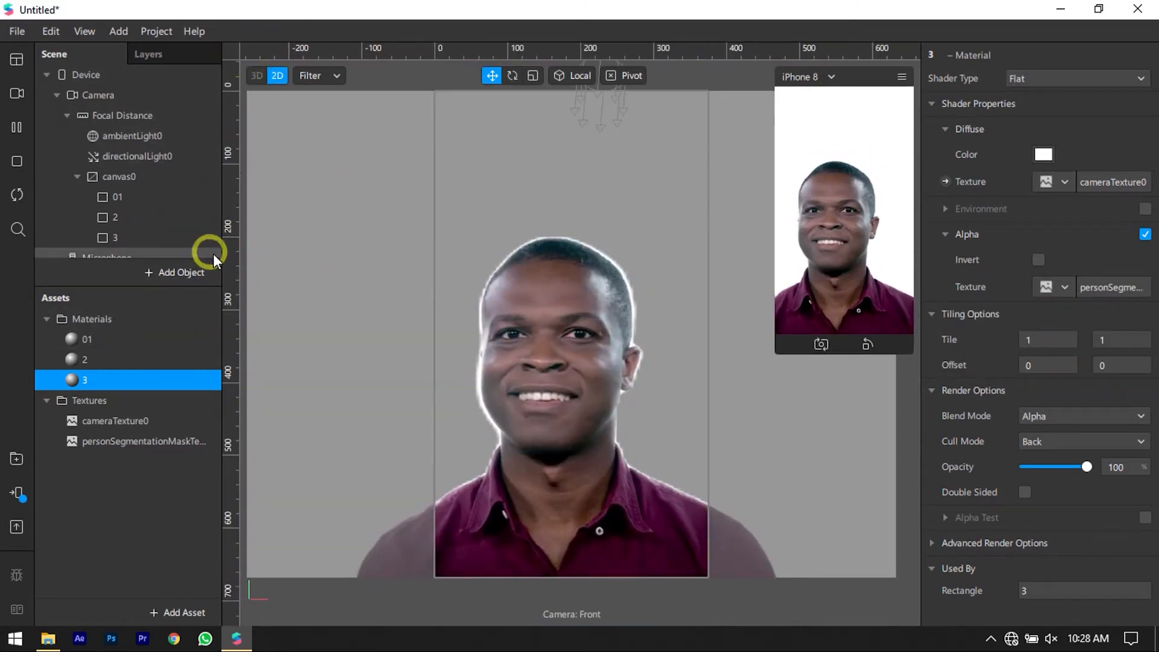
pyautogui.click(158, 216)
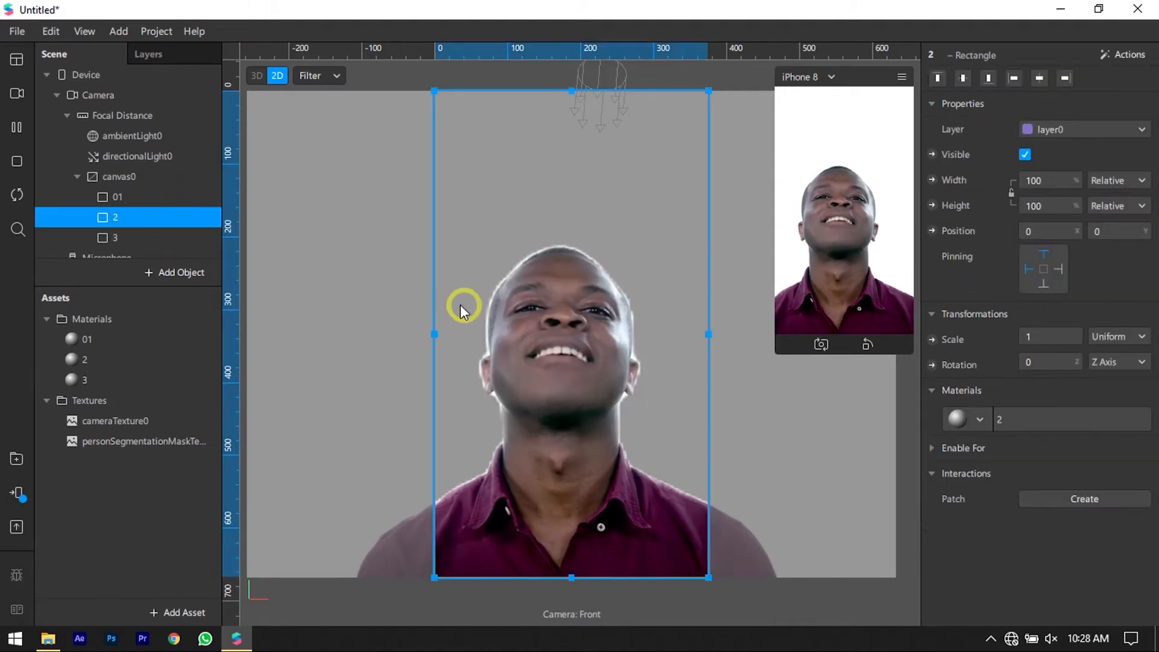
pyautogui.moveTo(525, 326); pyautogui.dragTo(473, 326)
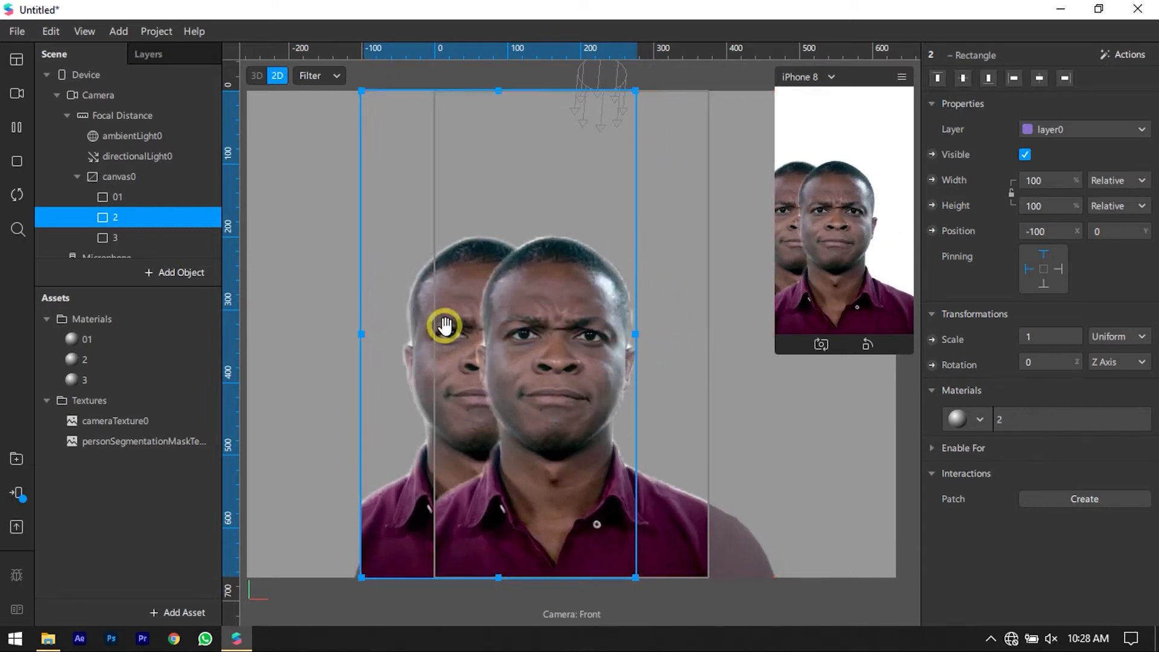
pyautogui.click(183, 239)
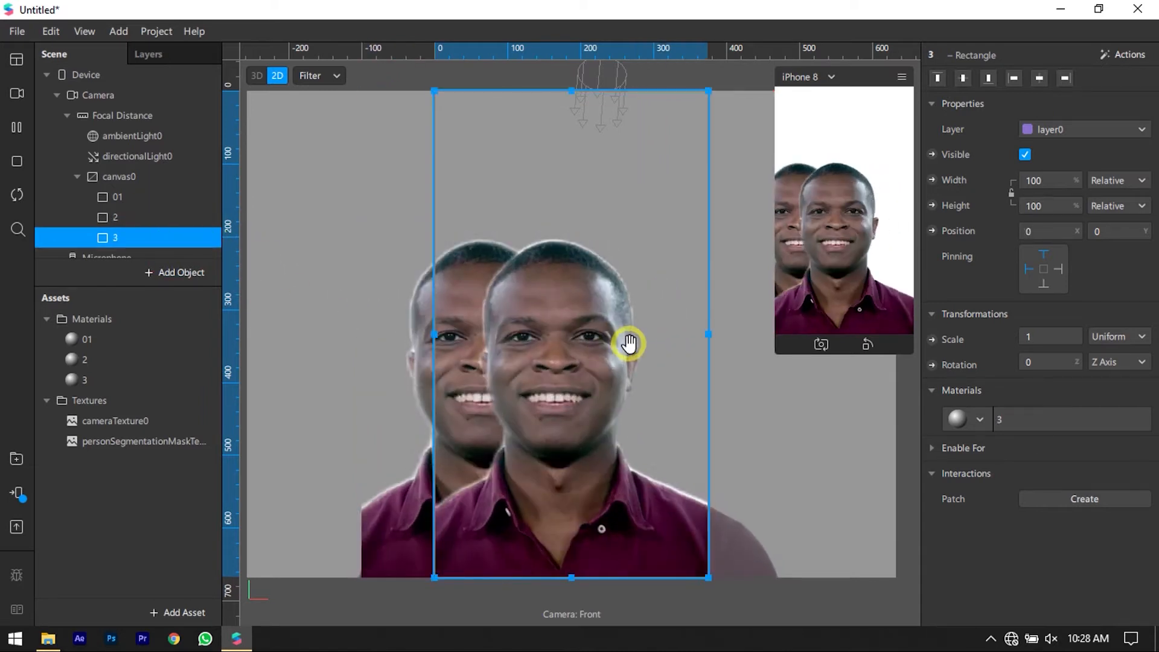
pyautogui.moveTo(566, 349); pyautogui.dragTo(648, 348)
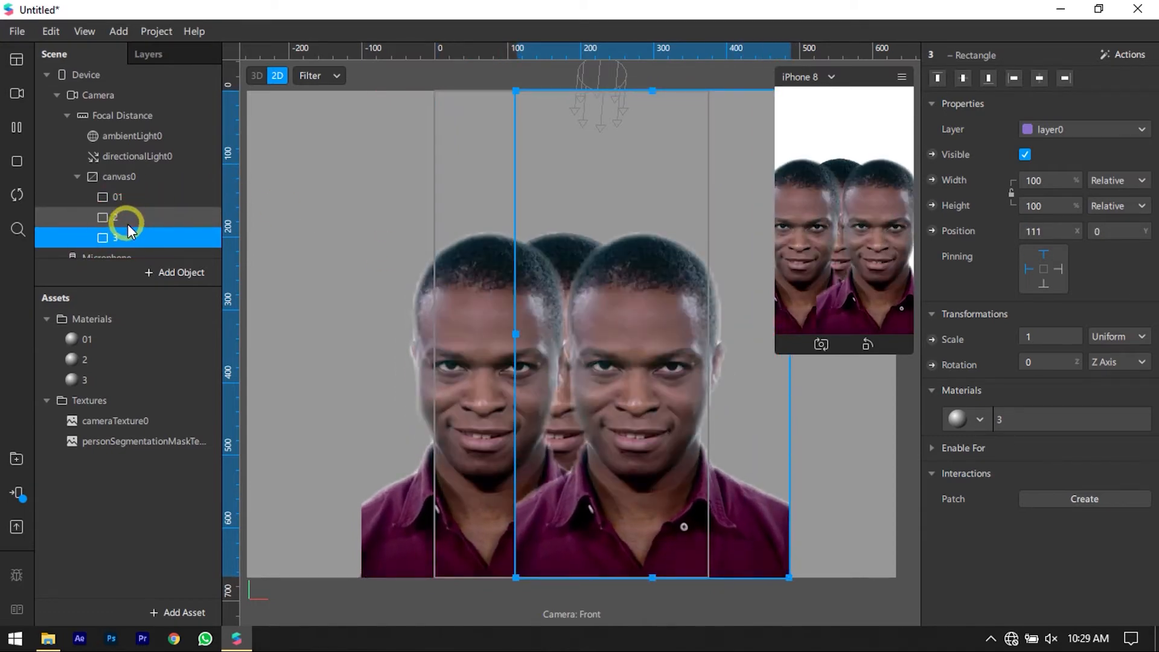
# Reorder the rectangles in canvas0 so that 2 comes first, 3 second and 01 last
pyautogui.click(121, 216)
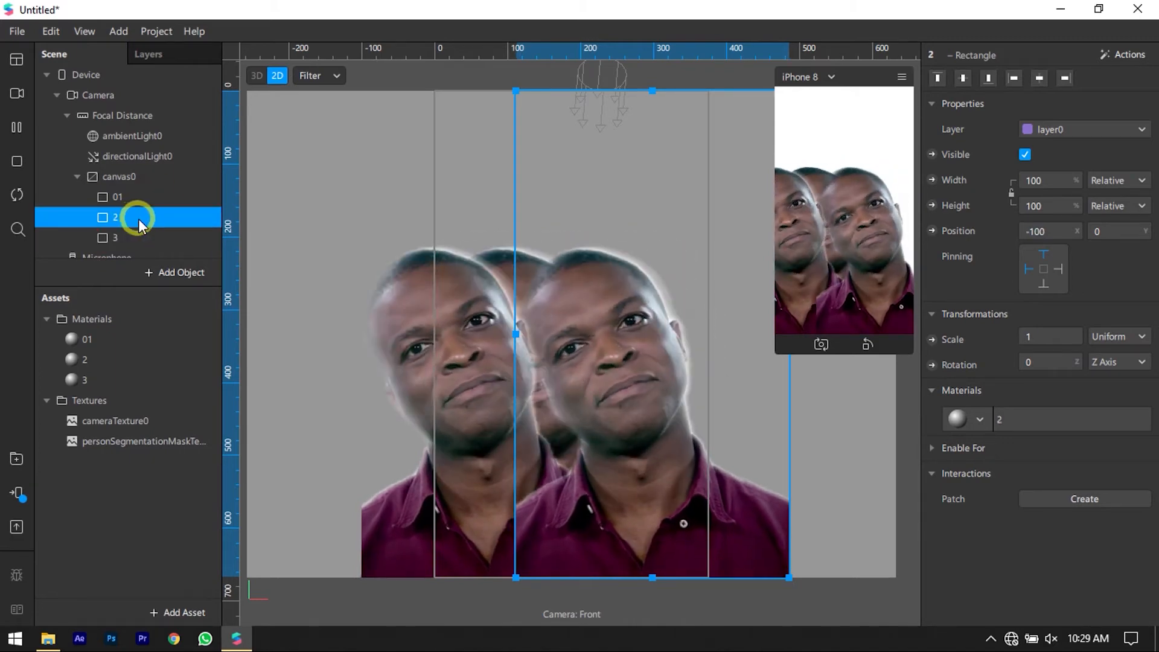
pyautogui.moveTo(139, 207); pyautogui.dragTo(135, 188)
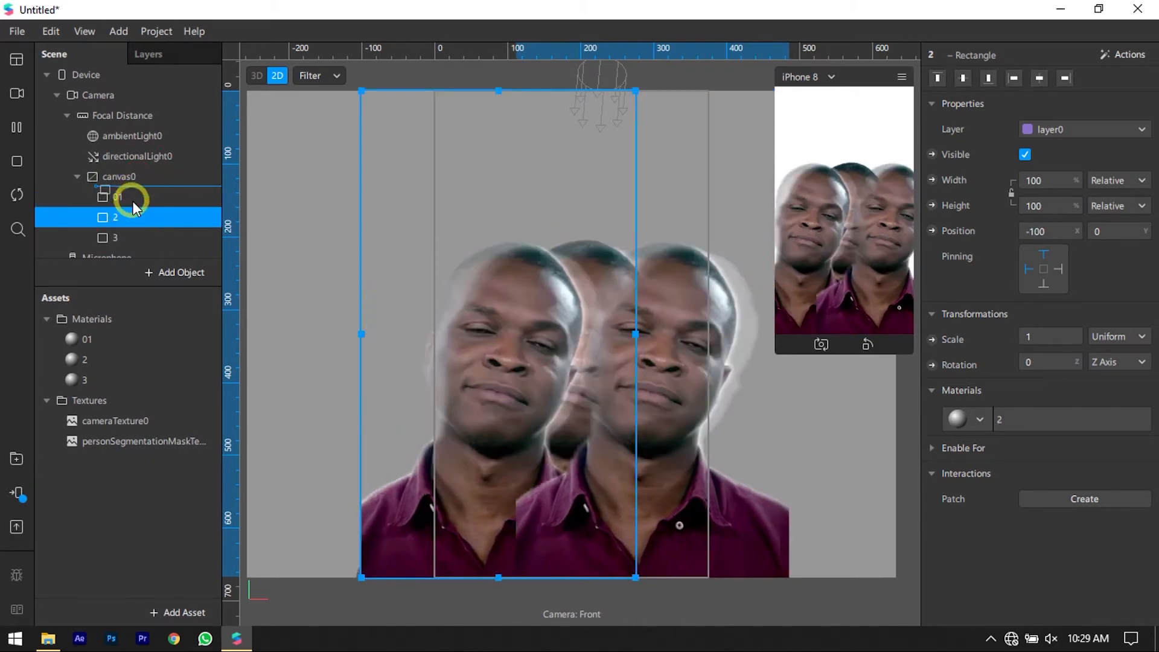
pyautogui.click(118, 237)
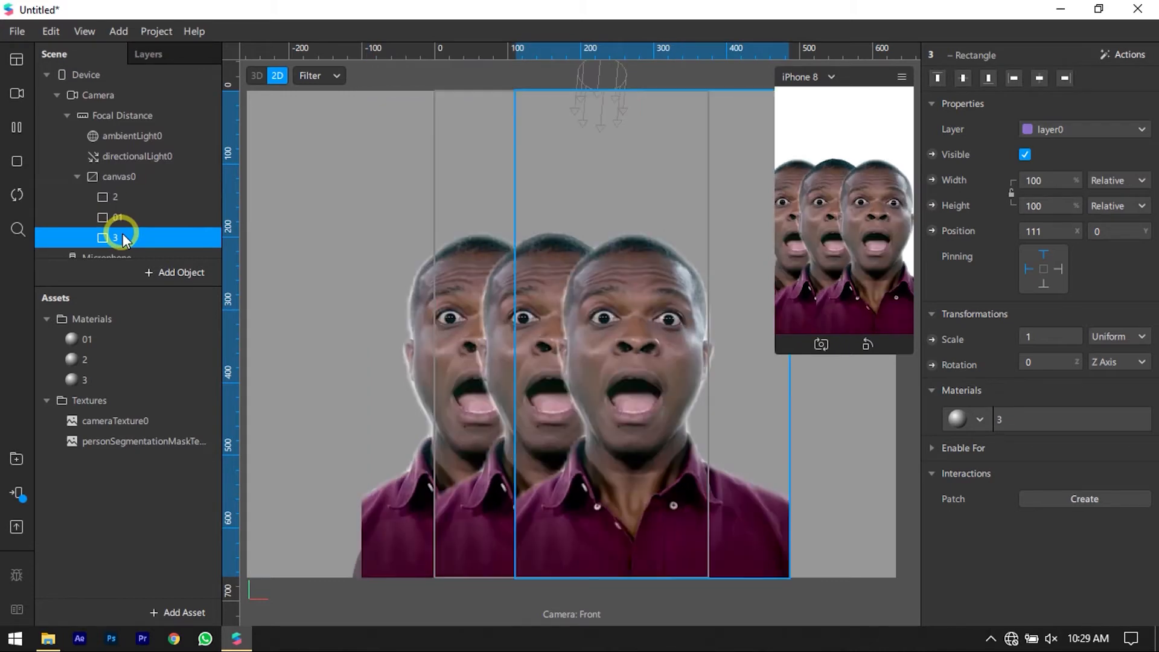
pyautogui.moveTo(122, 212); pyautogui.dragTo(123, 200)
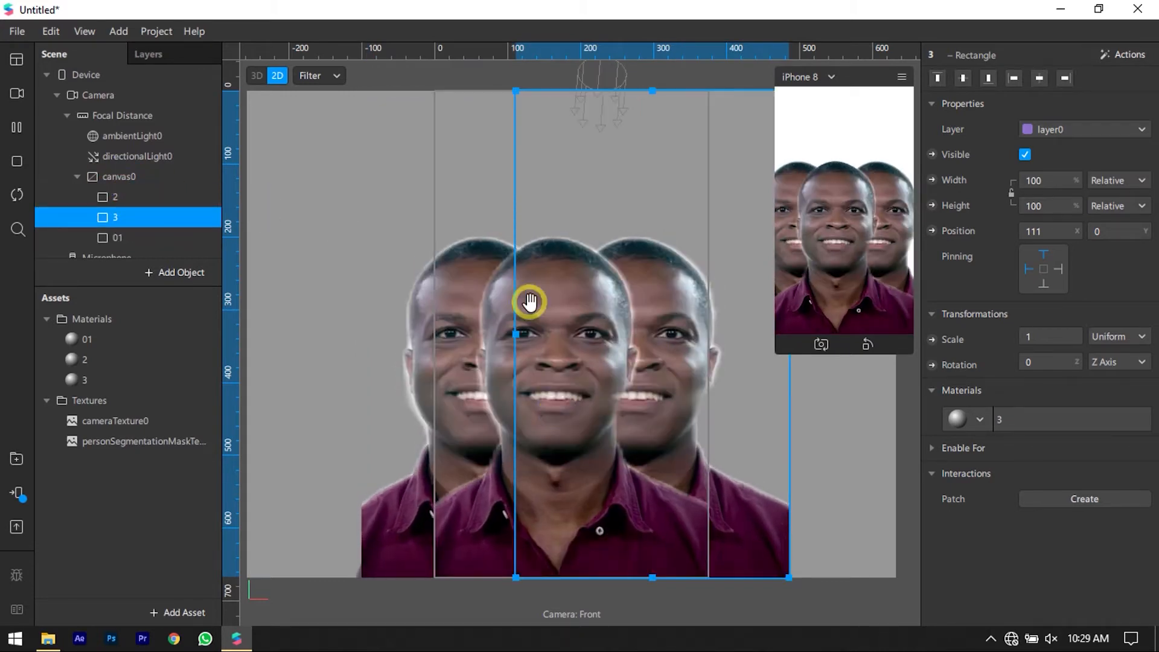
# Set material 2's blend mode to Add and its opacity to 65%
pyautogui.click(100, 360)
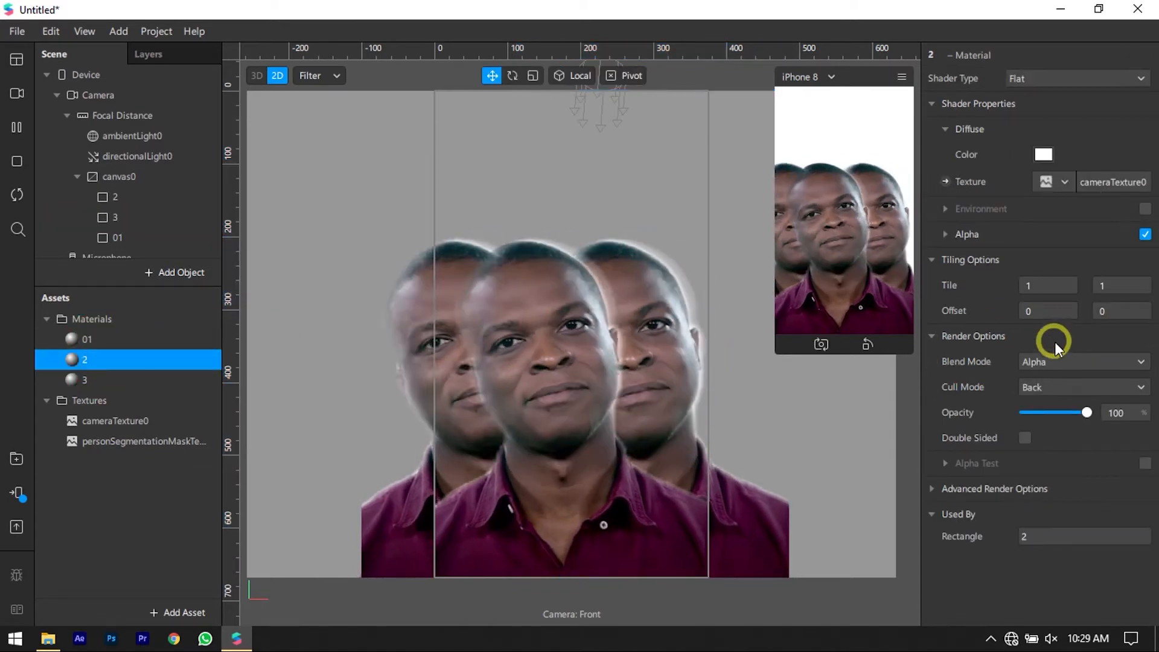
pyautogui.click(1052, 361)
pyautogui.click(1048, 364)
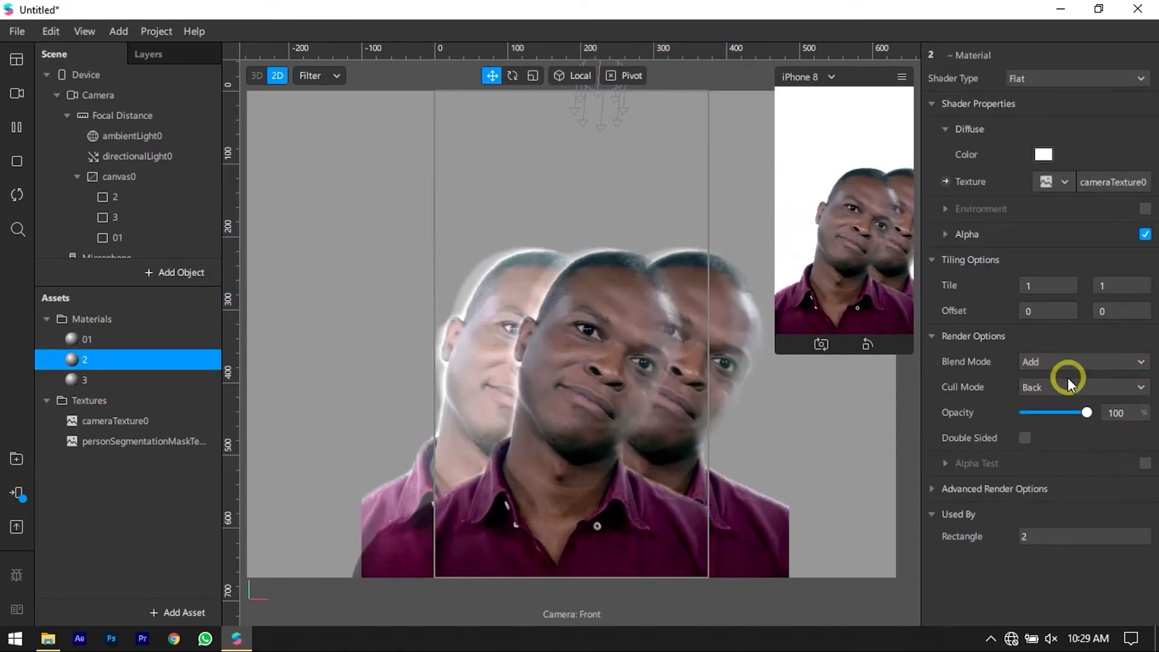
pyautogui.click(1064, 414)
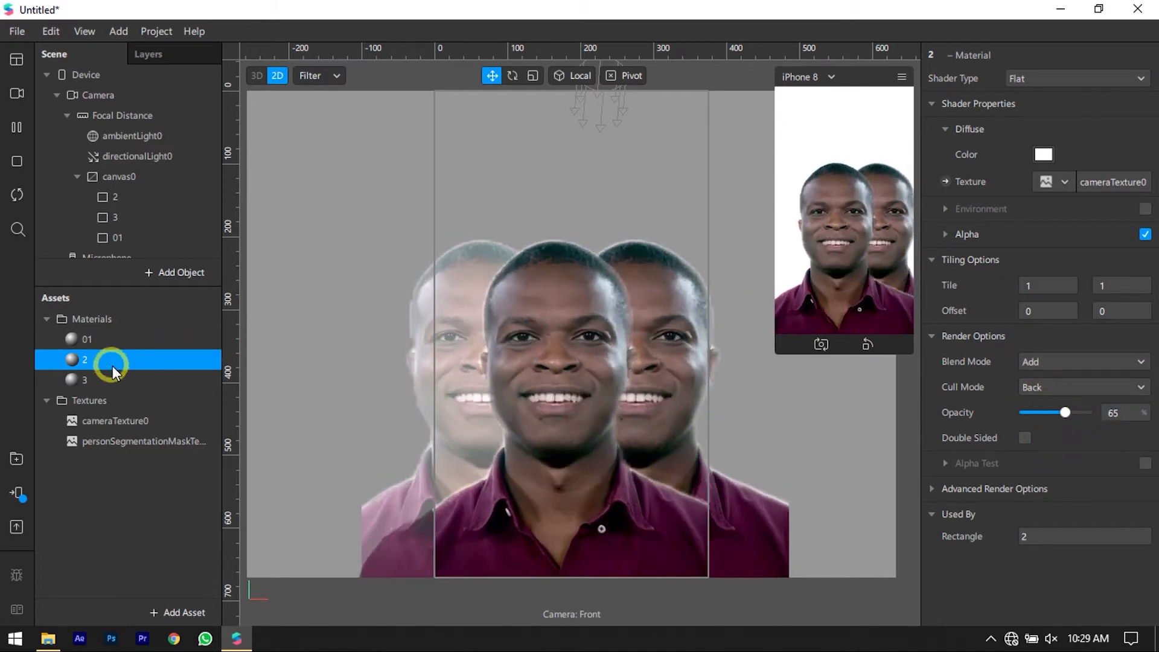
# Set material 3's blend mode to Add and its opacity to 65%
pyautogui.click(97, 380)
pyautogui.click(1044, 361)
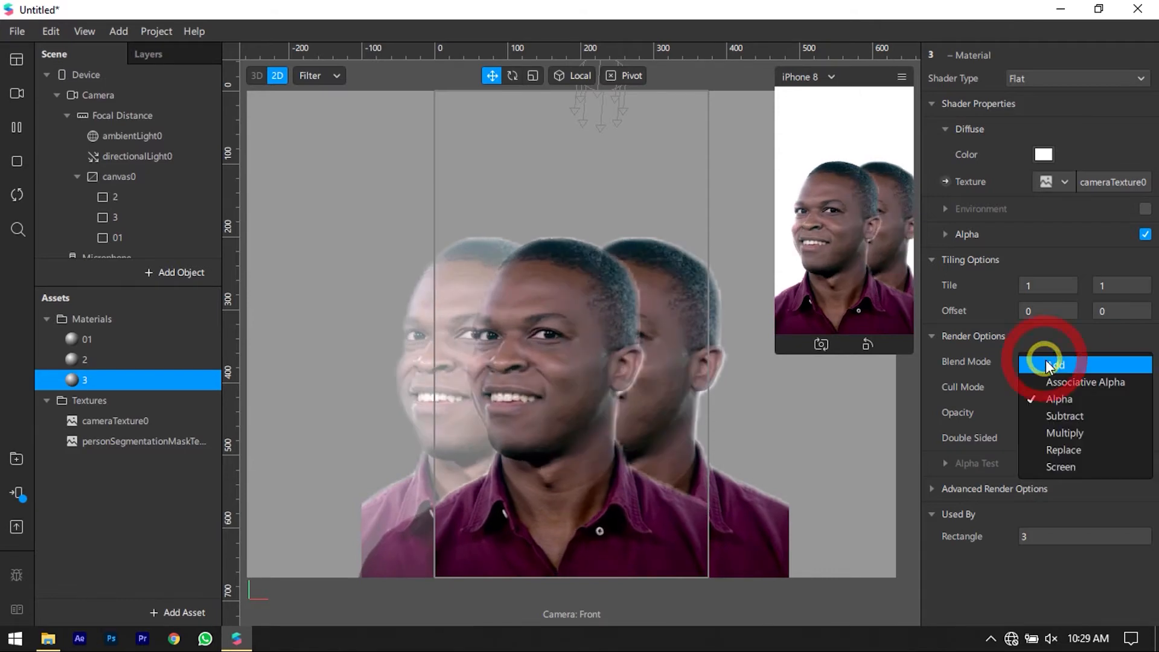
pyautogui.click(1045, 365)
pyautogui.click(1124, 412)
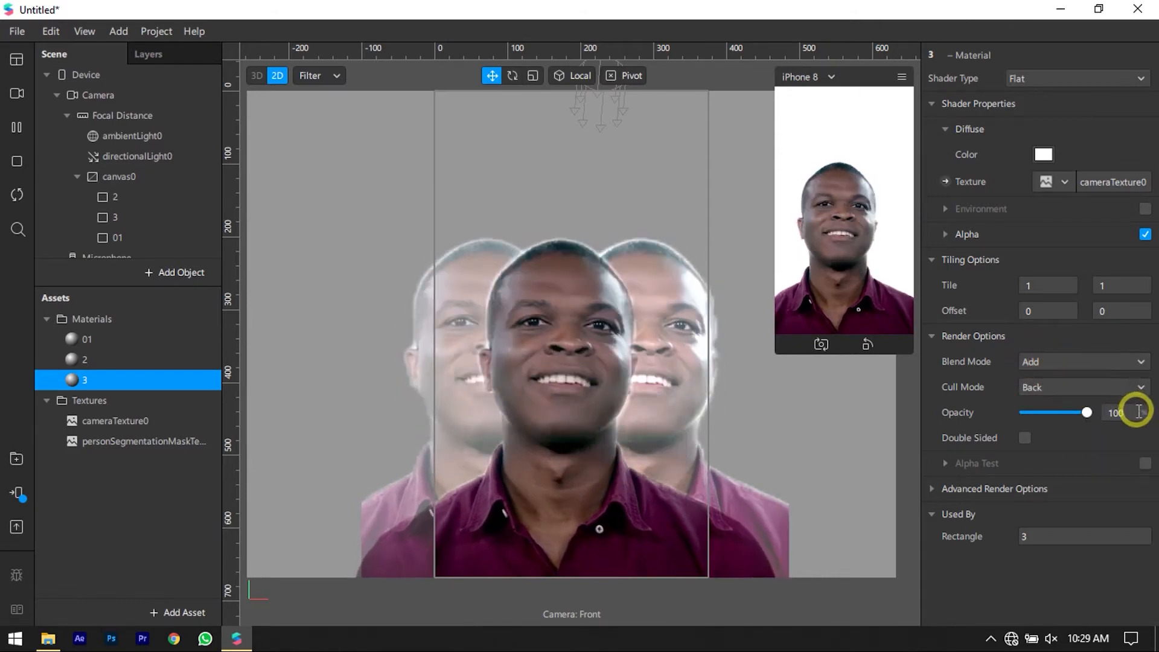
pyautogui.write('65')
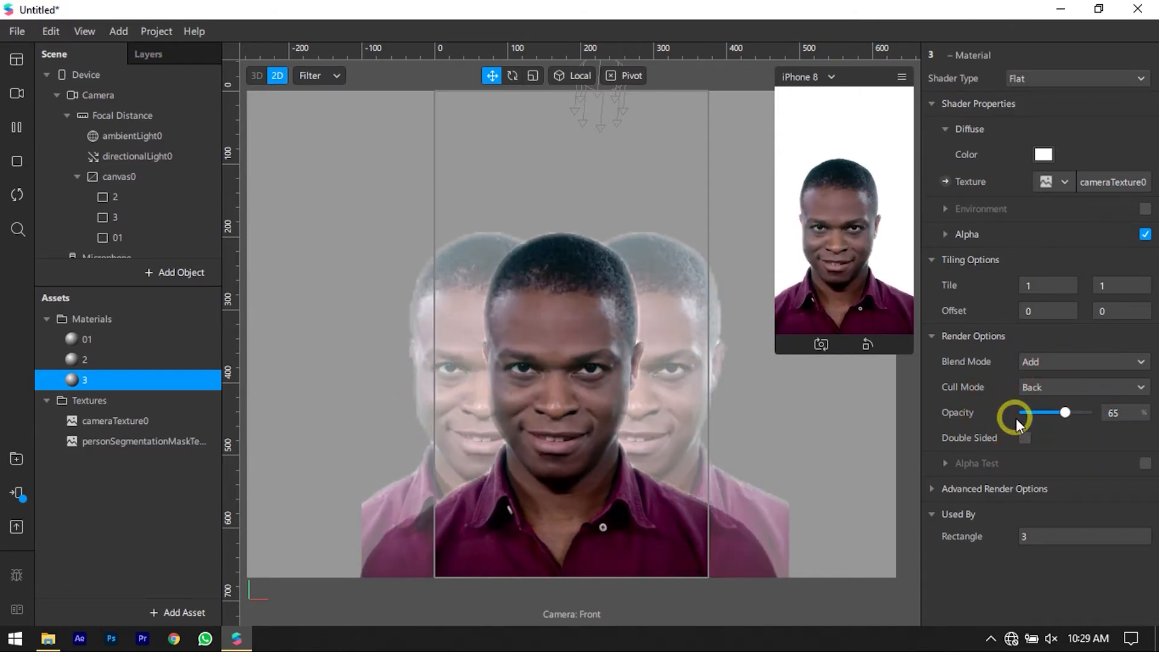
# Change material 3's diffuse color to the saved custom pink #ff0e76
pyautogui.click(1038, 157)
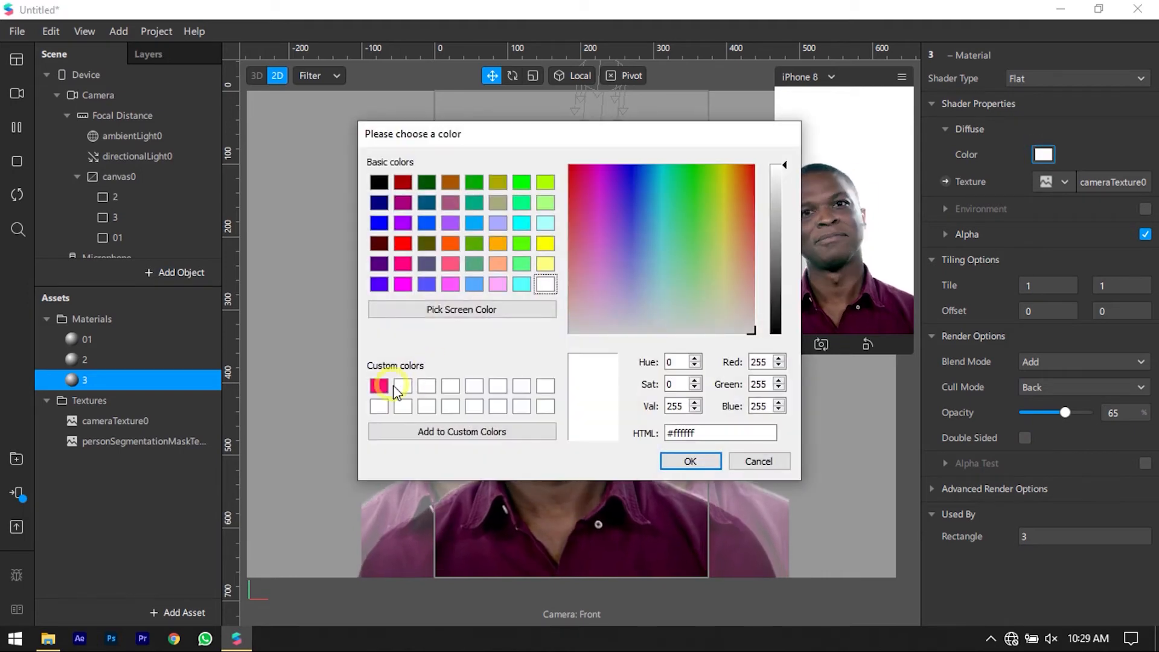
pyautogui.click(385, 391)
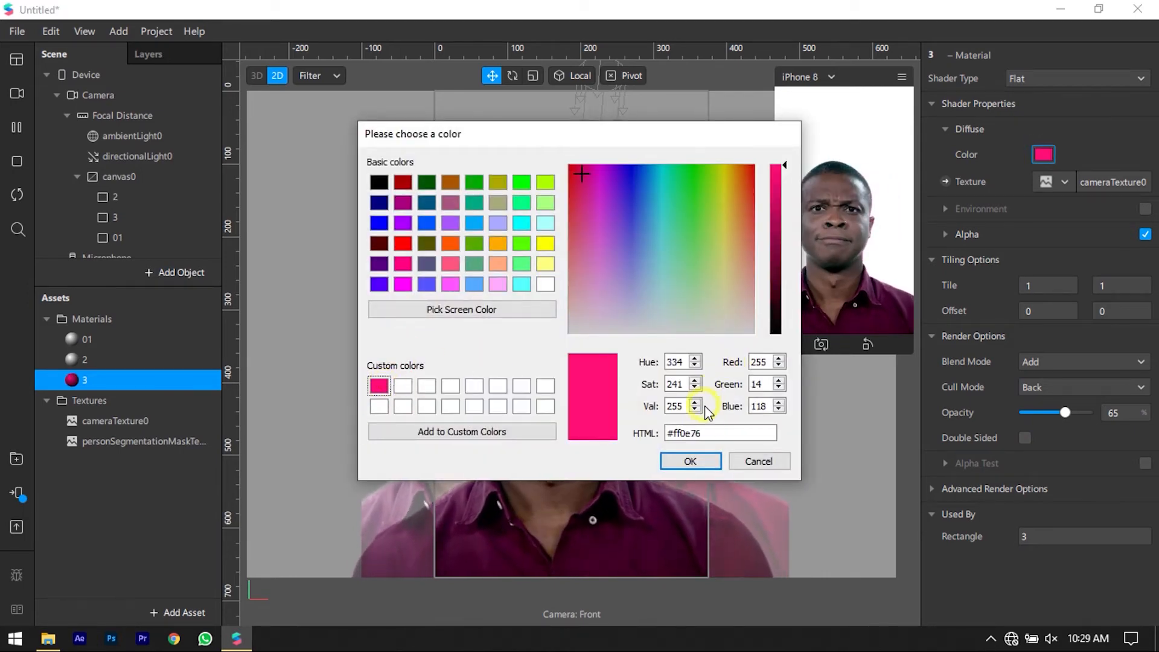
pyautogui.click(691, 461)
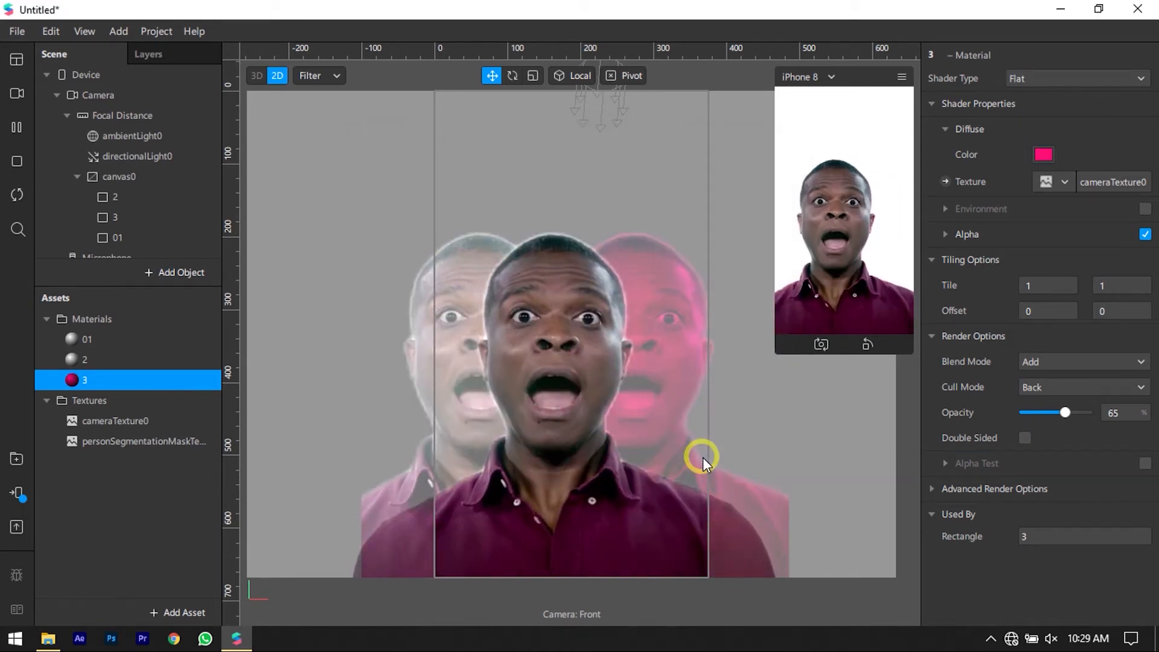
# Change material 2's diffuse color to the orange basic color
pyautogui.click(119, 357)
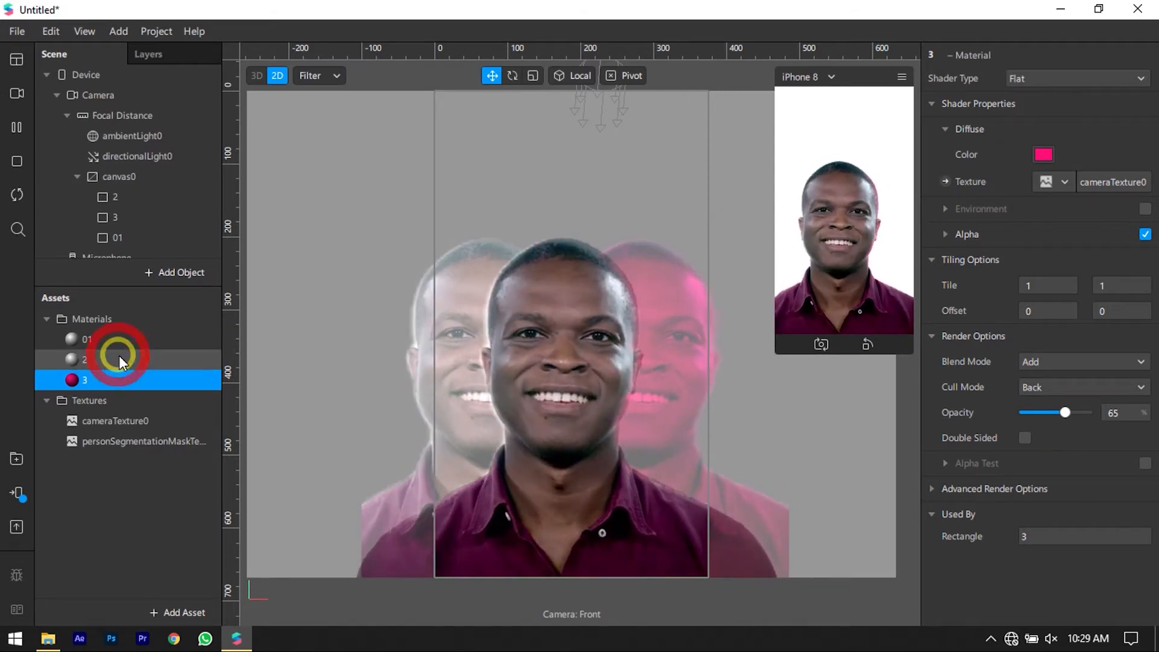
pyautogui.click(1048, 158)
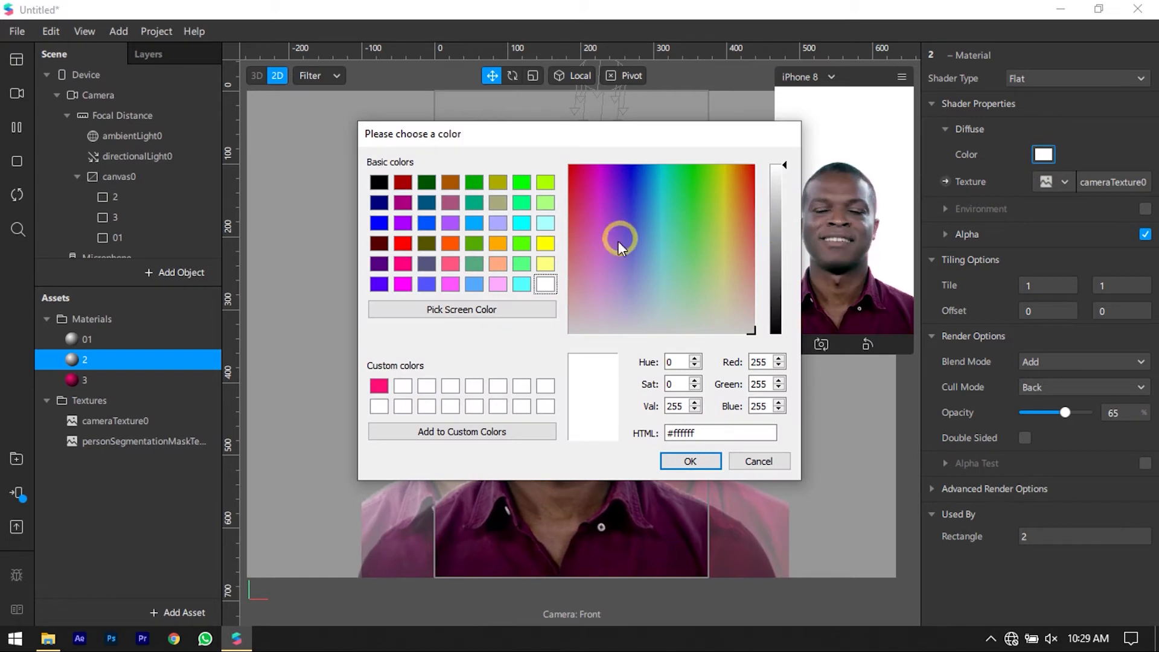
pyautogui.moveTo(723, 216)
pyautogui.mouseDown()
pyautogui.moveTo(747, 179)
pyautogui.moveTo(752, 204)
pyautogui.moveTo(753, 178)
pyautogui.moveTo(749, 189)
pyautogui.mouseUp()
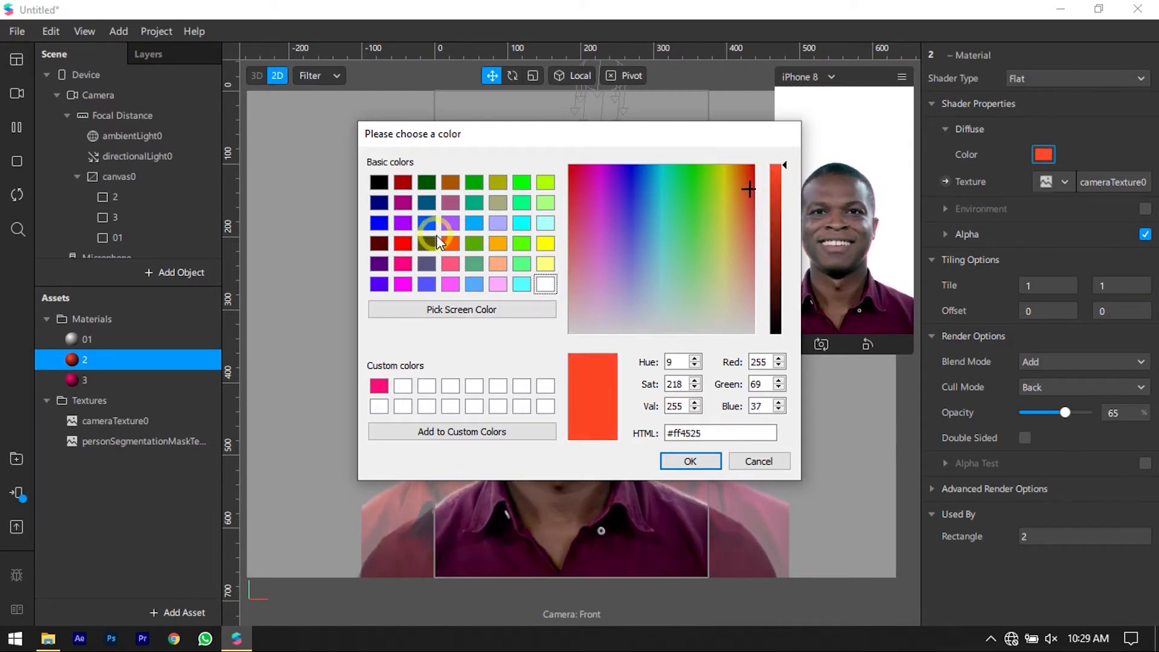
pyautogui.click(446, 245)
pyautogui.click(692, 460)
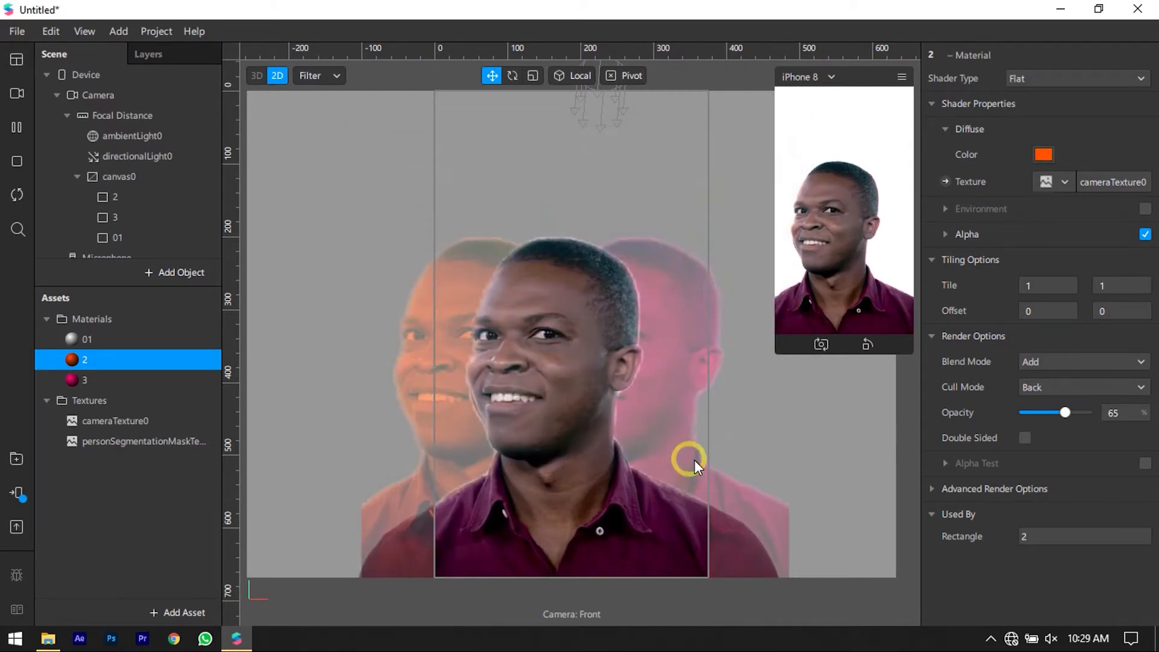
# Add a new rectangle to canvas0 and place it above rectangle 2 in the scene hierarchy
pyautogui.rightClick(141, 179)
pyautogui.click(171, 192)
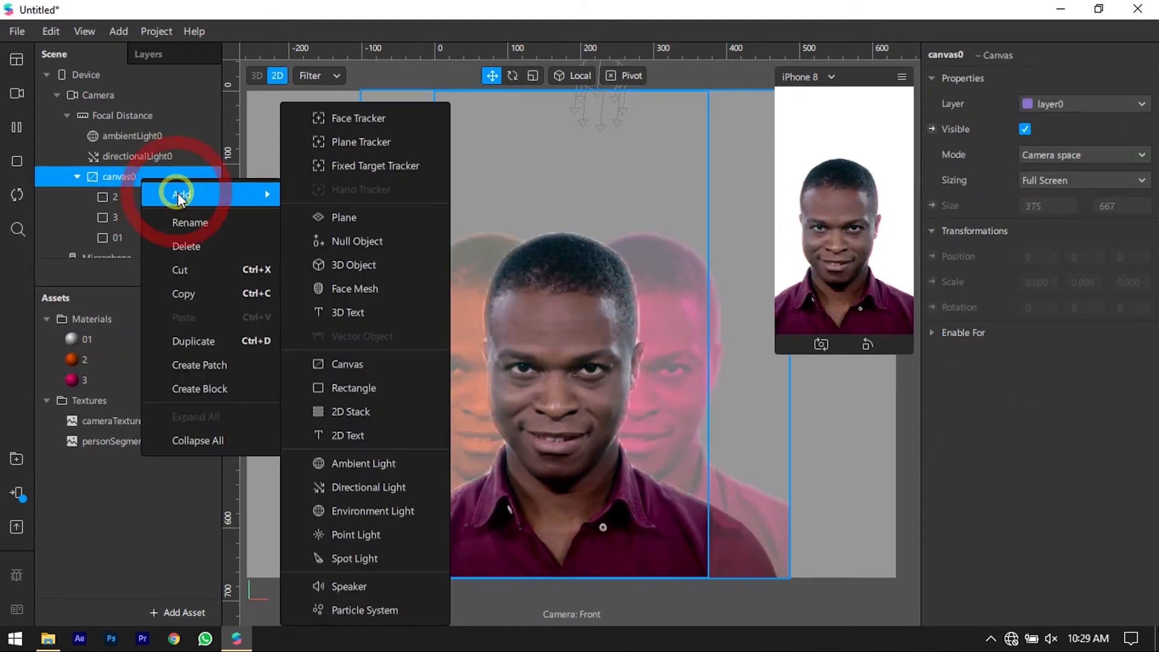
pyautogui.click(354, 387)
pyautogui.moveTo(117, 257); pyautogui.dragTo(112, 181)
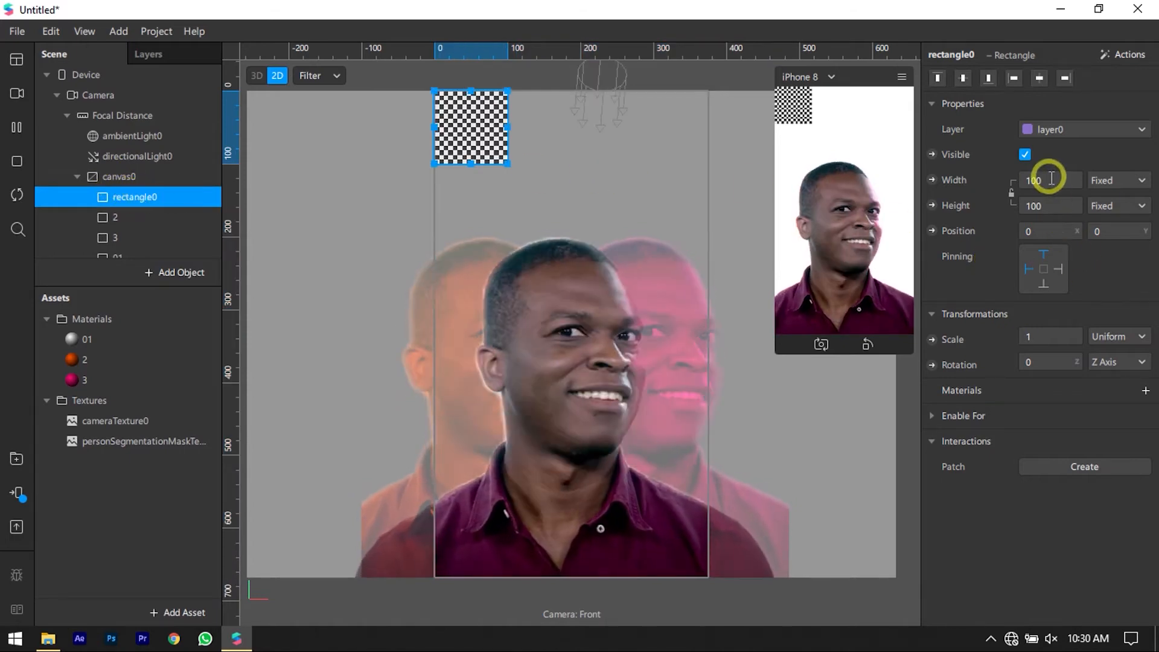
# Make rectangle0 fill the canvas by setting its width and height to Relative sizing at 100% each
pyautogui.click(1050, 206)
pyautogui.click(1051, 207)
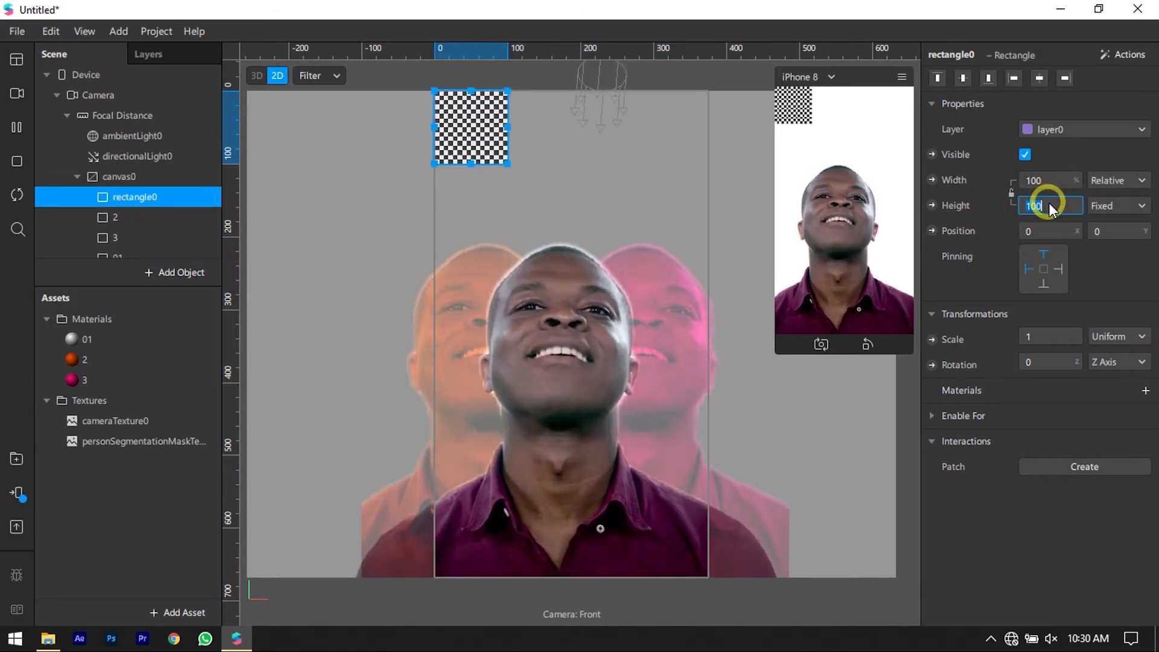
pyautogui.click(1051, 206)
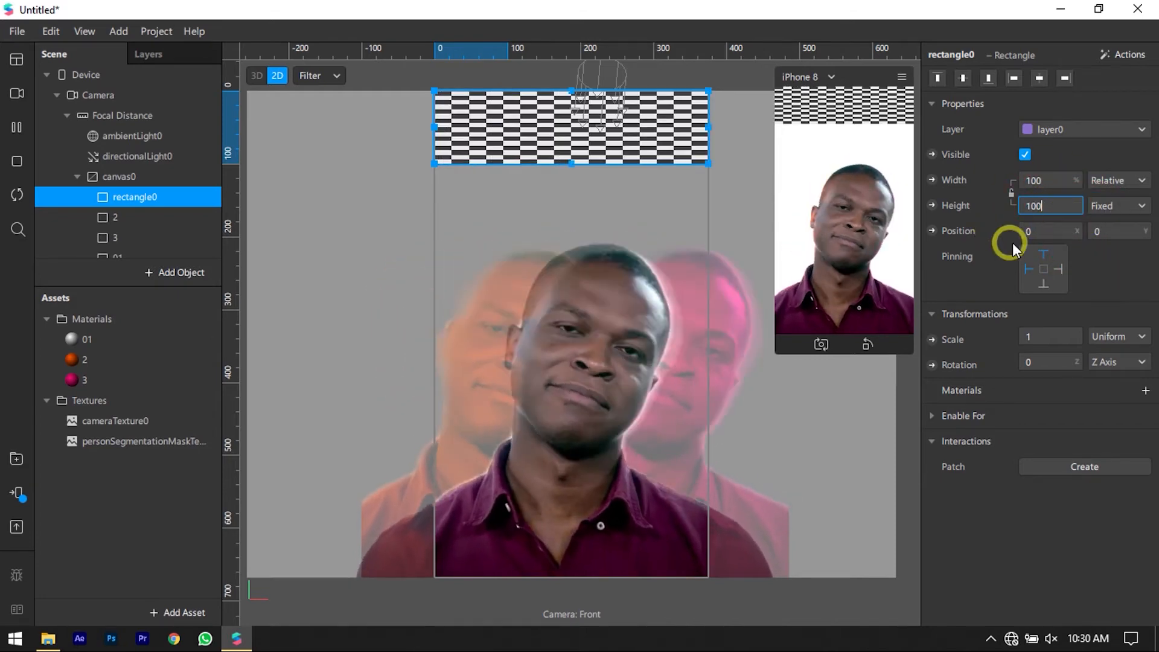
pyautogui.click(1026, 231)
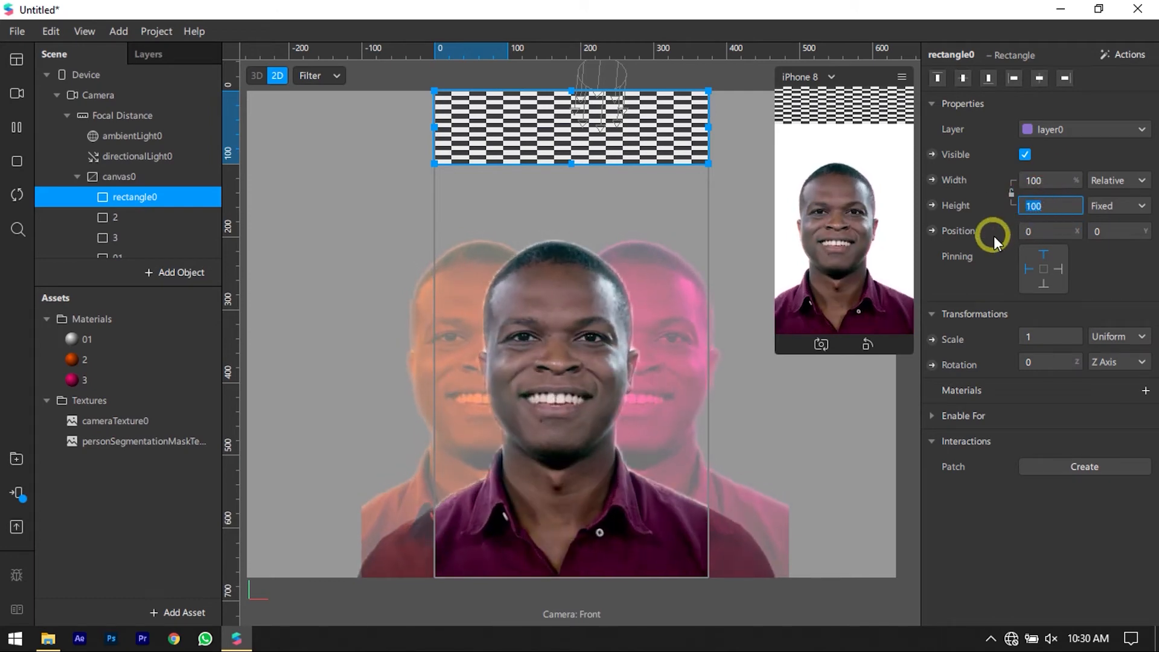
pyautogui.click(1074, 209)
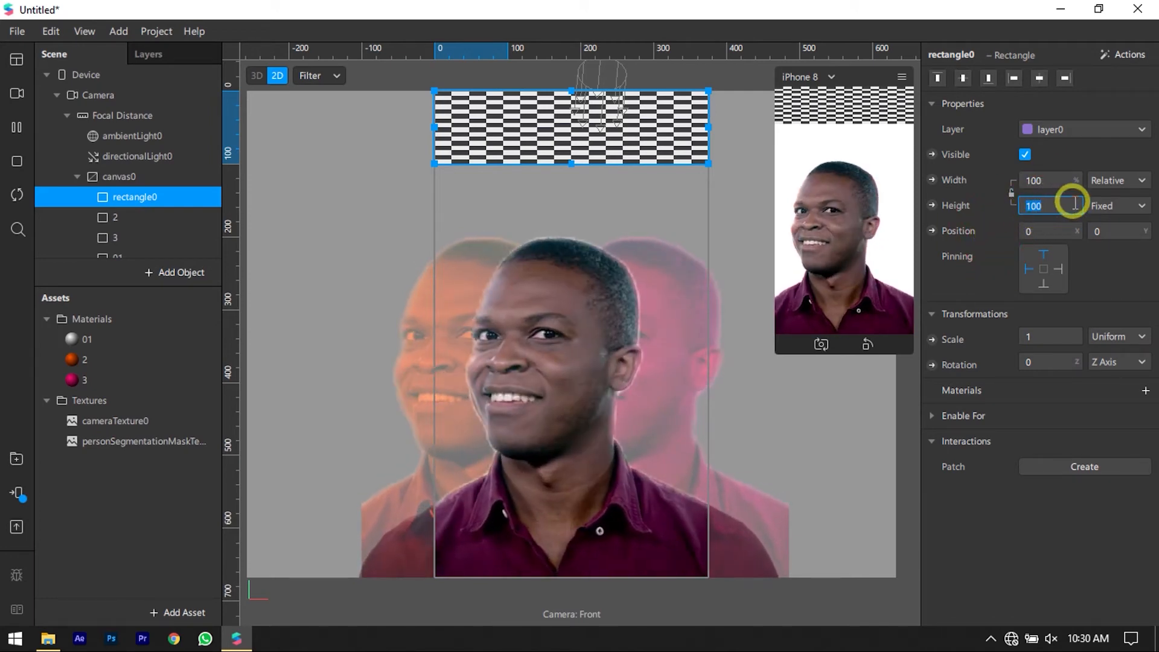
pyautogui.click(1094, 209)
pyautogui.click(1089, 219)
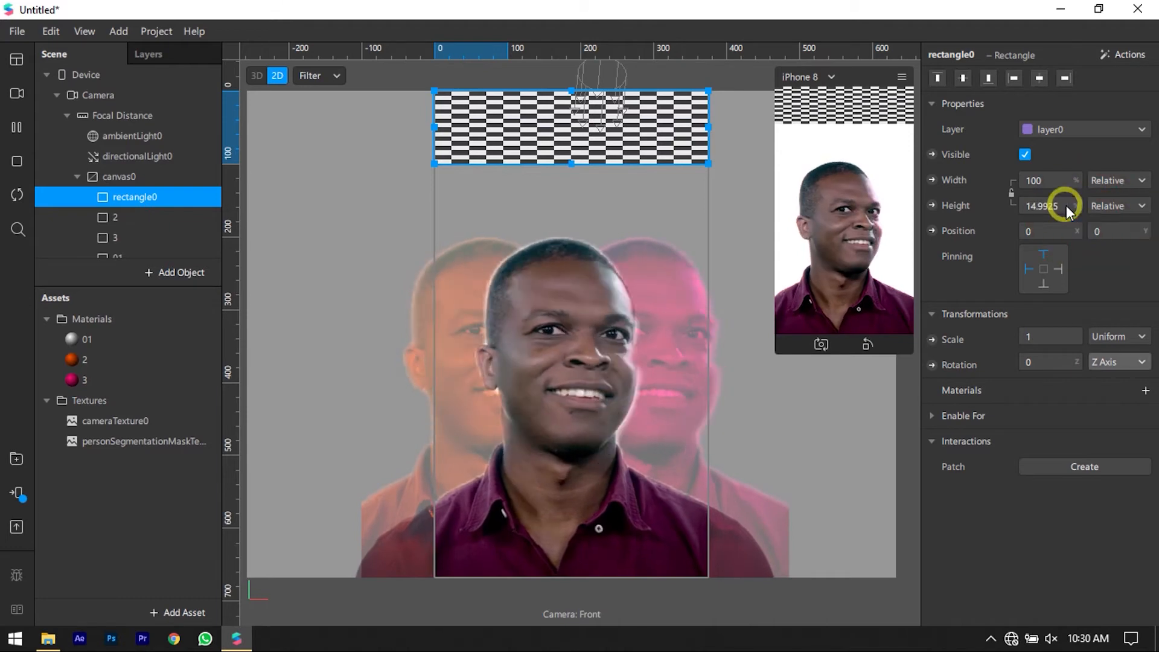
pyautogui.click(1066, 205)
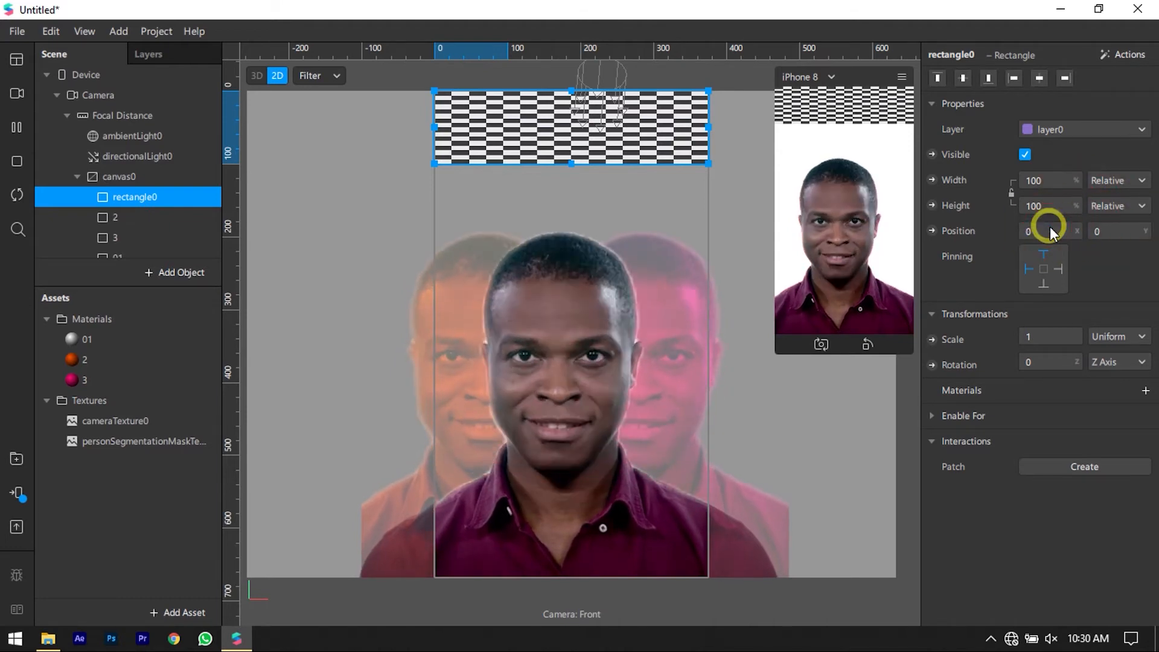
pyautogui.click(1050, 231)
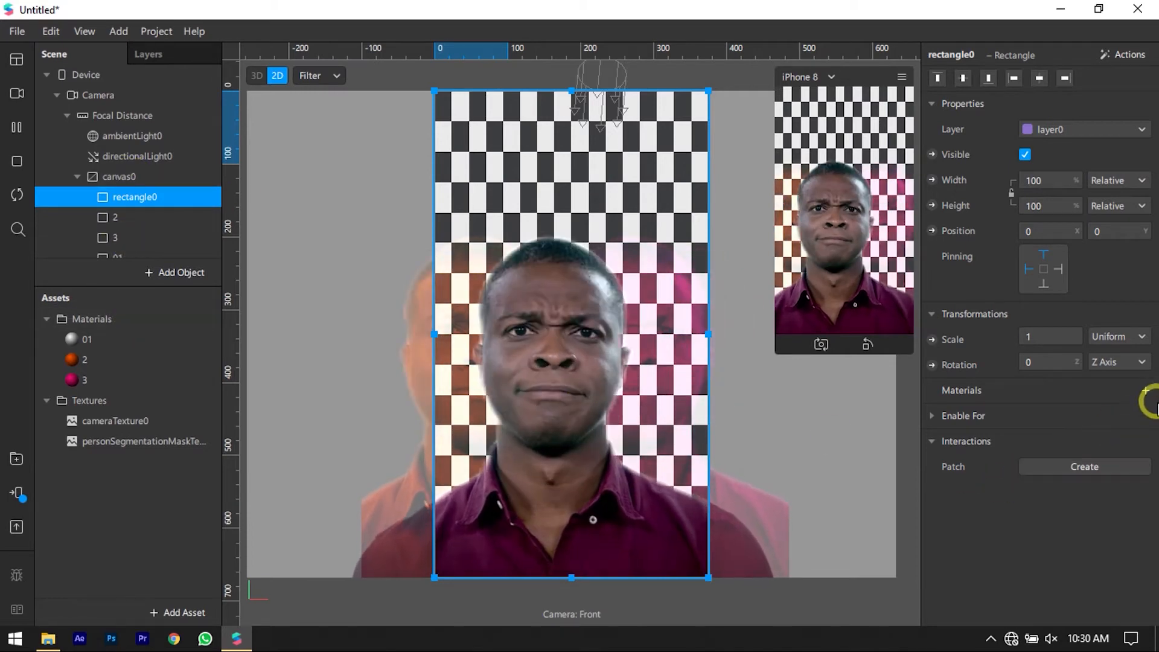
# Create a new material for rectangle0 and set its diffuse color to black #000000
pyautogui.click(1145, 391)
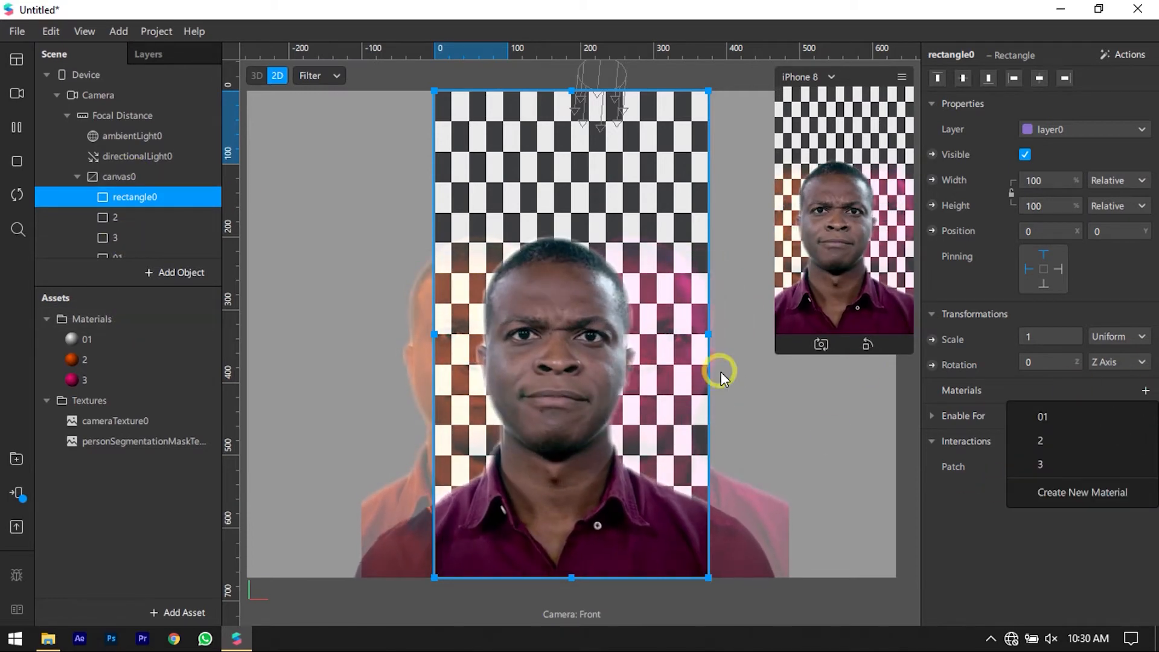
pyautogui.click(1035, 490)
pyautogui.click(132, 401)
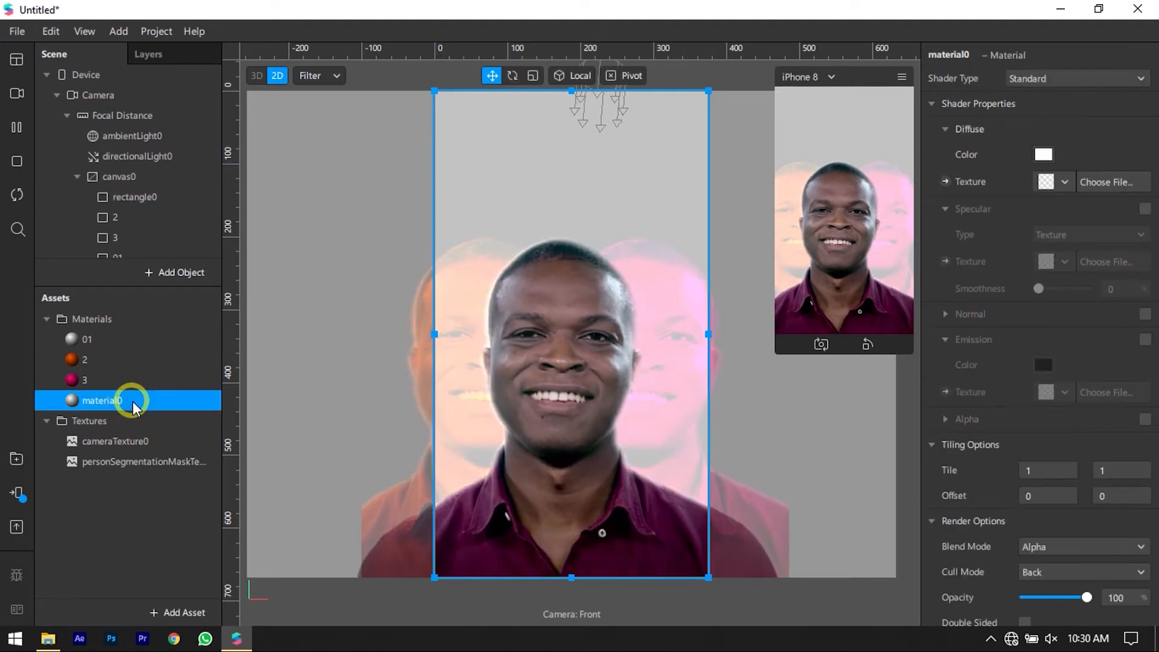
pyautogui.click(1044, 154)
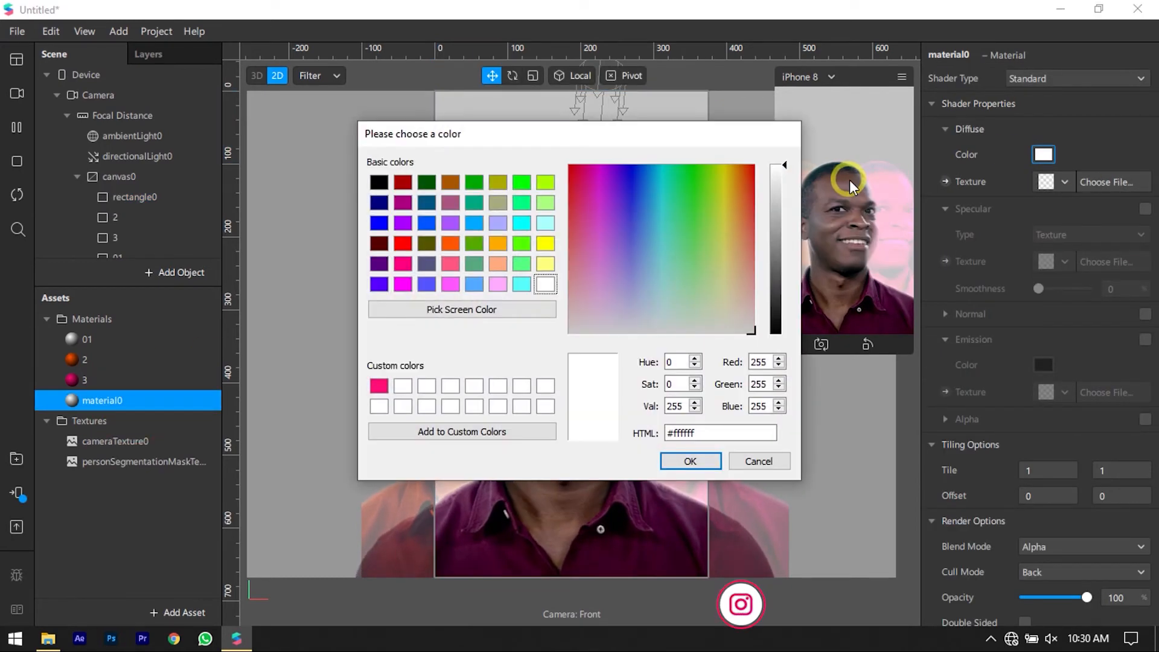
pyautogui.click(381, 183)
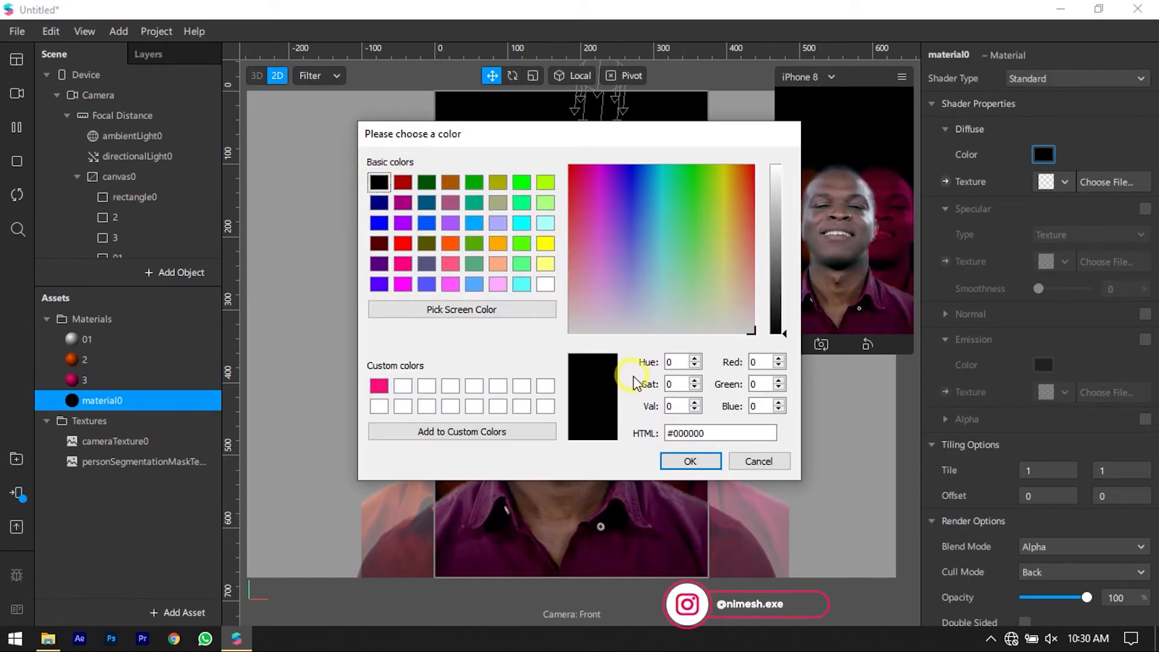
pyautogui.click(687, 460)
# Change the black material's shader type to Flat and enlarge the simulator preview
pyautogui.click(1011, 84)
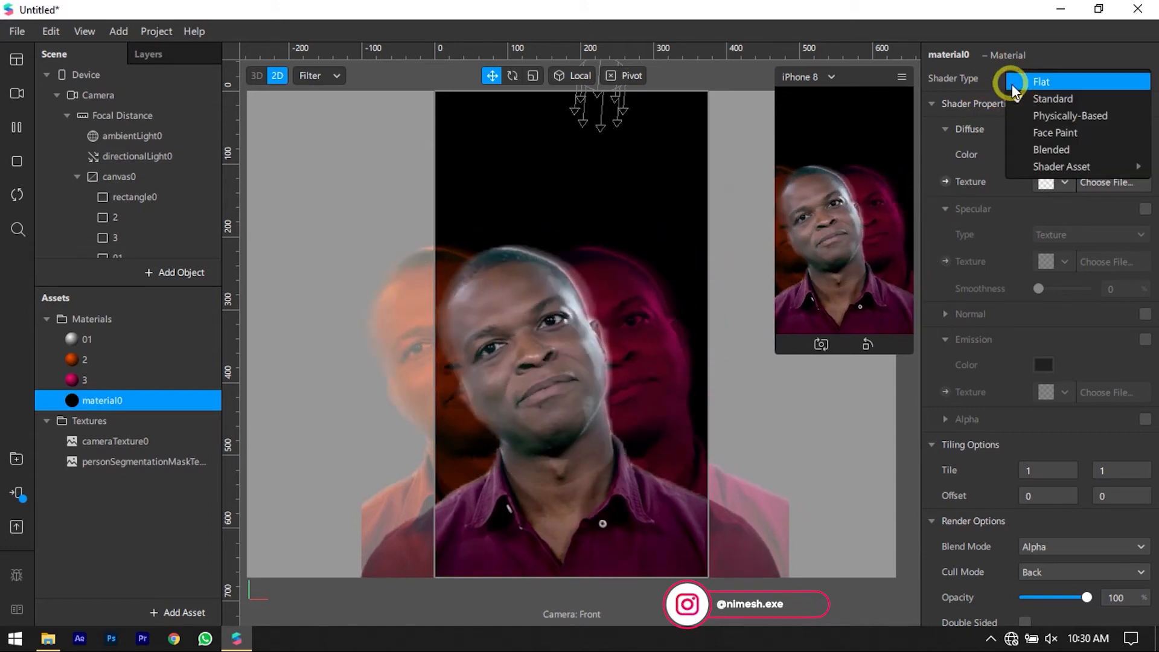
pyautogui.click(1007, 80)
pyautogui.press('F2')
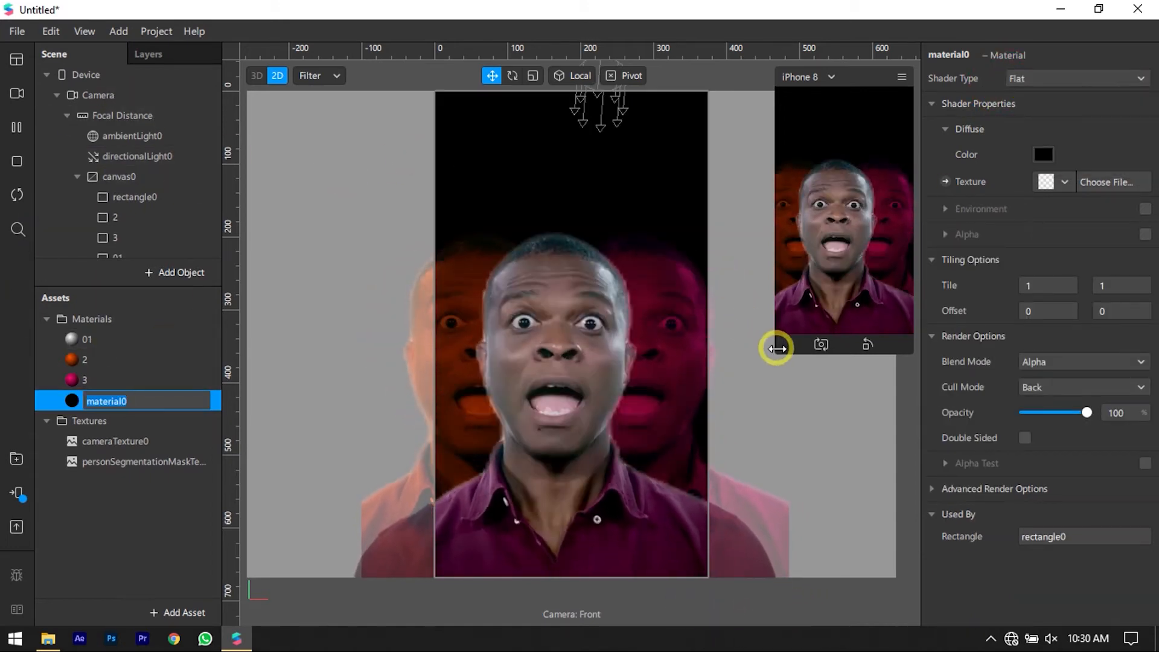
pyautogui.moveTo(775, 344); pyautogui.dragTo(747, 357)
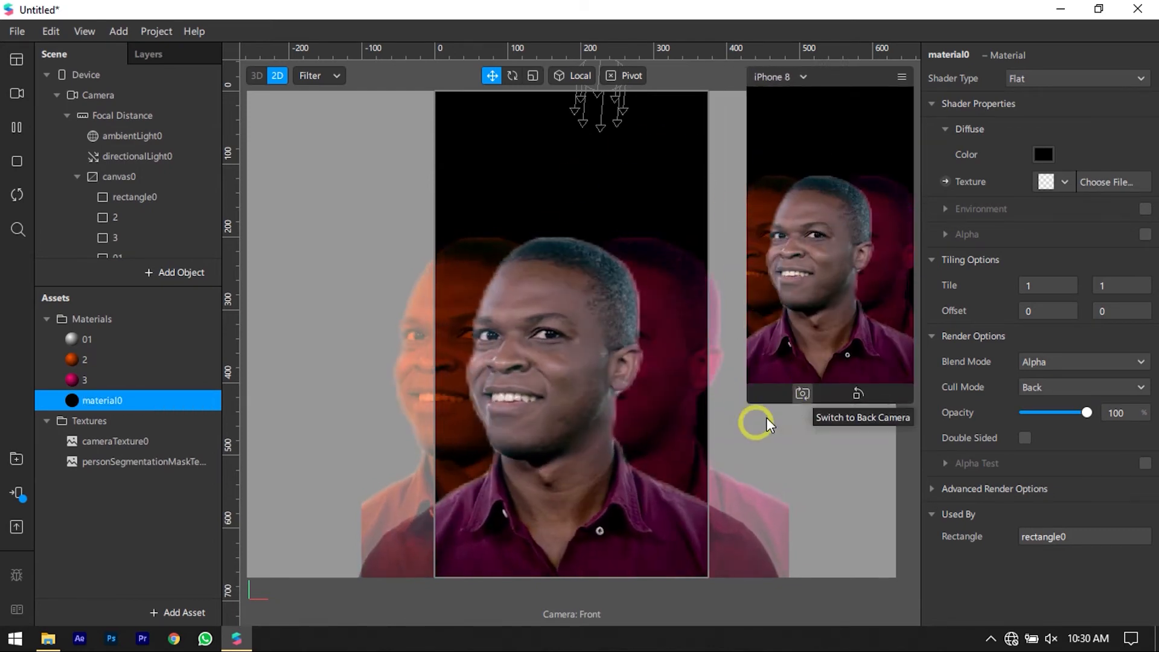
# Show the Patch Editor and enlarge its area
pyautogui.click(85, 29)
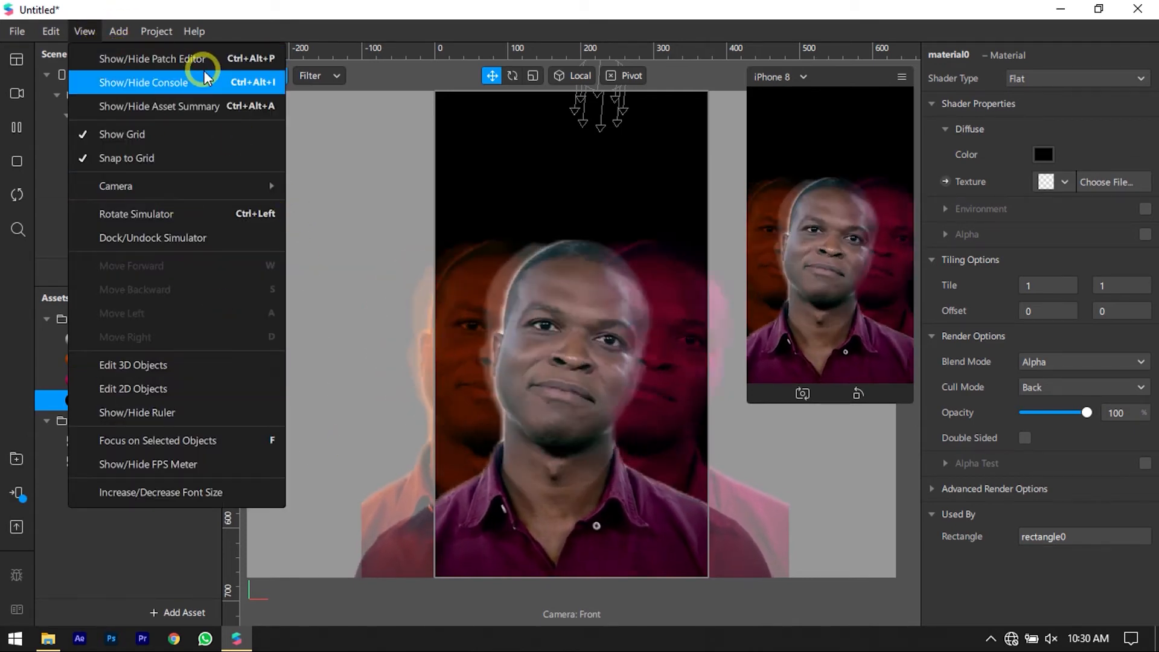
pyautogui.click(188, 59)
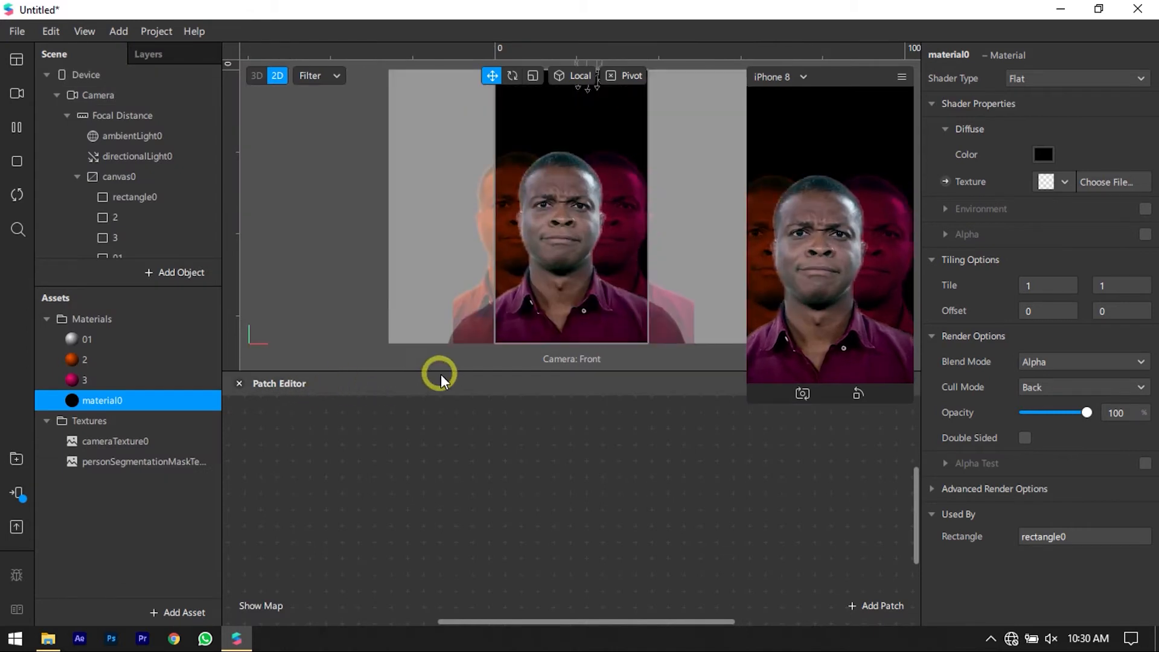
pyautogui.click(459, 370)
pyautogui.moveTo(459, 369); pyautogui.dragTo(460, 328)
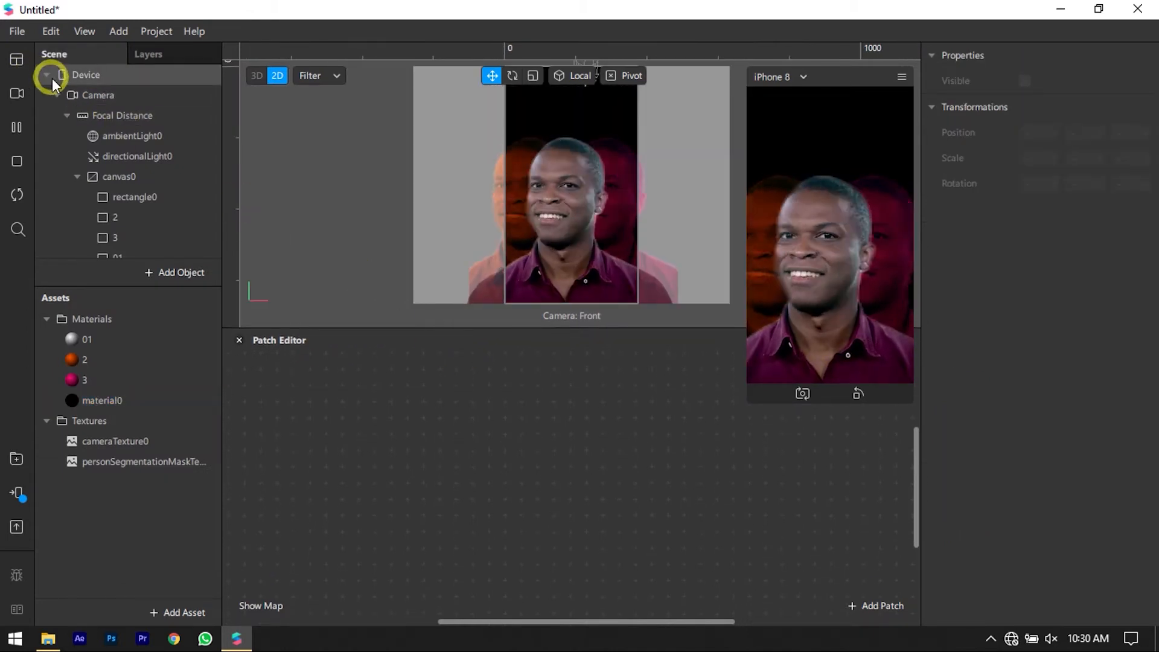
# Add the Device object from the scene to the patch graph
pyautogui.doubleClick(77, 75)
pyautogui.doubleClick(67, 73)
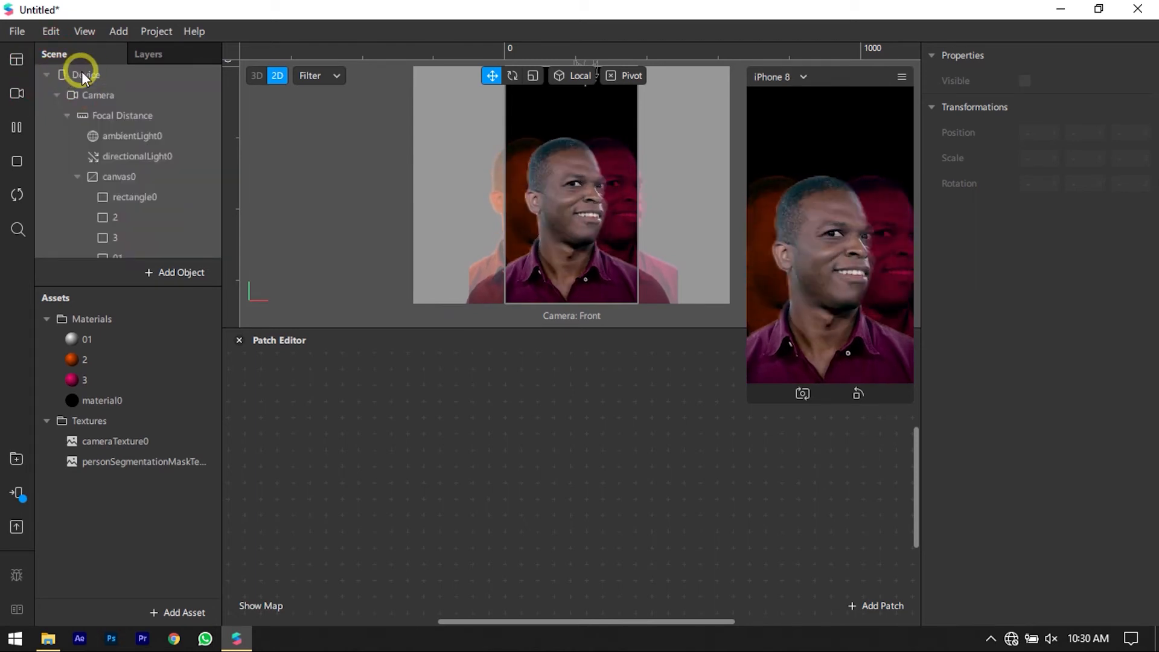
pyautogui.moveTo(82, 72); pyautogui.dragTo(259, 428)
# Add a Divide patch beside the Device patch and set its value type to Vector 2
pyautogui.doubleClick(415, 421)
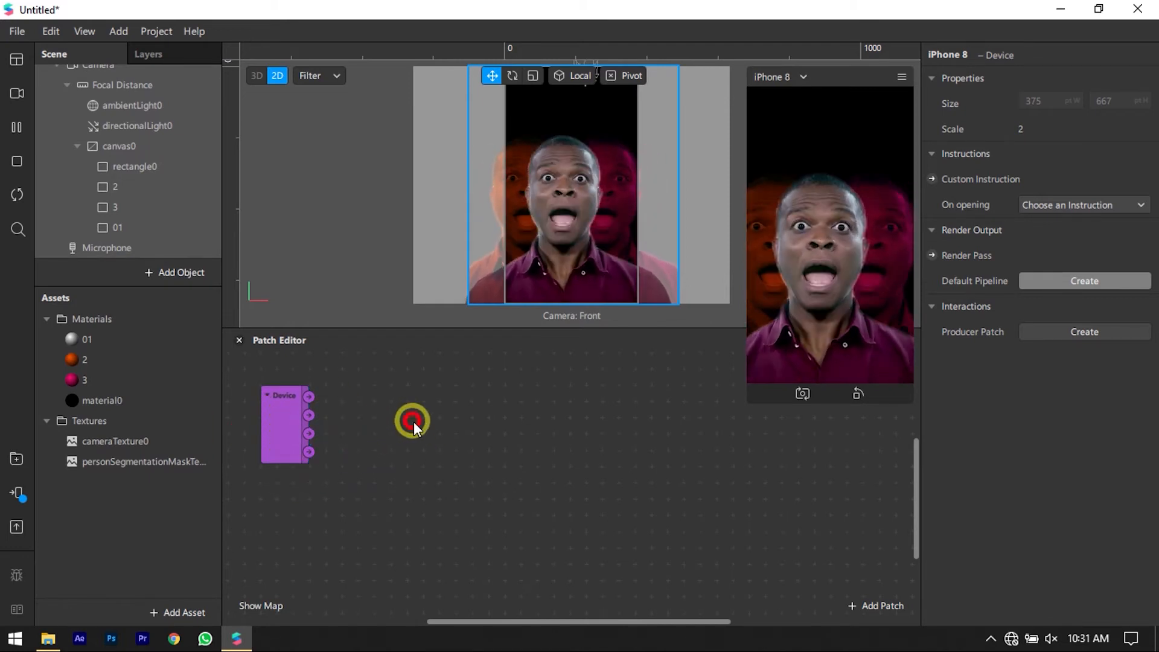
pyautogui.write('d')
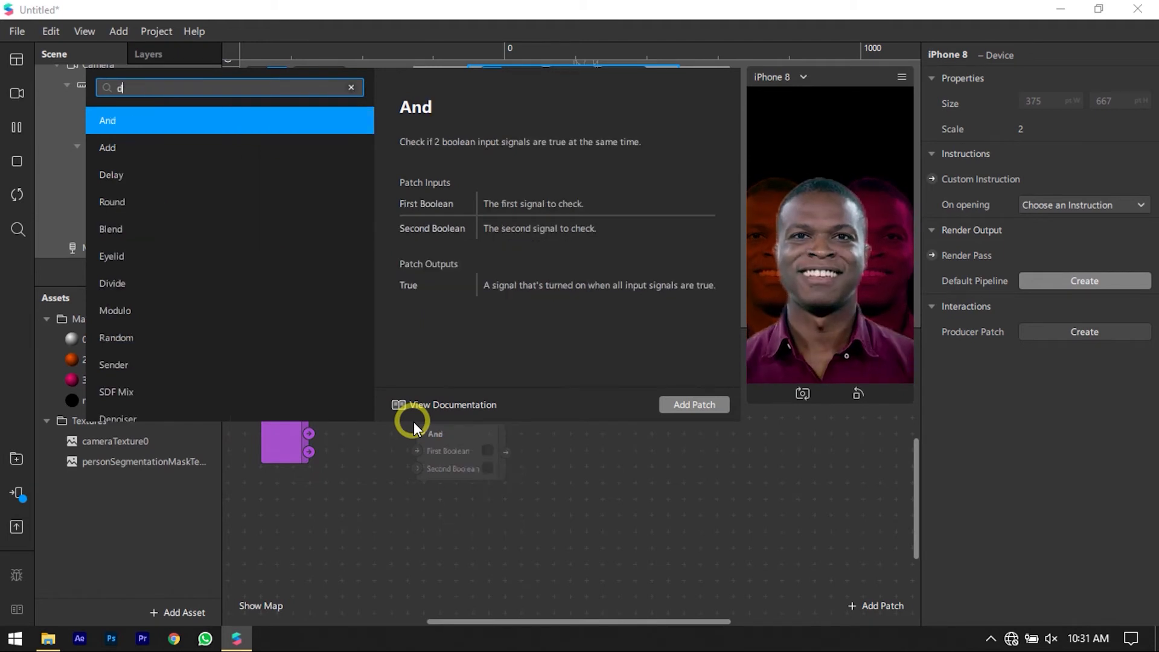
pyautogui.write('ivi')
pyautogui.press('Return')
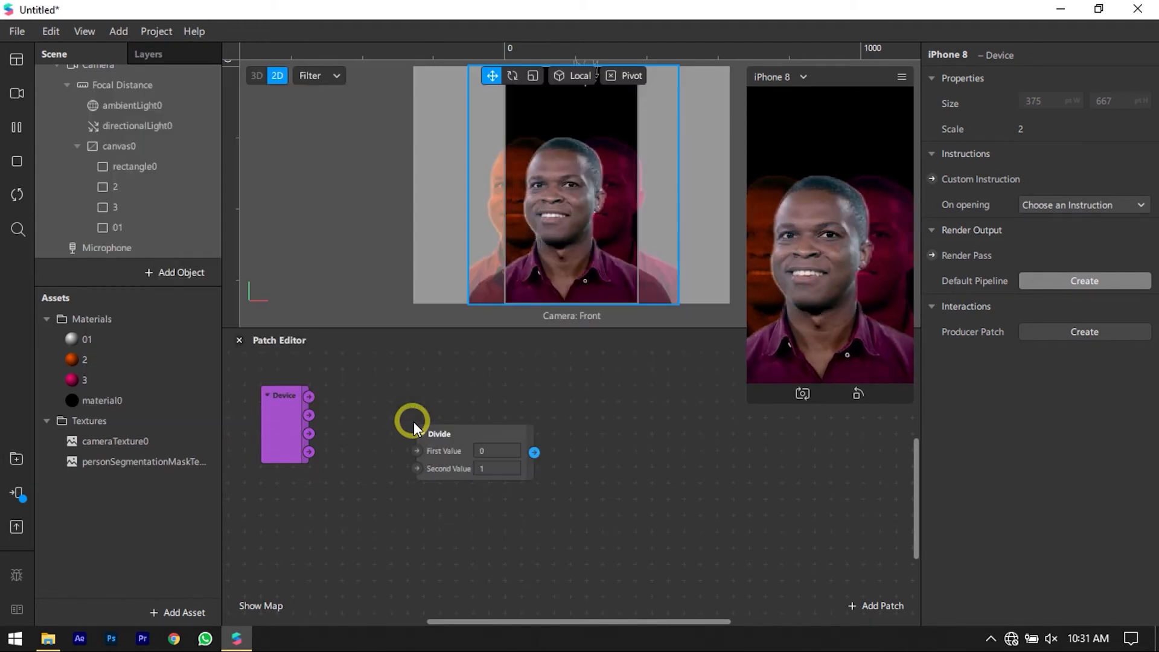
pyautogui.moveTo(426, 431); pyautogui.dragTo(382, 377)
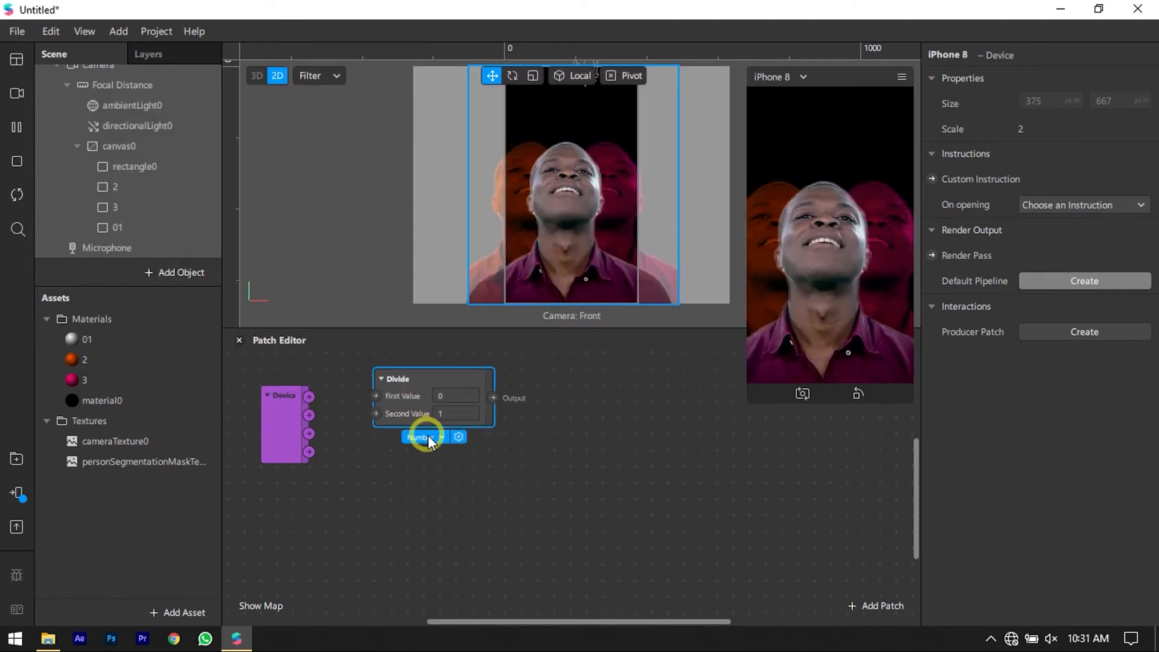
pyautogui.click(429, 437)
pyautogui.click(431, 505)
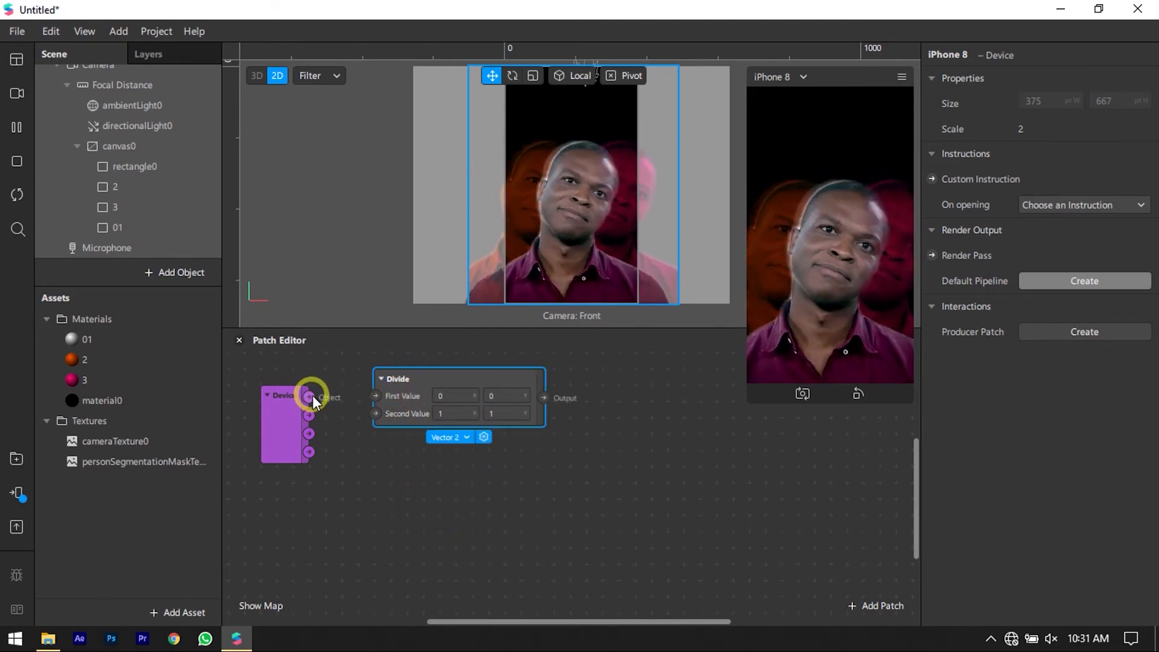
# Connect Device's Screen Size to Divide's First Value and its third output to the Second Value, and place Divide closer to Device
pyautogui.moveTo(370, 396); pyautogui.dragTo(376, 395)
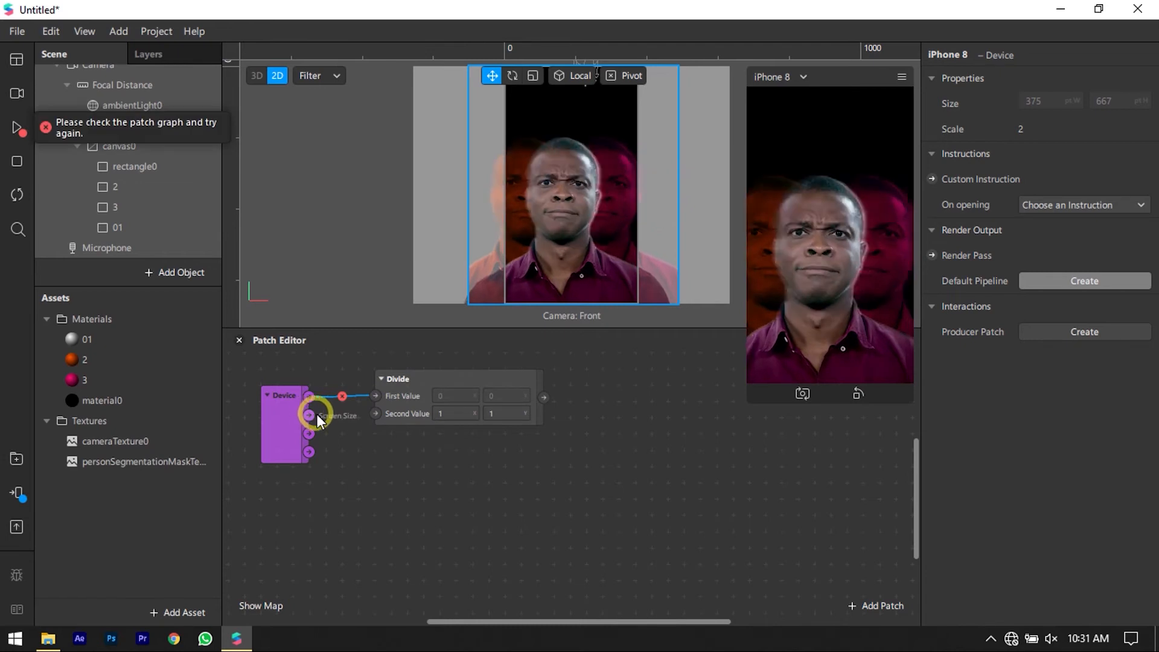
pyautogui.moveTo(310, 415); pyautogui.dragTo(378, 411)
pyautogui.moveTo(439, 382); pyautogui.dragTo(418, 401)
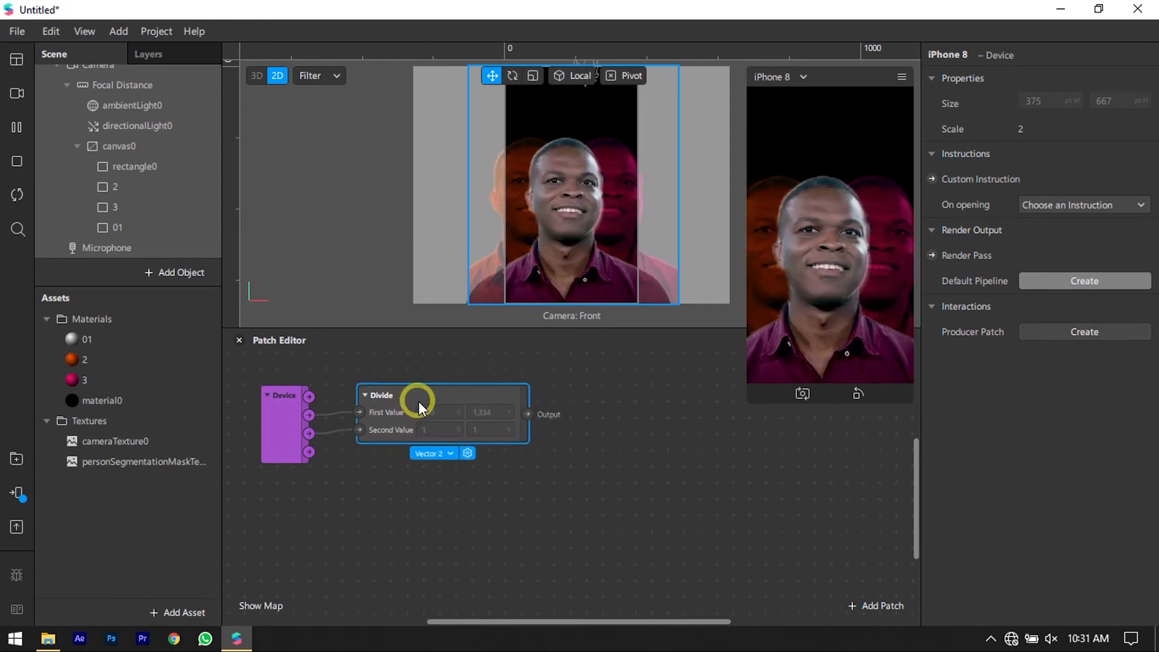
# Add an Unpack patch, connect Divide's output to its Value, and set its type to Vector 2
pyautogui.doubleClick(596, 445)
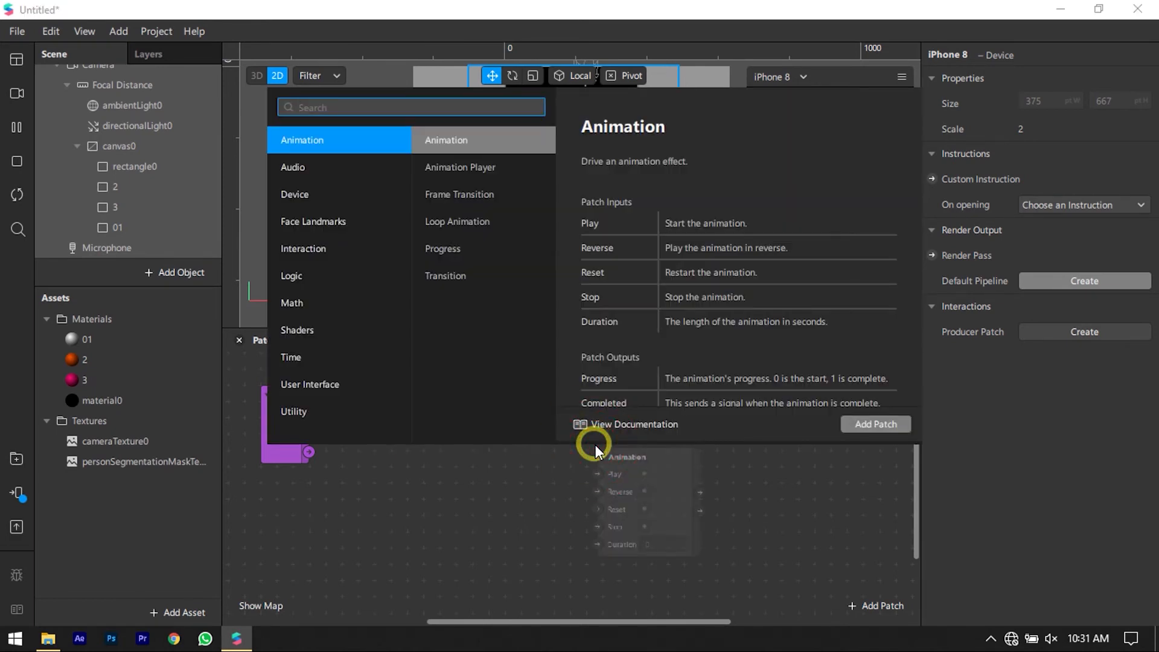
pyautogui.write('unpa')
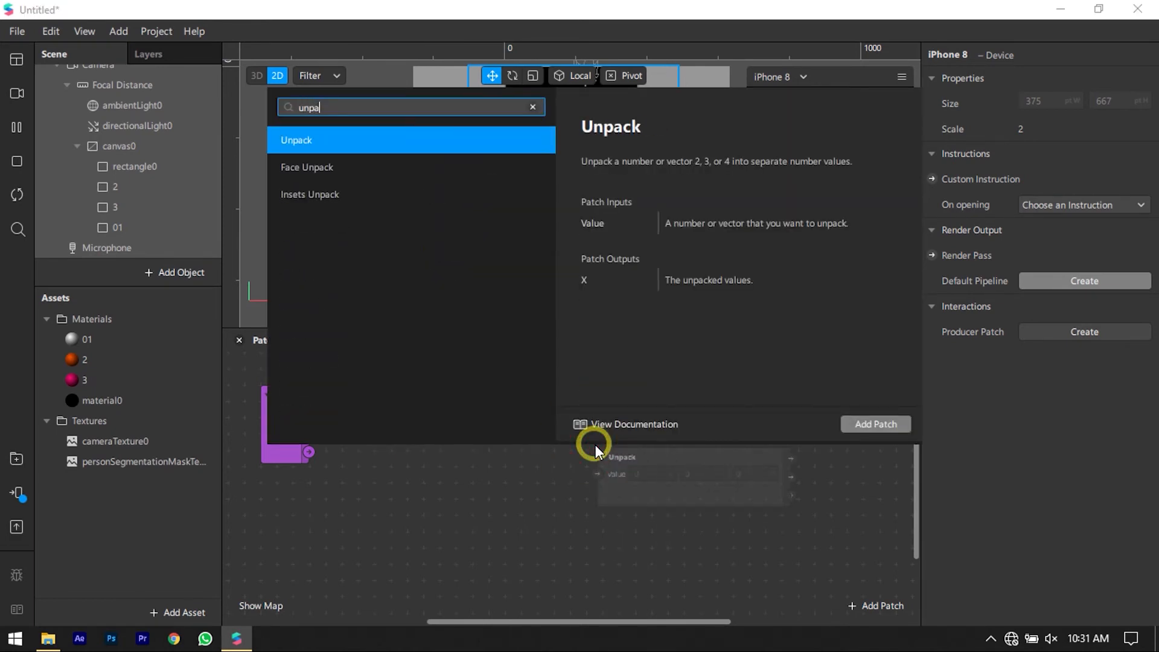
pyautogui.press('Return')
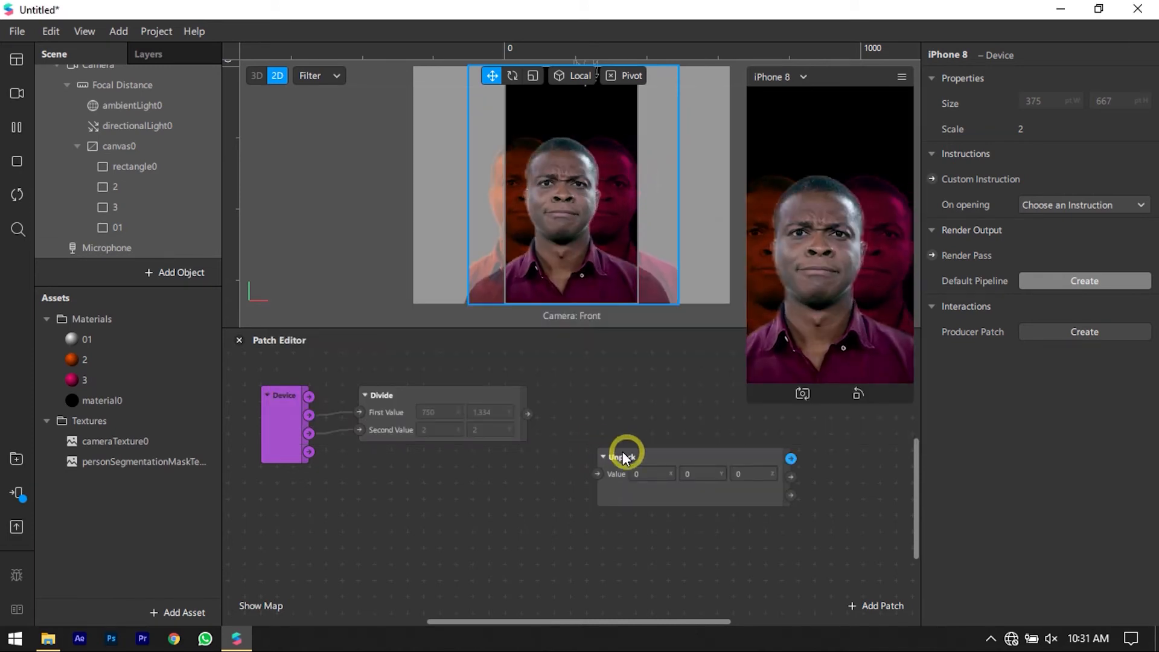
pyautogui.click(590, 500)
pyautogui.moveTo(632, 456); pyautogui.dragTo(556, 445)
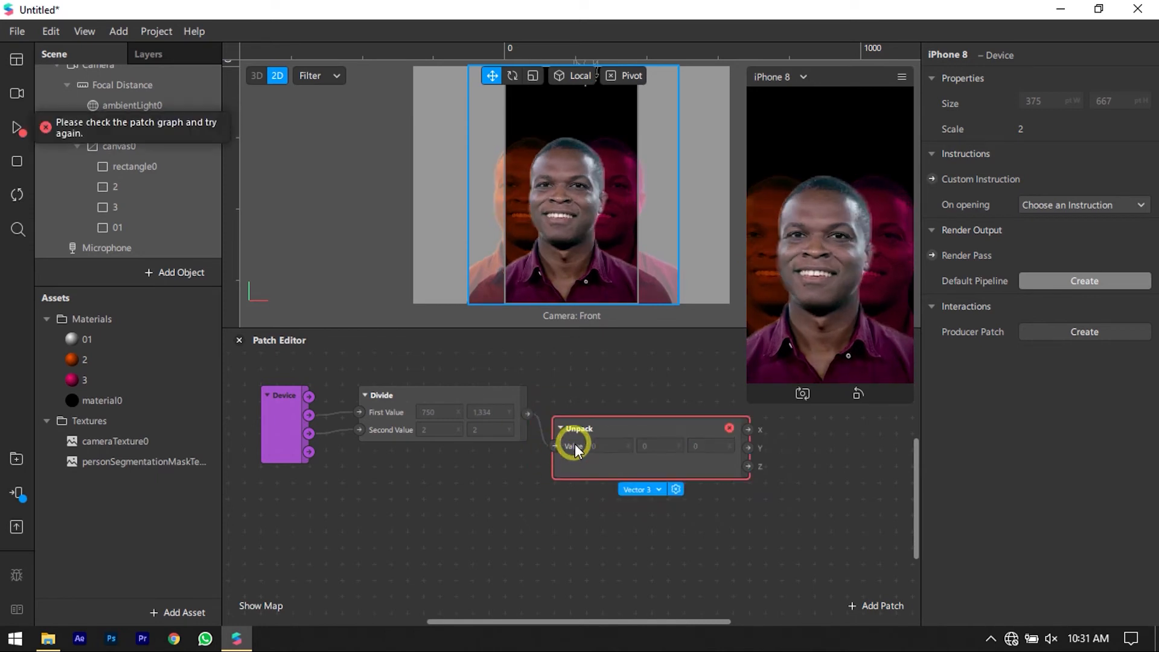
pyautogui.click(640, 492)
pyautogui.click(642, 510)
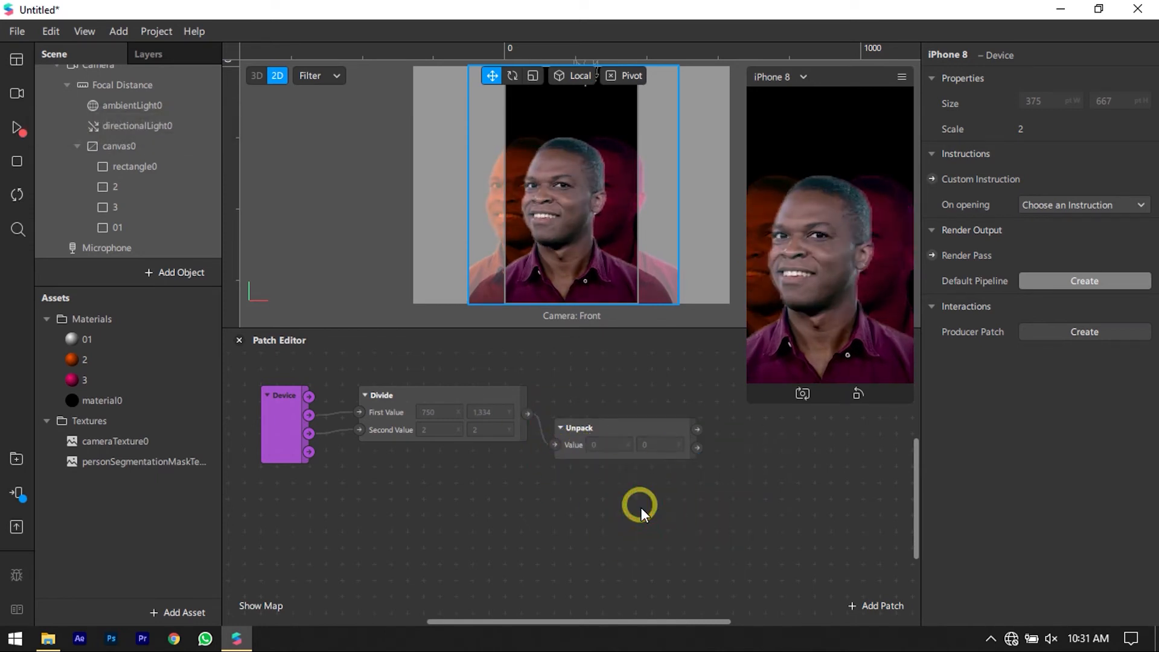
pyautogui.click(621, 433)
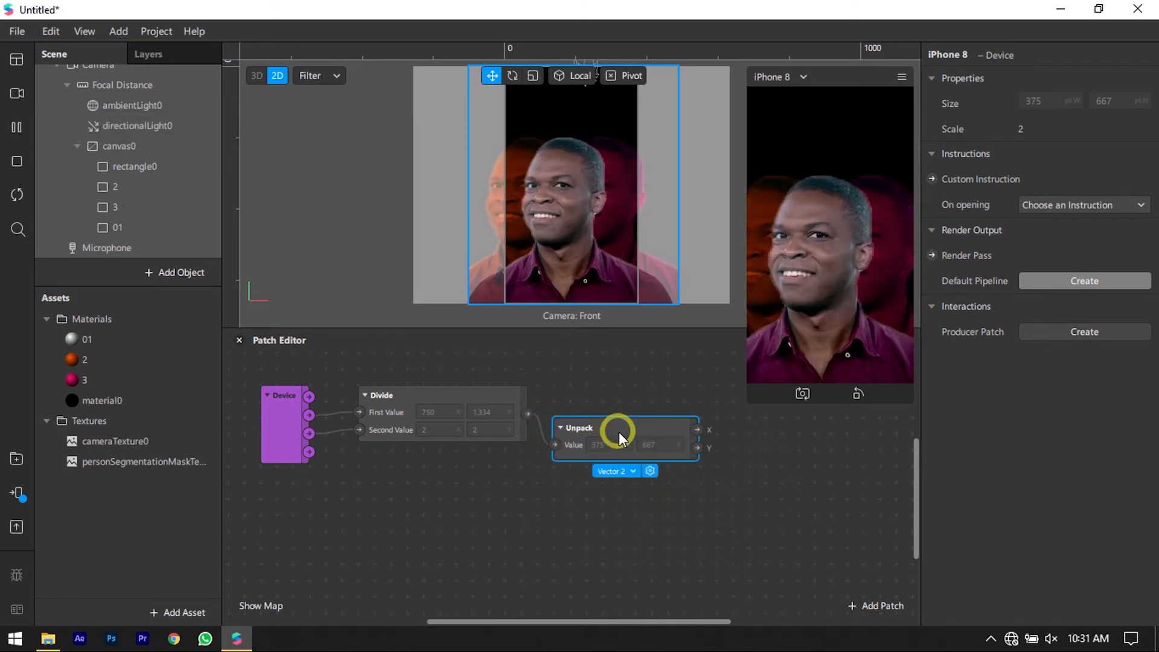
# Create Width patches for rectangle0, 2, 3 and 01 together, and spread the four patches out beside the Unpack patch
pyautogui.click(154, 170)
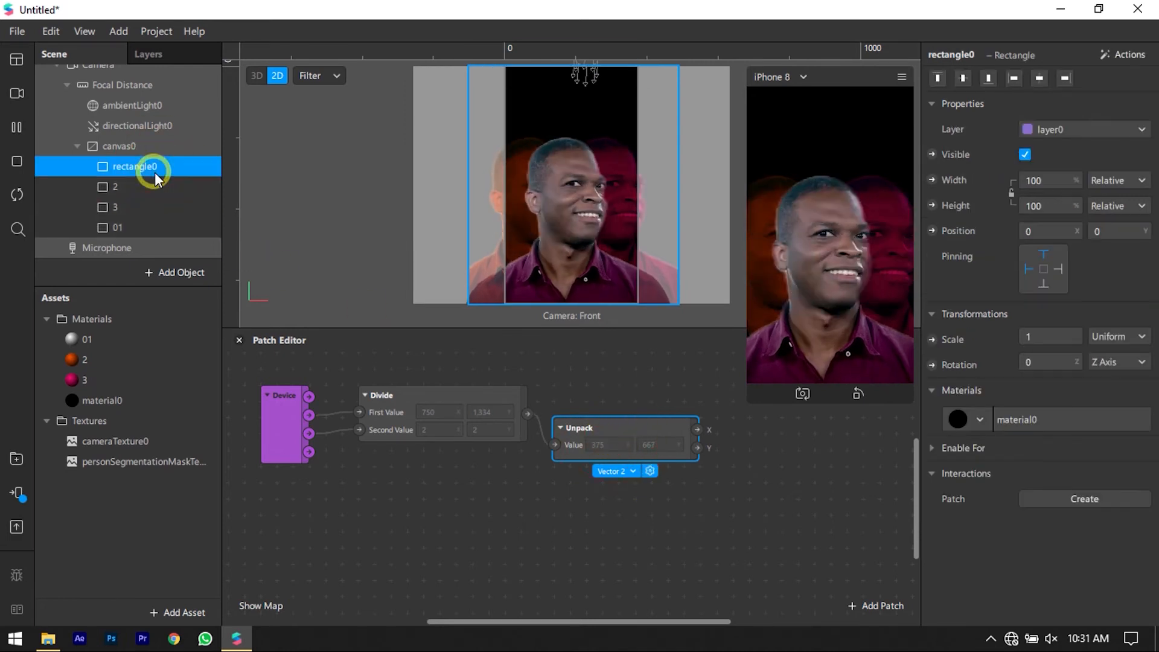
pyautogui.keyDown('shift'); pyautogui.click(110, 223); pyautogui.keyUp('shift')
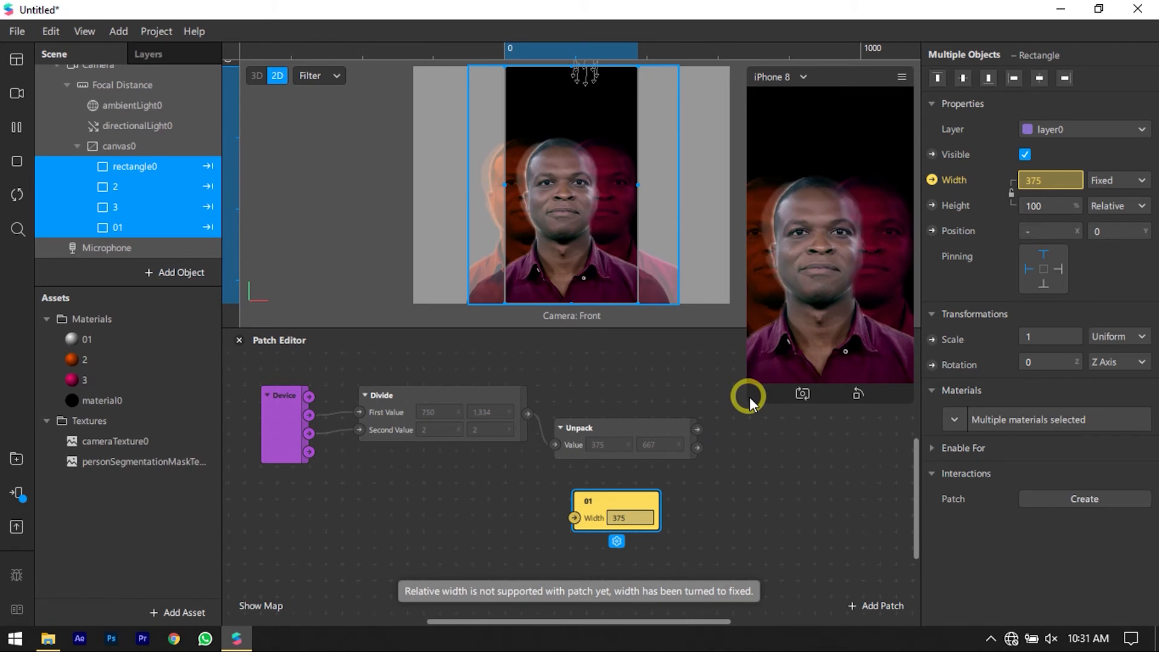
pyautogui.moveTo(748, 407); pyautogui.dragTo(796, 303)
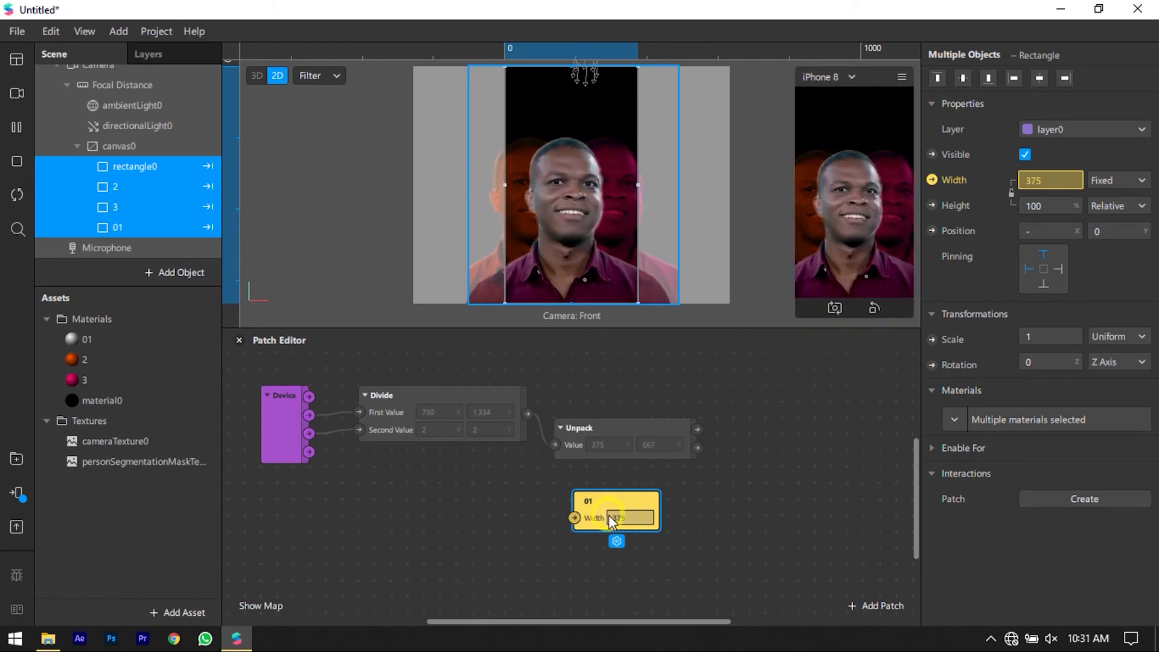
pyautogui.moveTo(612, 520); pyautogui.dragTo(739, 383)
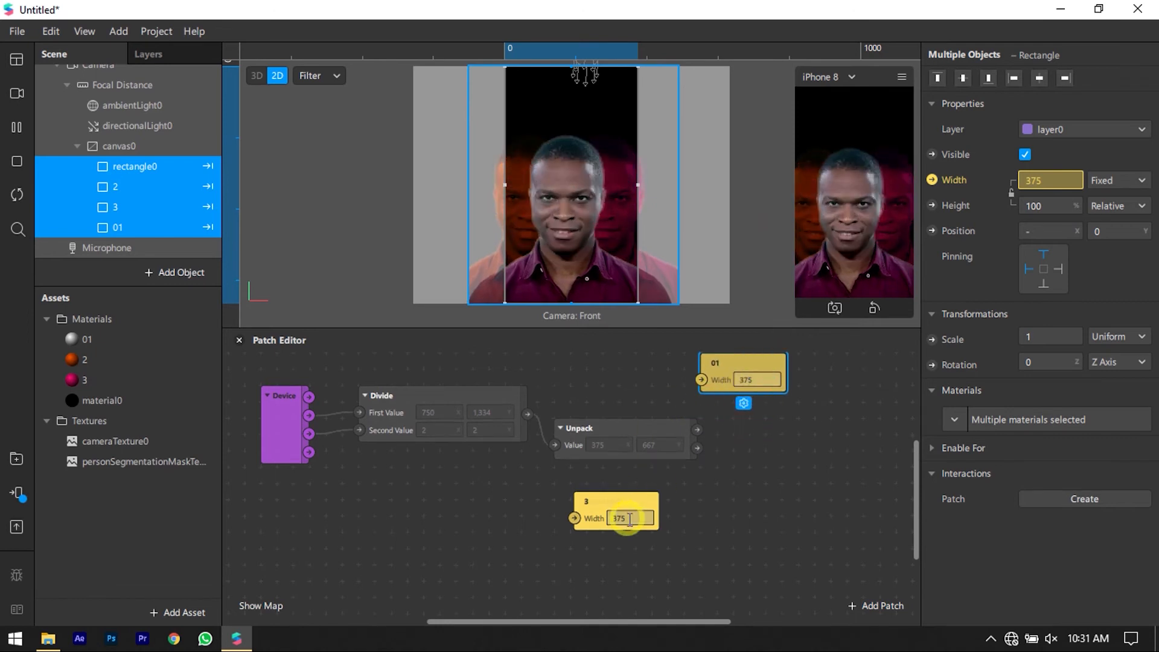
pyautogui.moveTo(595, 502); pyautogui.dragTo(824, 419)
pyautogui.click(608, 509)
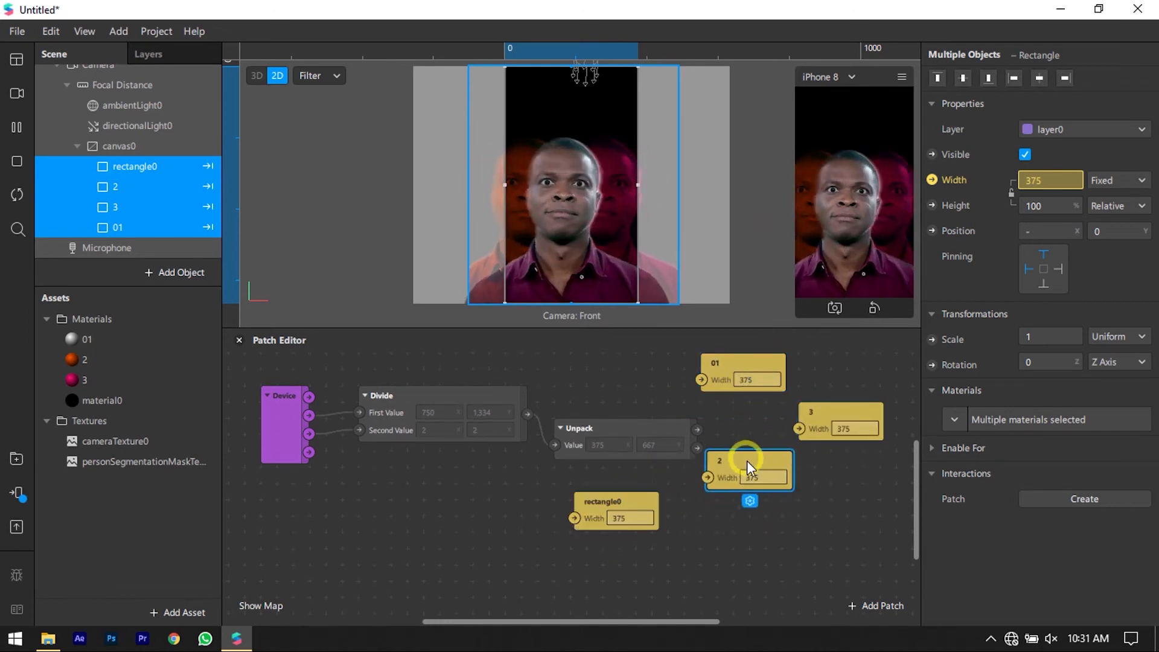
pyautogui.moveTo(748, 461); pyautogui.dragTo(758, 471)
pyautogui.moveTo(636, 503); pyautogui.dragTo(897, 337)
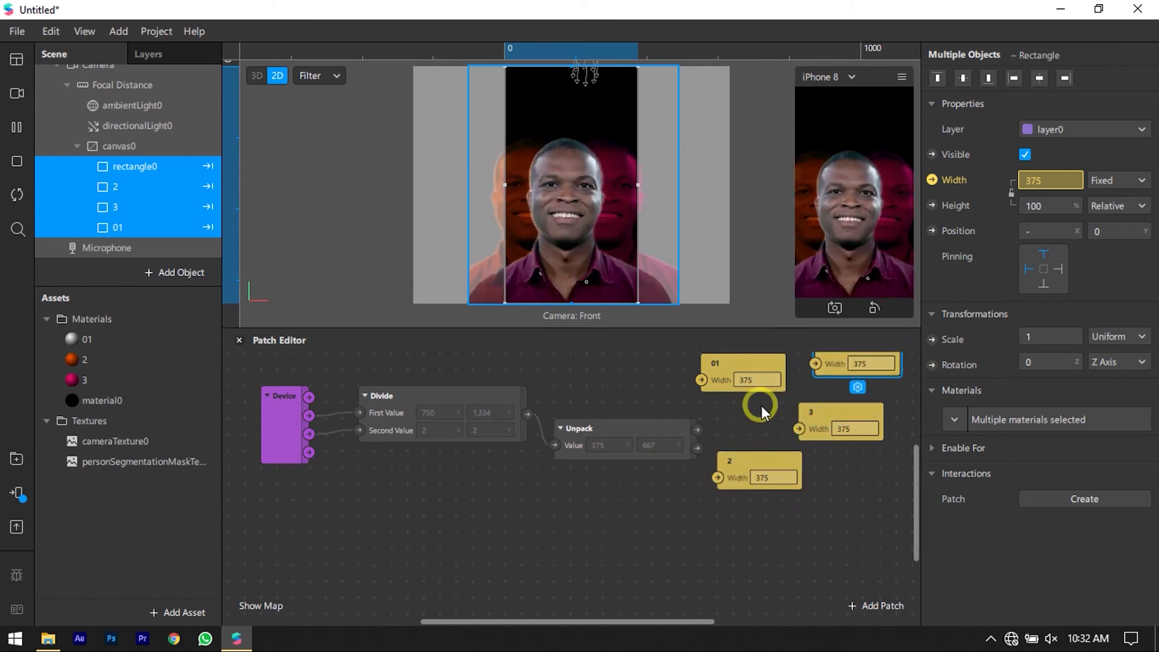
# Connect Unpack's X output to the Width inputs of the 3, 01, rectangle0 and 2 patches
pyautogui.moveTo(696, 430); pyautogui.dragTo(798, 427)
pyautogui.click(719, 434)
pyautogui.click(711, 427)
pyautogui.moveTo(711, 428); pyautogui.dragTo(814, 364)
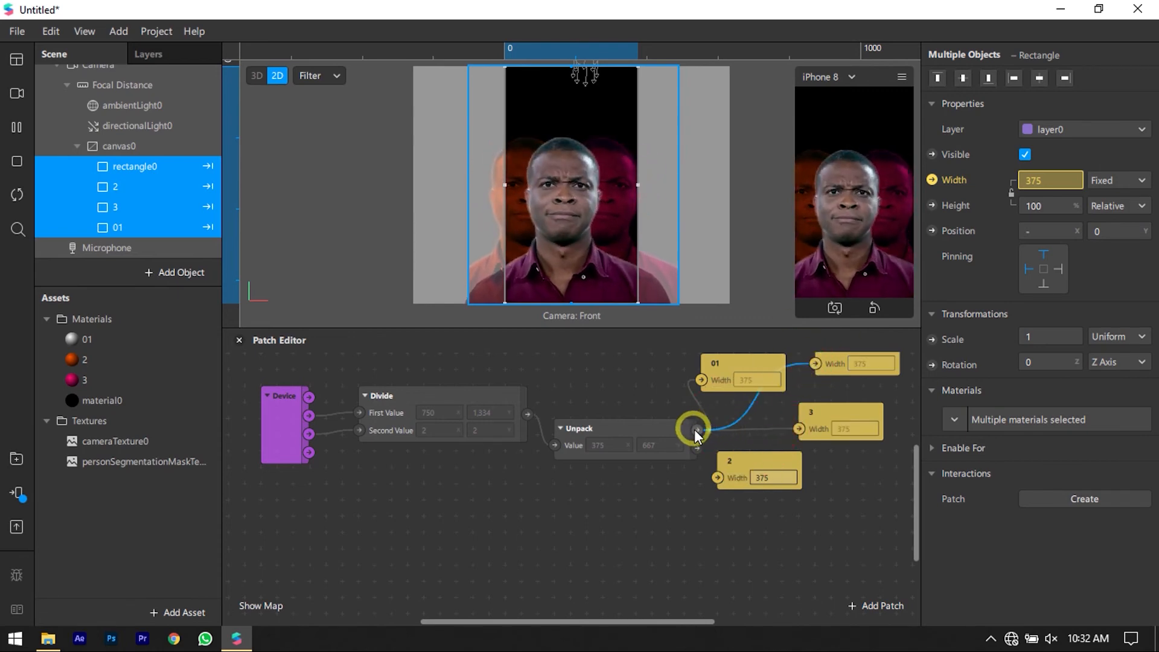
pyautogui.moveTo(697, 431); pyautogui.dragTo(720, 479)
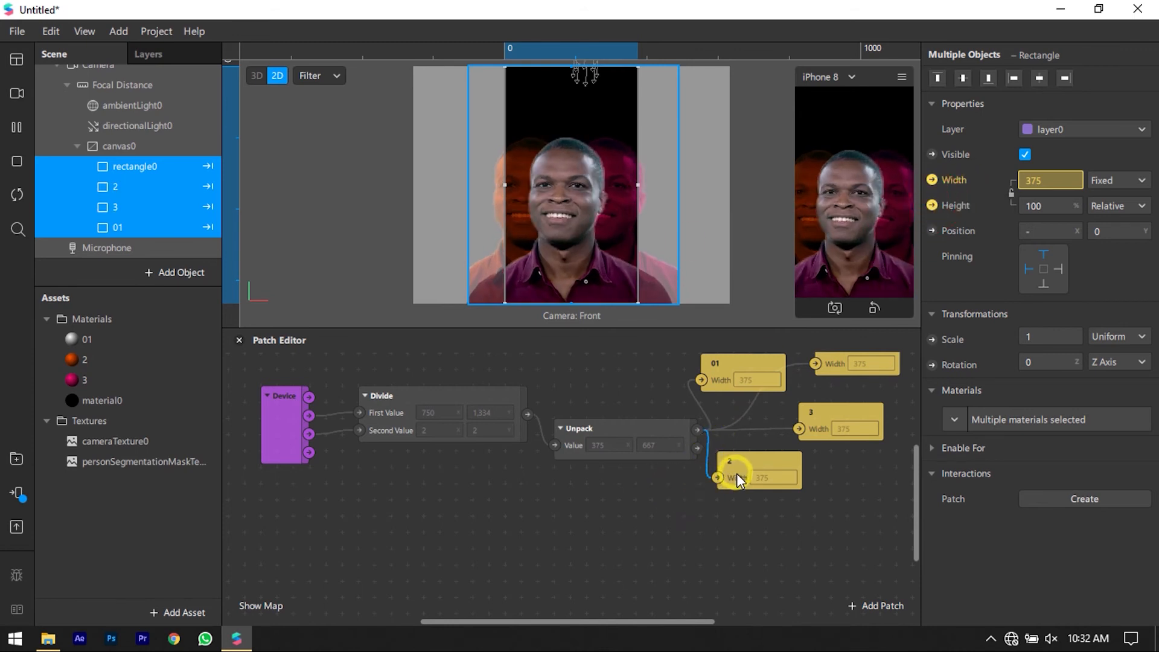
# Create Height patches for all four rectangles and spread them out below Unpack, moving 2's Width patch under 3's
pyautogui.moveTo(769, 464); pyautogui.dragTo(853, 465)
pyautogui.moveTo(634, 490); pyautogui.dragTo(751, 527)
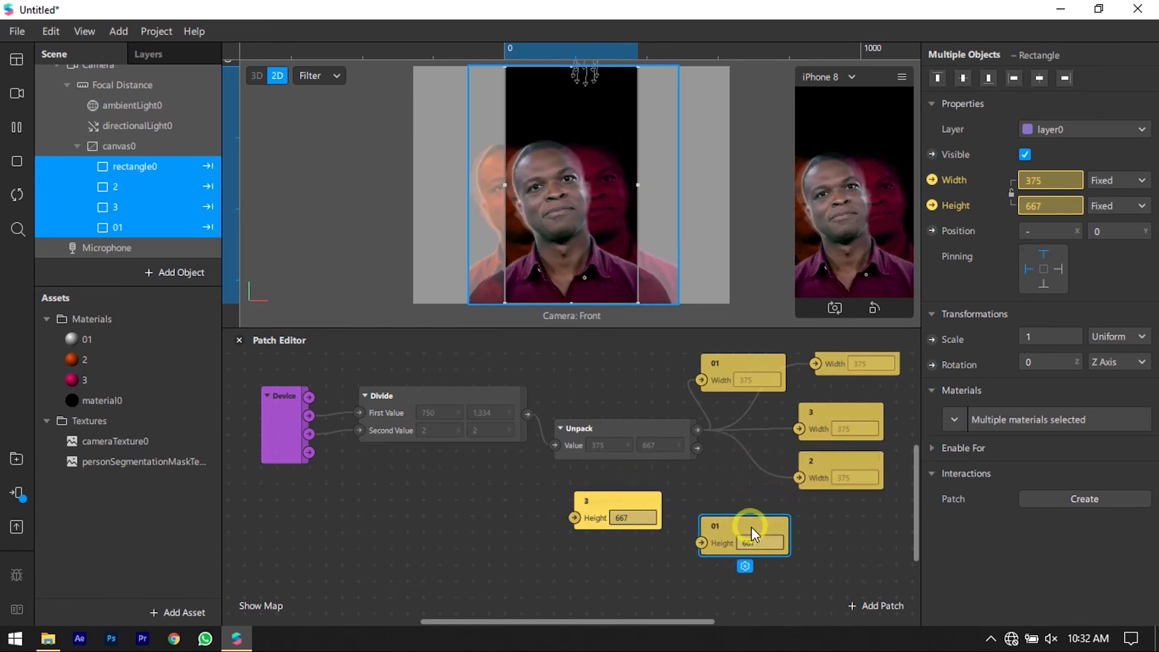
pyautogui.moveTo(618, 519); pyautogui.dragTo(615, 584)
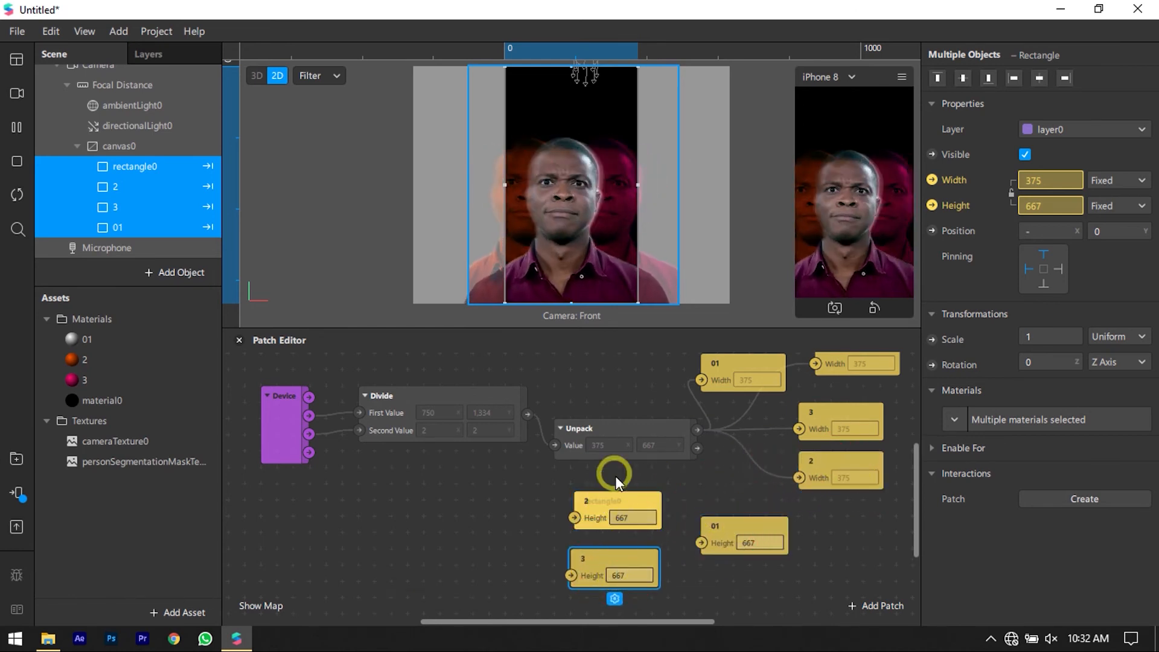
pyautogui.moveTo(613, 512); pyautogui.dragTo(838, 569)
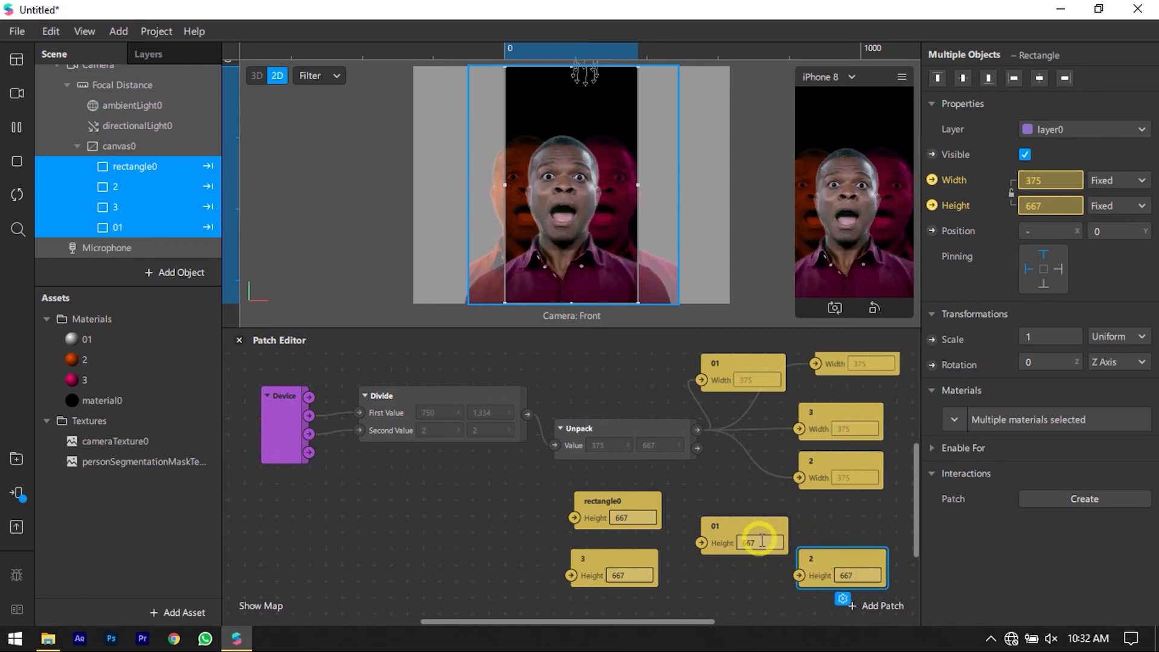
pyautogui.click(736, 523)
pyautogui.moveTo(744, 524); pyautogui.dragTo(728, 507)
# Connect Unpack's Y output to the Height inputs of the 01, rectangle0, 3 and 2 patches
pyautogui.moveTo(704, 440); pyautogui.dragTo(574, 517)
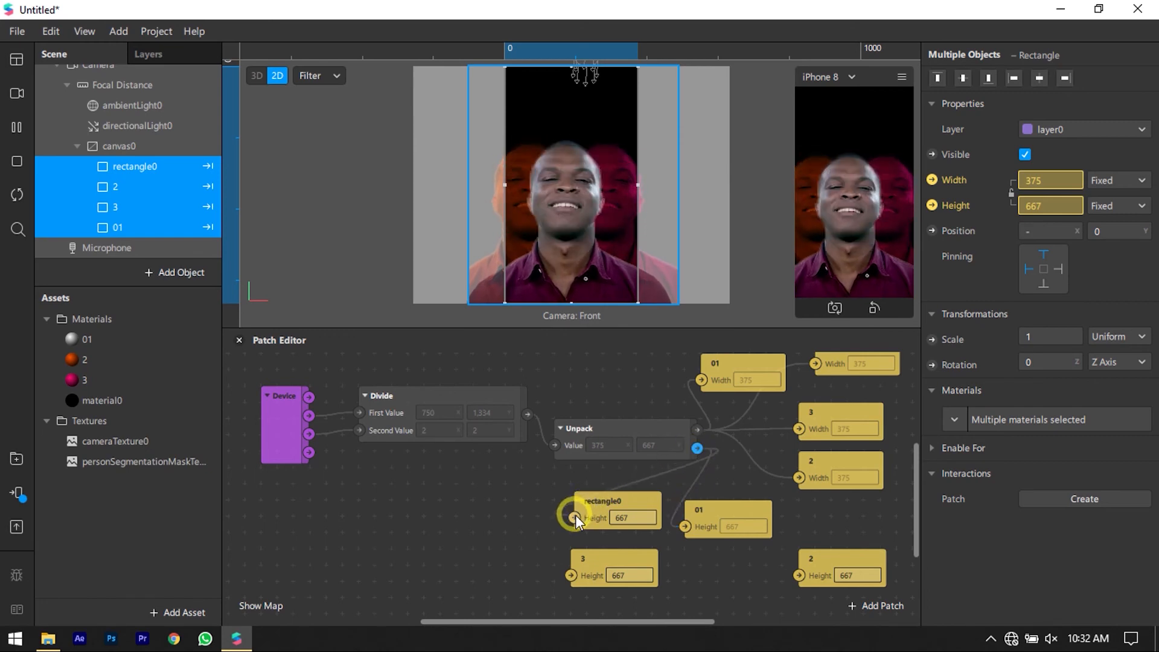
pyautogui.moveTo(696, 450); pyautogui.dragTo(571, 575)
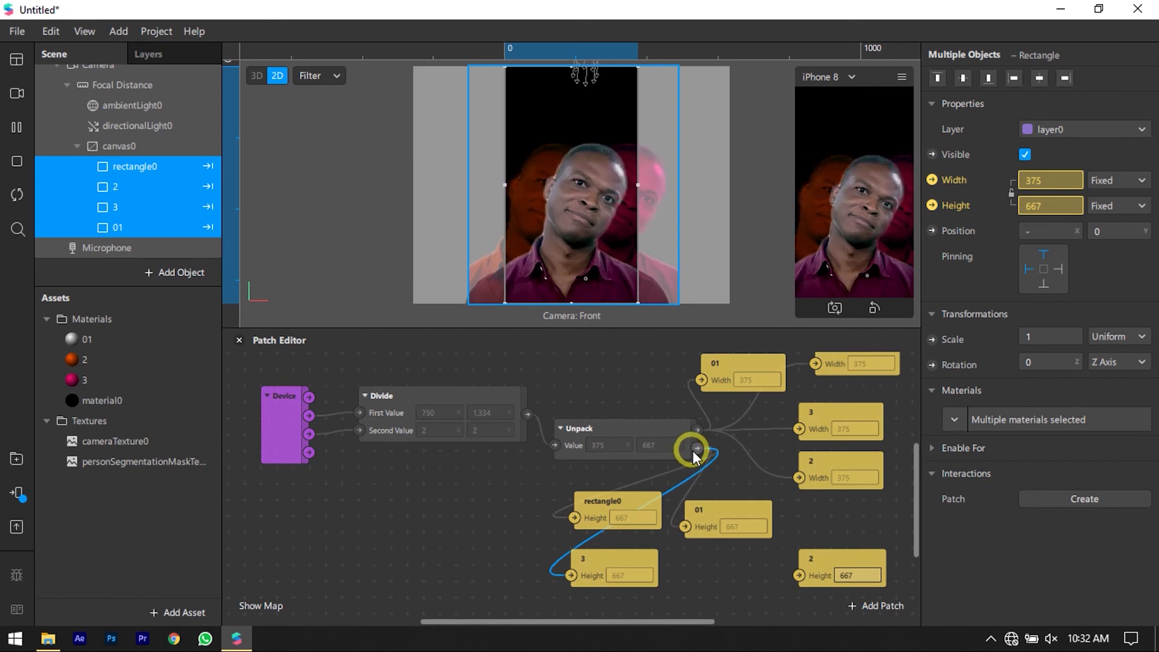
pyautogui.moveTo(726, 488); pyautogui.dragTo(799, 572)
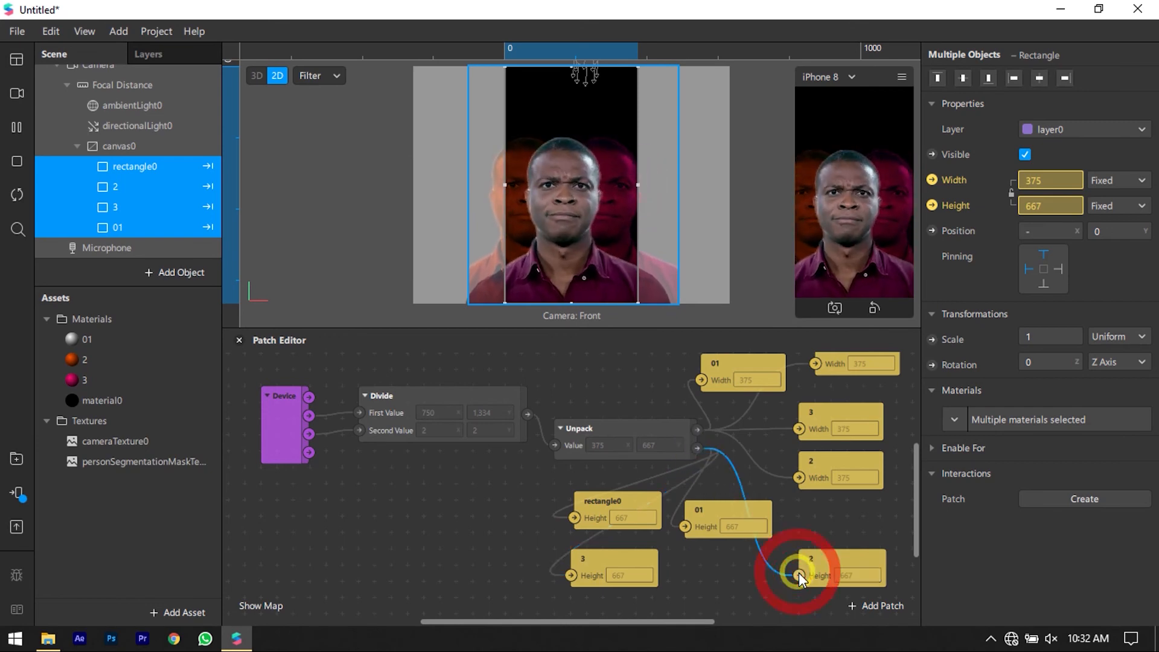
# Enlarge the iPhone 8 preview window and switch the viewport to 3D to examine the effect
pyautogui.click(788, 314)
pyautogui.moveTo(790, 315); pyautogui.dragTo(724, 382)
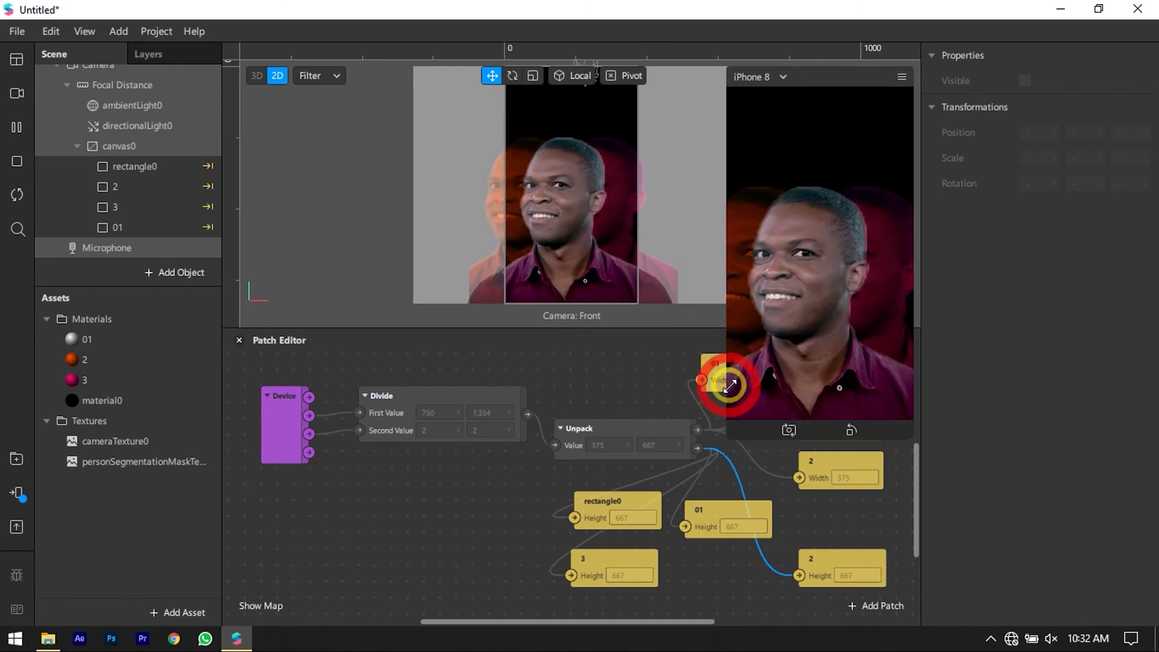
pyautogui.click(513, 76)
pyautogui.click(497, 74)
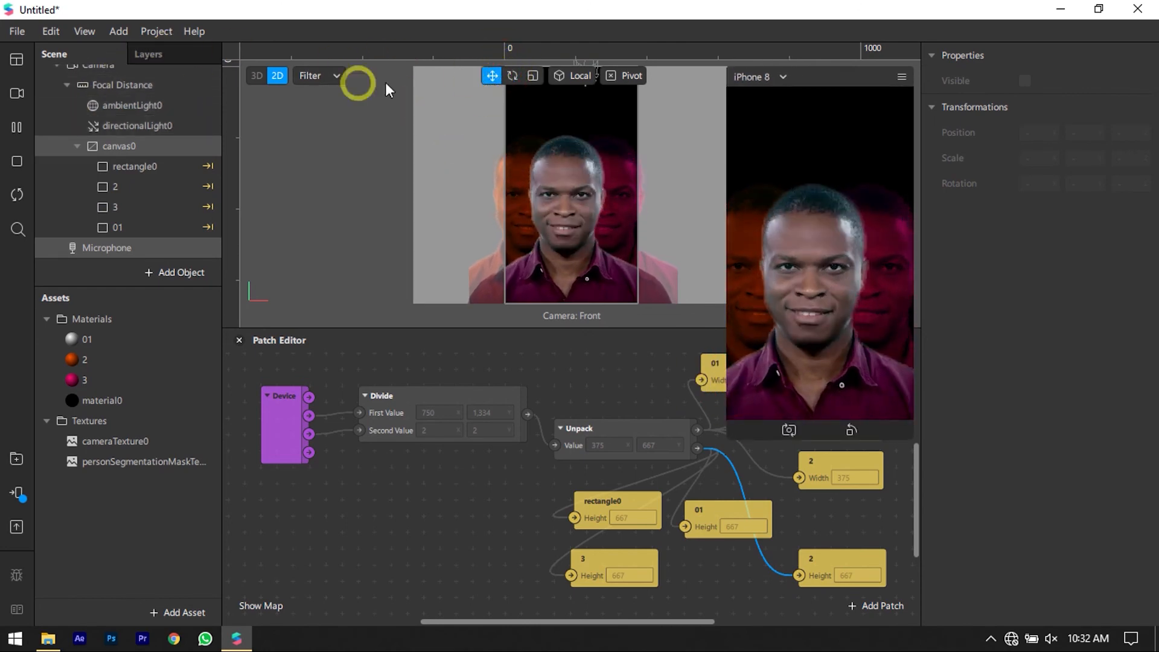
pyautogui.click(256, 75)
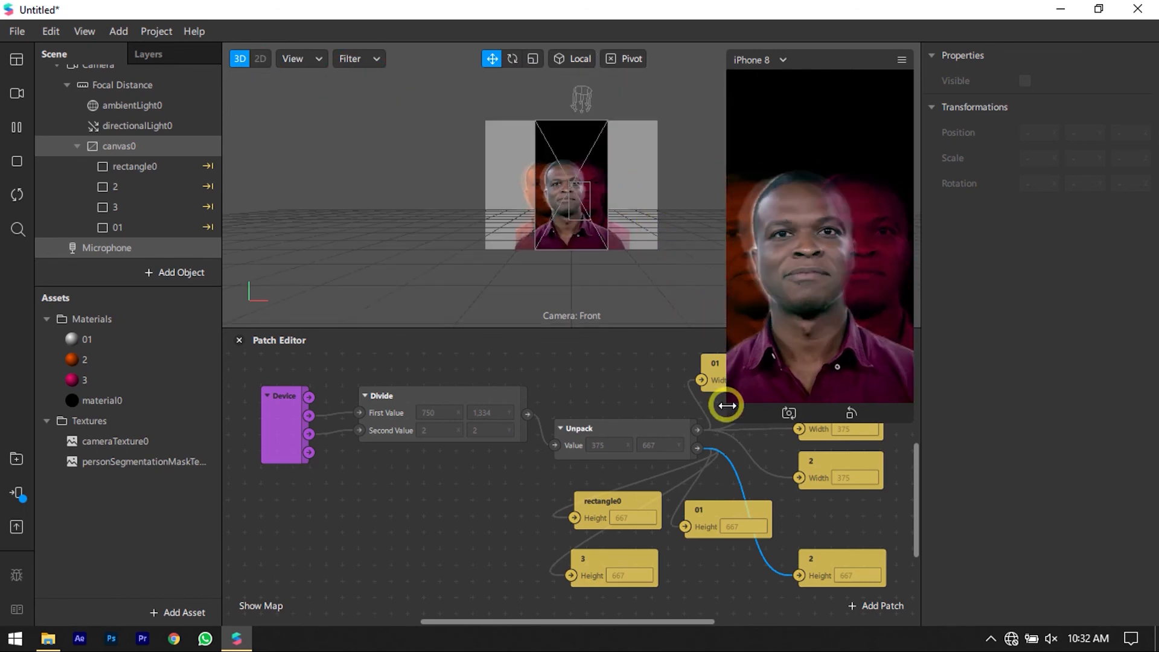
pyautogui.moveTo(732, 416)
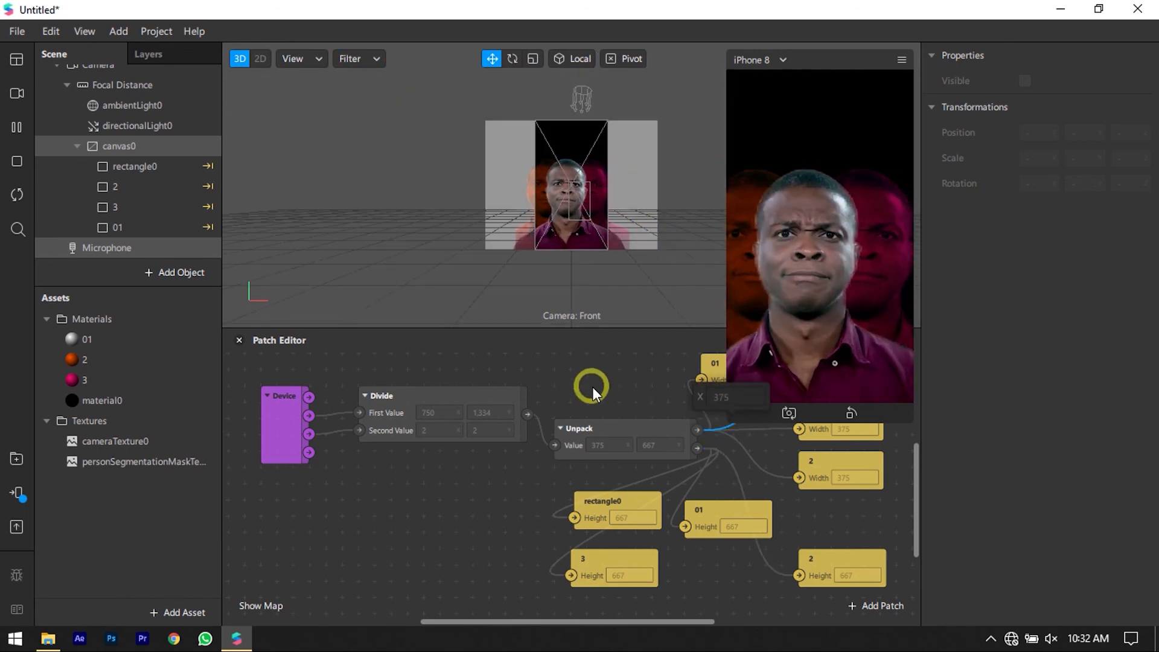
pyautogui.moveTo(731, 418); pyautogui.dragTo(590, 504)
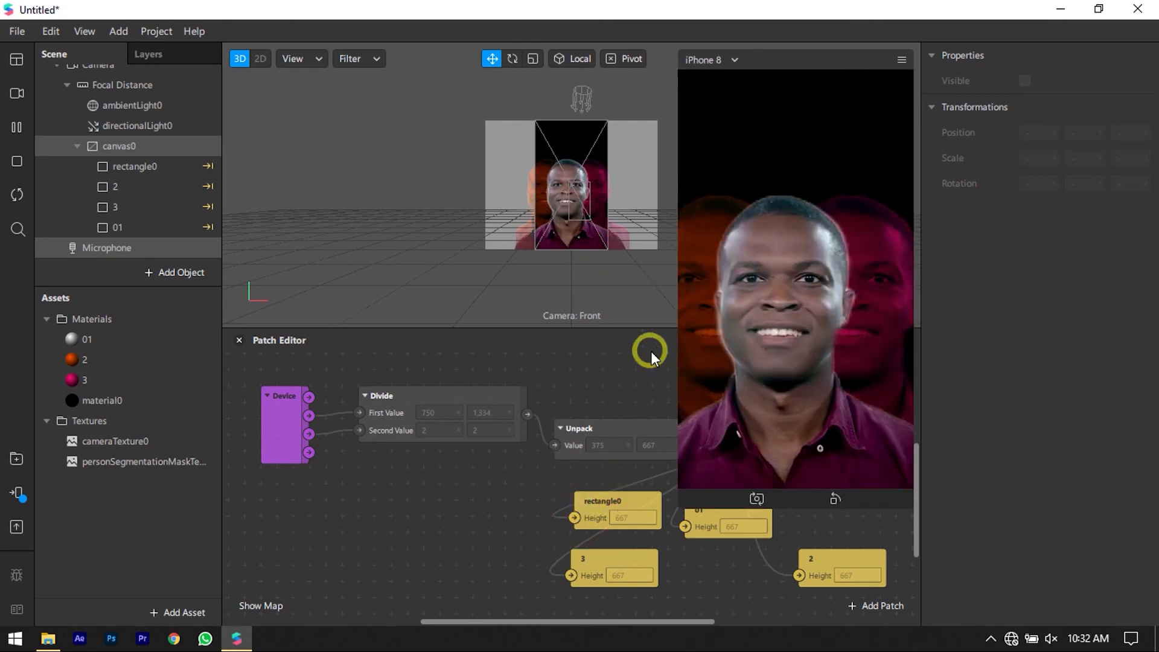
# Test the effect on several different people from the real-time simulation videos
pyautogui.click(6, 95)
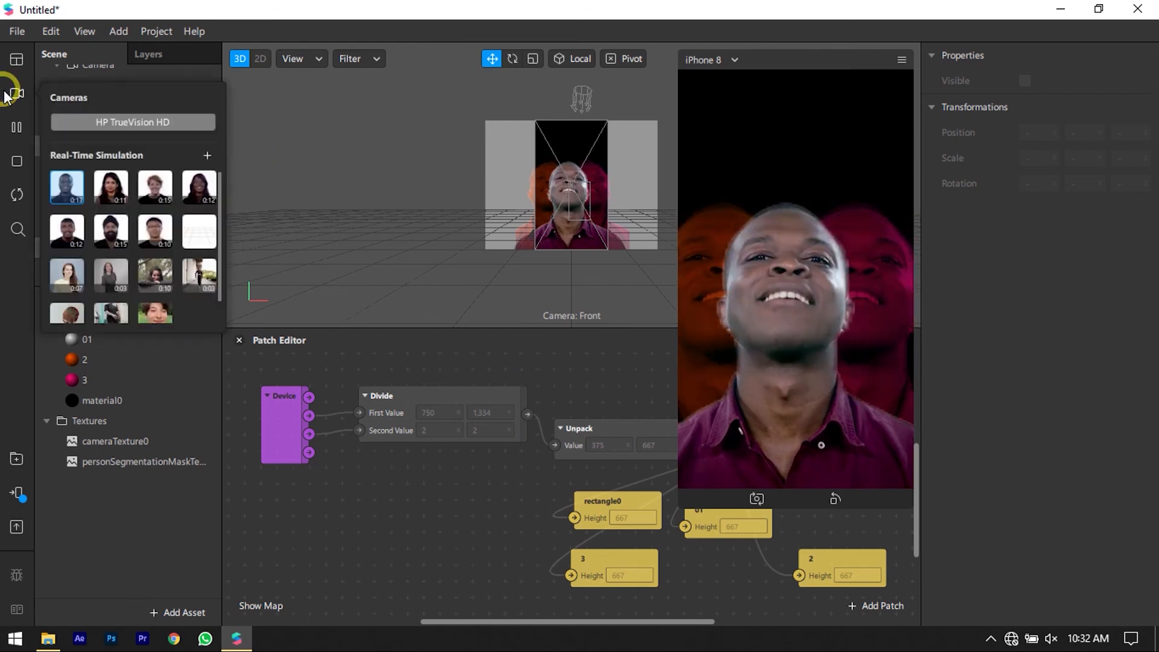
pyautogui.click(109, 274)
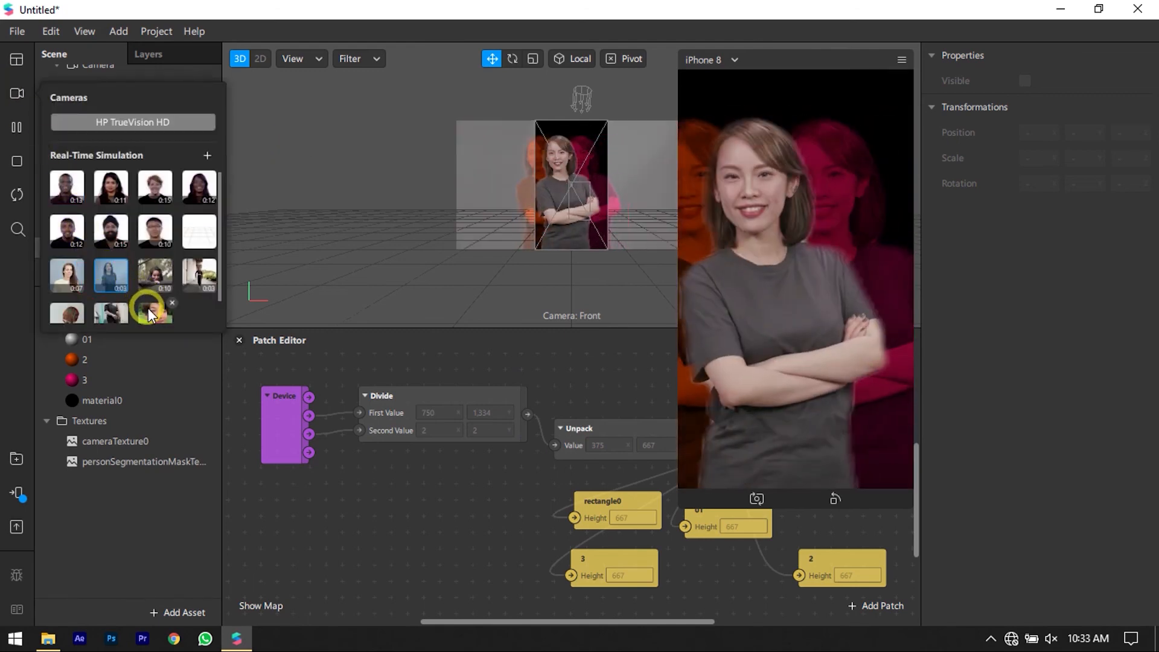
pyautogui.click(151, 311)
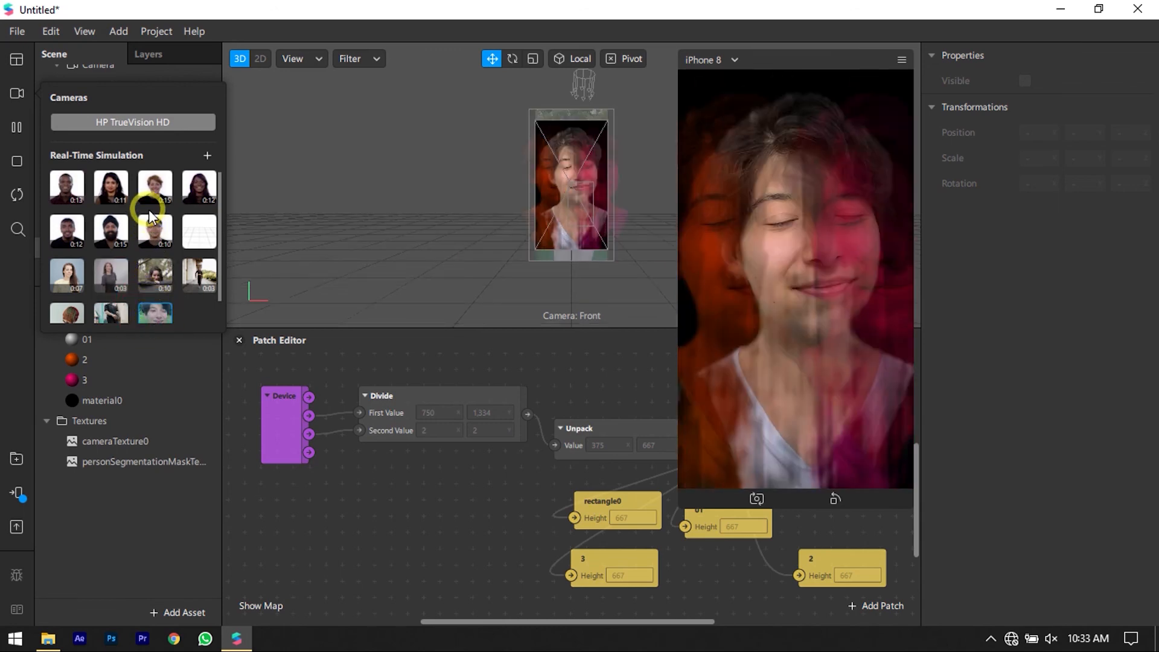
pyautogui.click(151, 188)
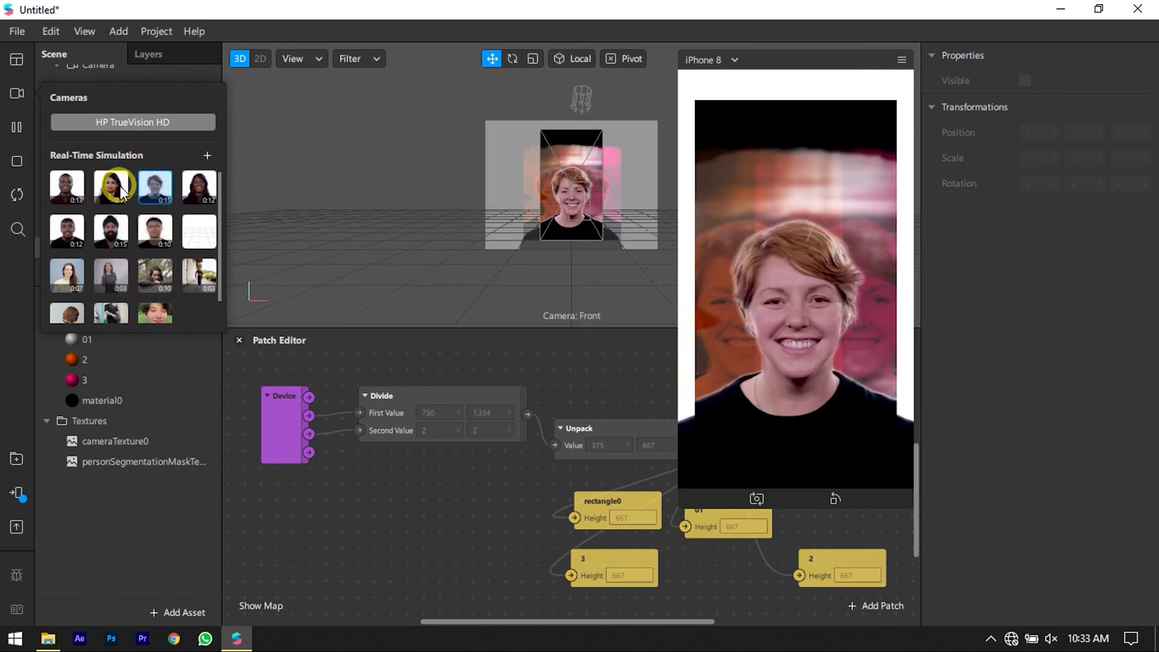
pyautogui.click(121, 190)
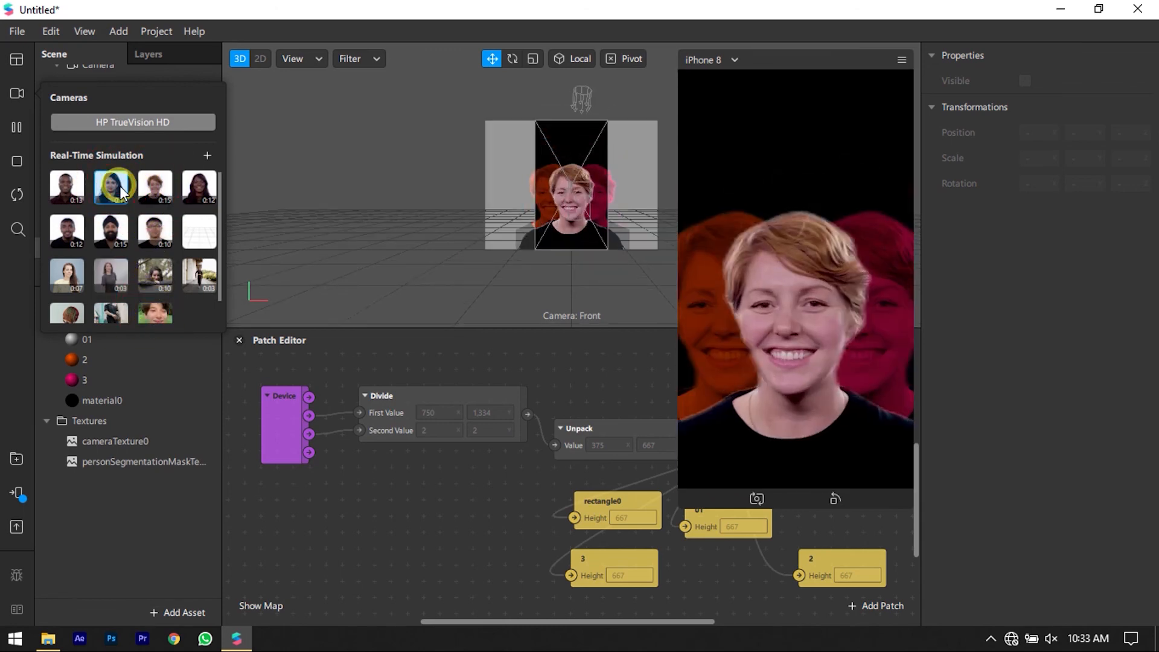
pyautogui.click(80, 243)
pyautogui.click(65, 266)
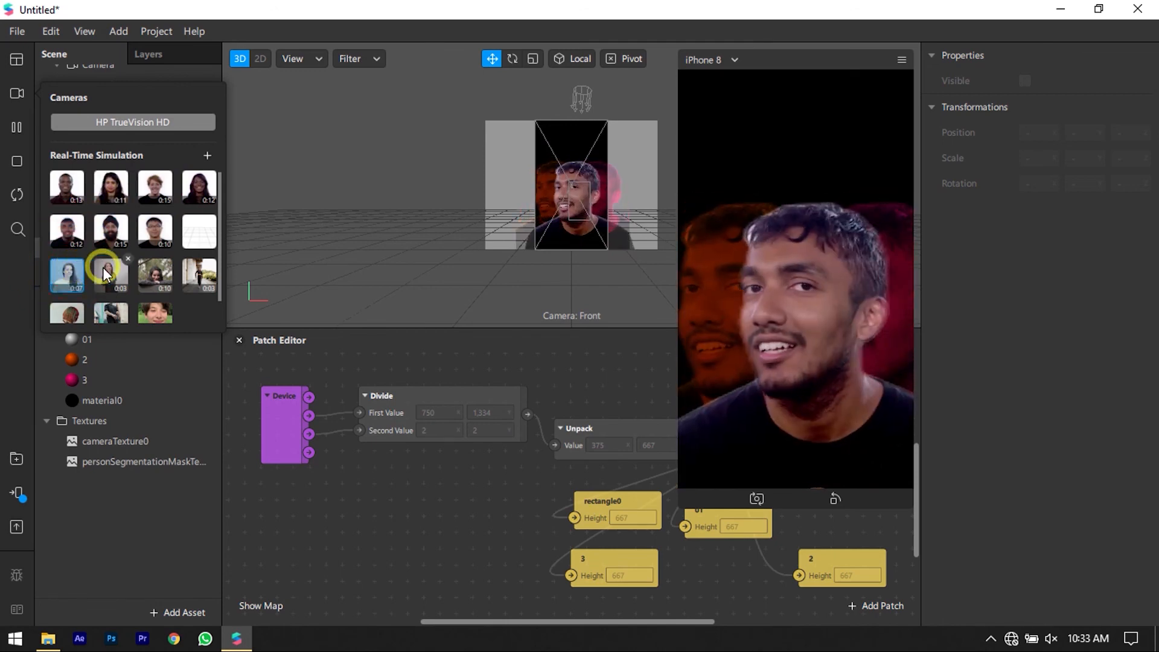